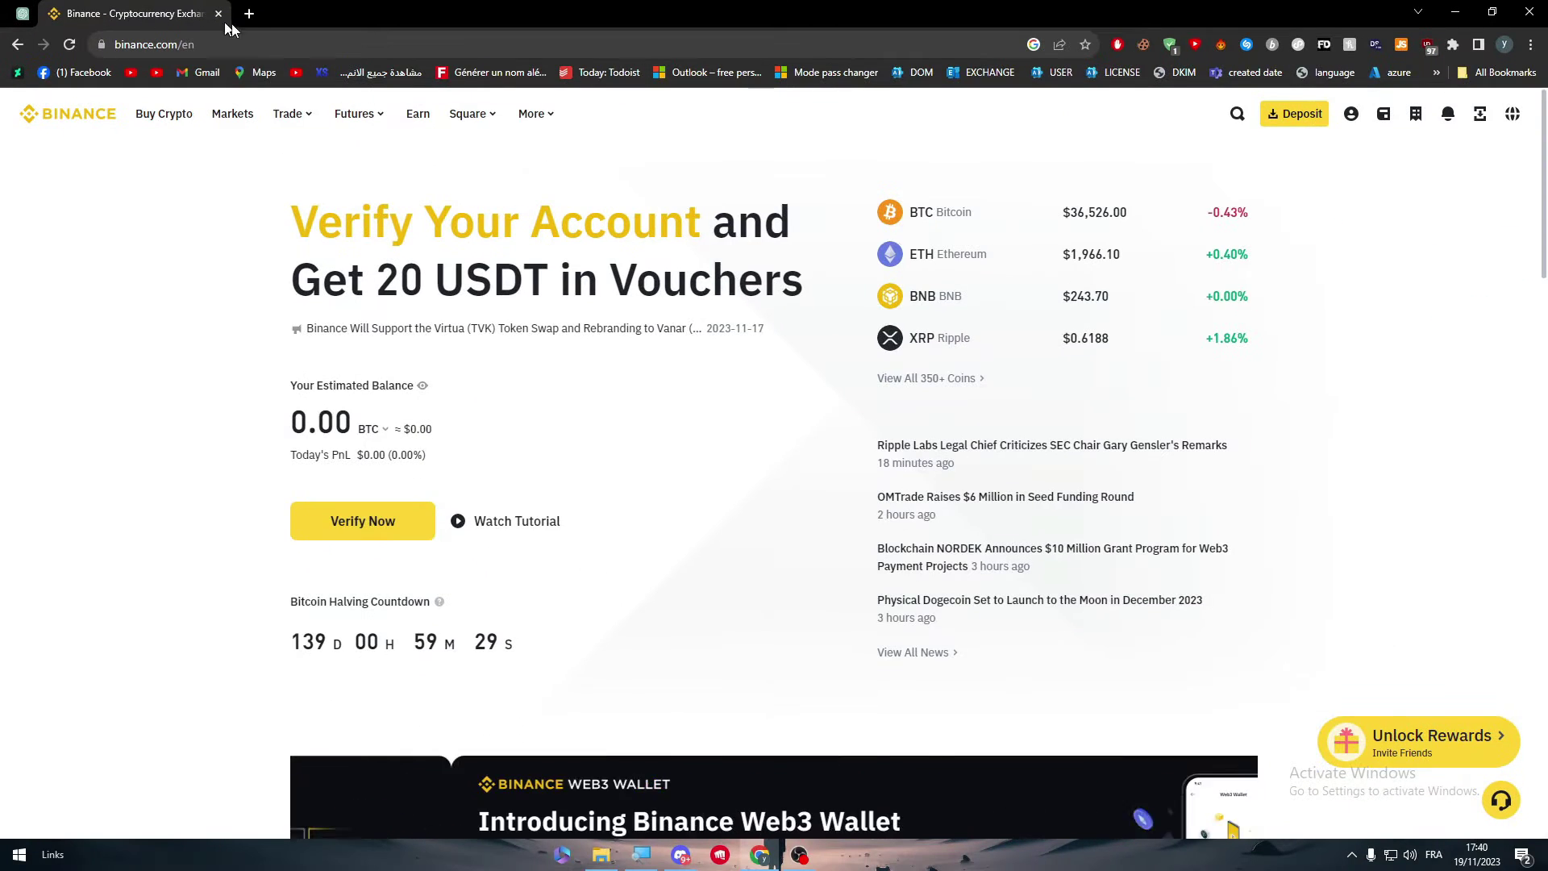
# - Enter 'trading' in the new tab's address bar to load tradingview.com
pyautogui.click(249, 14)
pyautogui.write('tr')
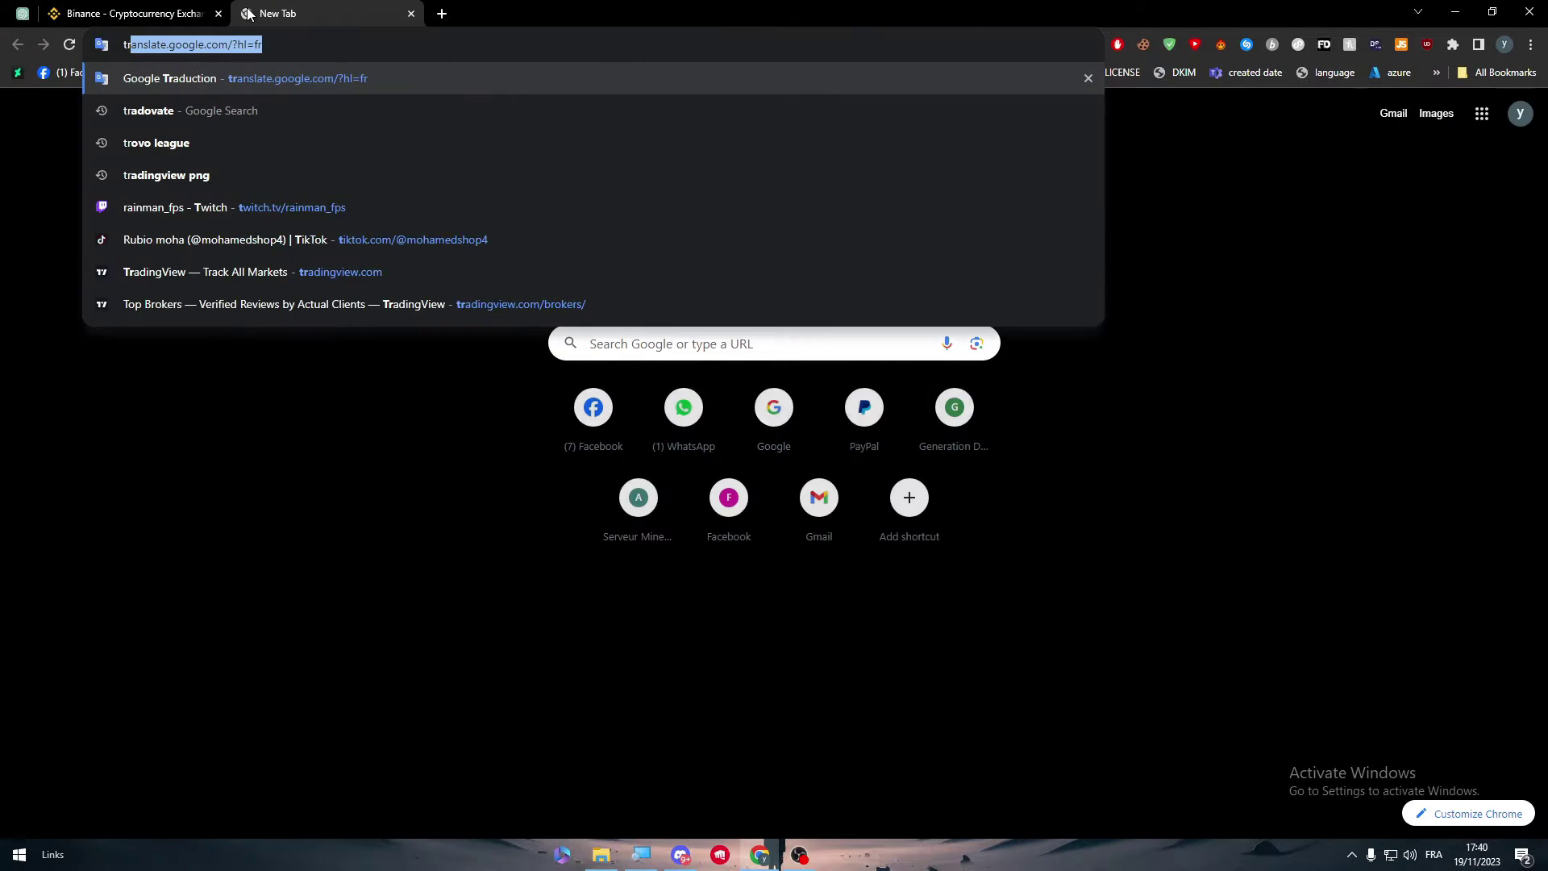
pyautogui.write('adingview.com')
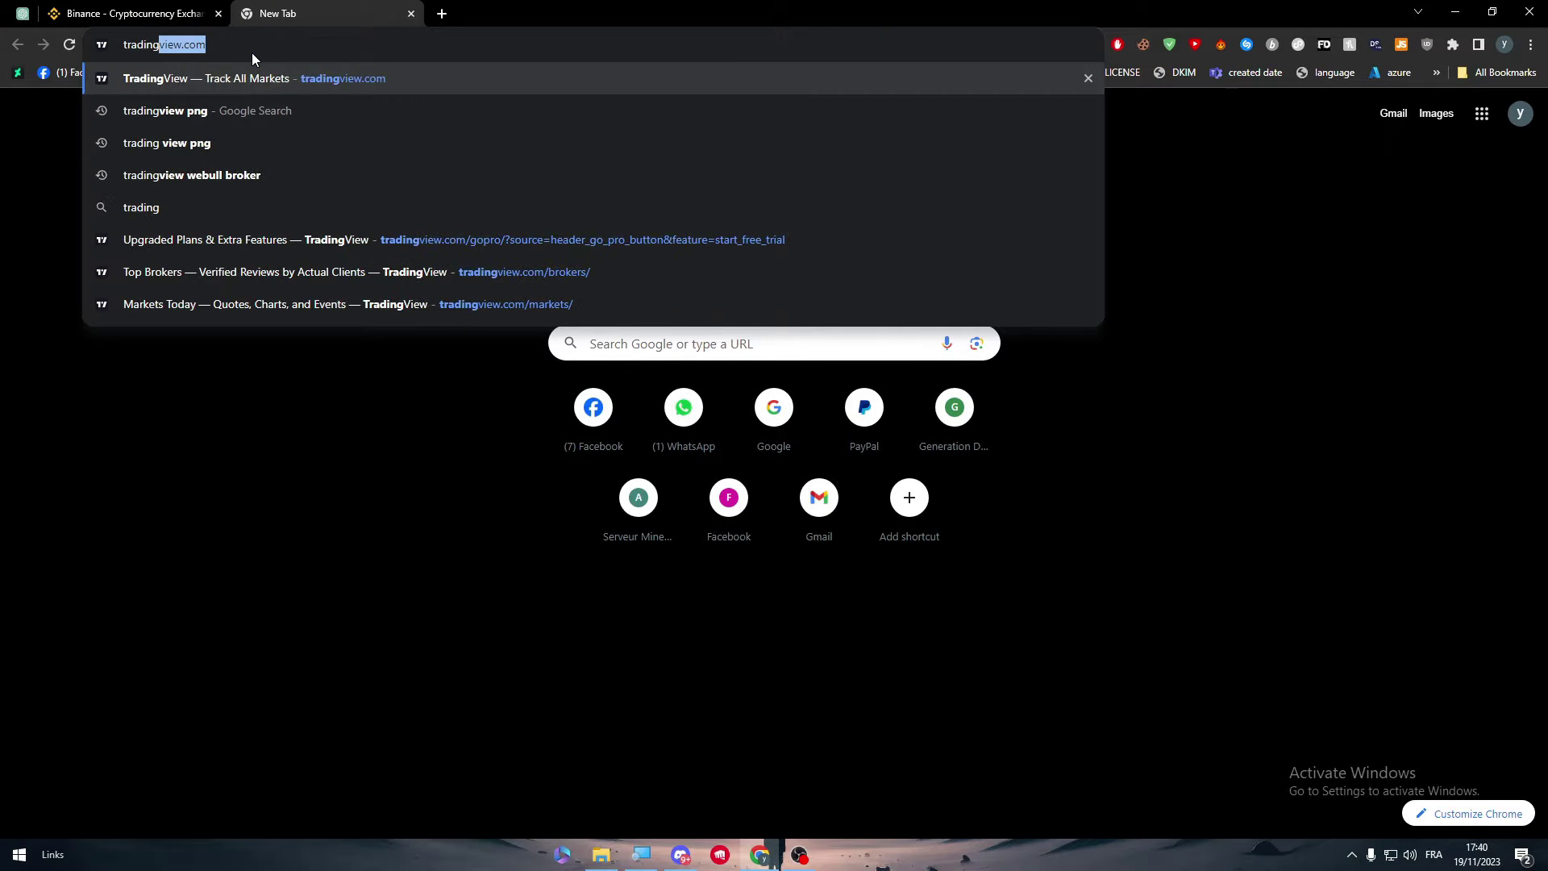
pyautogui.press('Return')
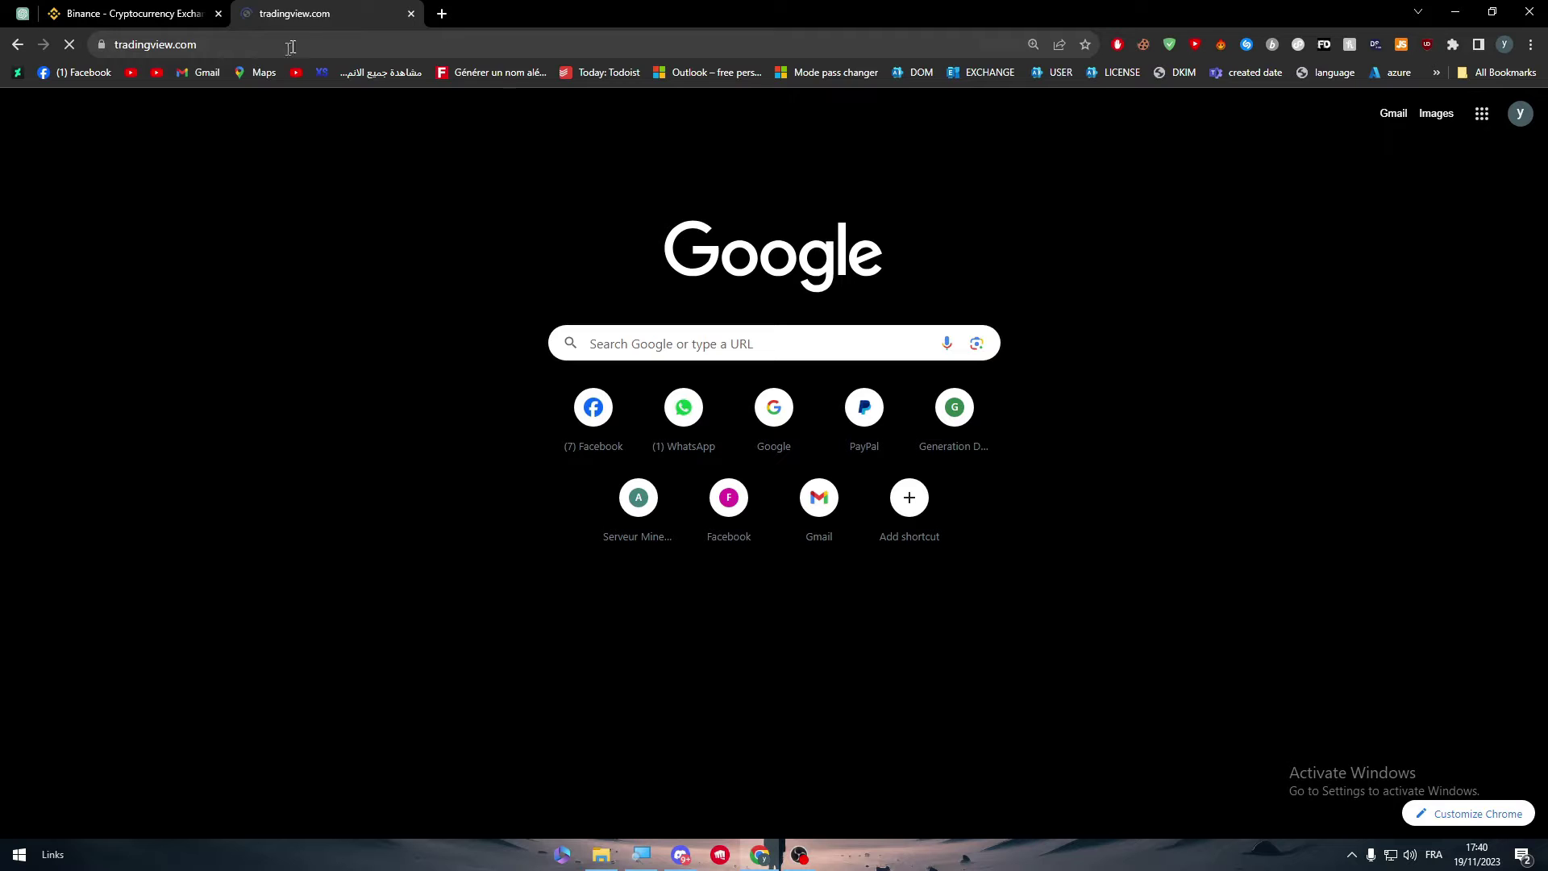
# - Move the TradingView tab ahead of Binance and end on TradingView's market summary
pyautogui.click(129, 13)
pyautogui.moveTo(536, 114)
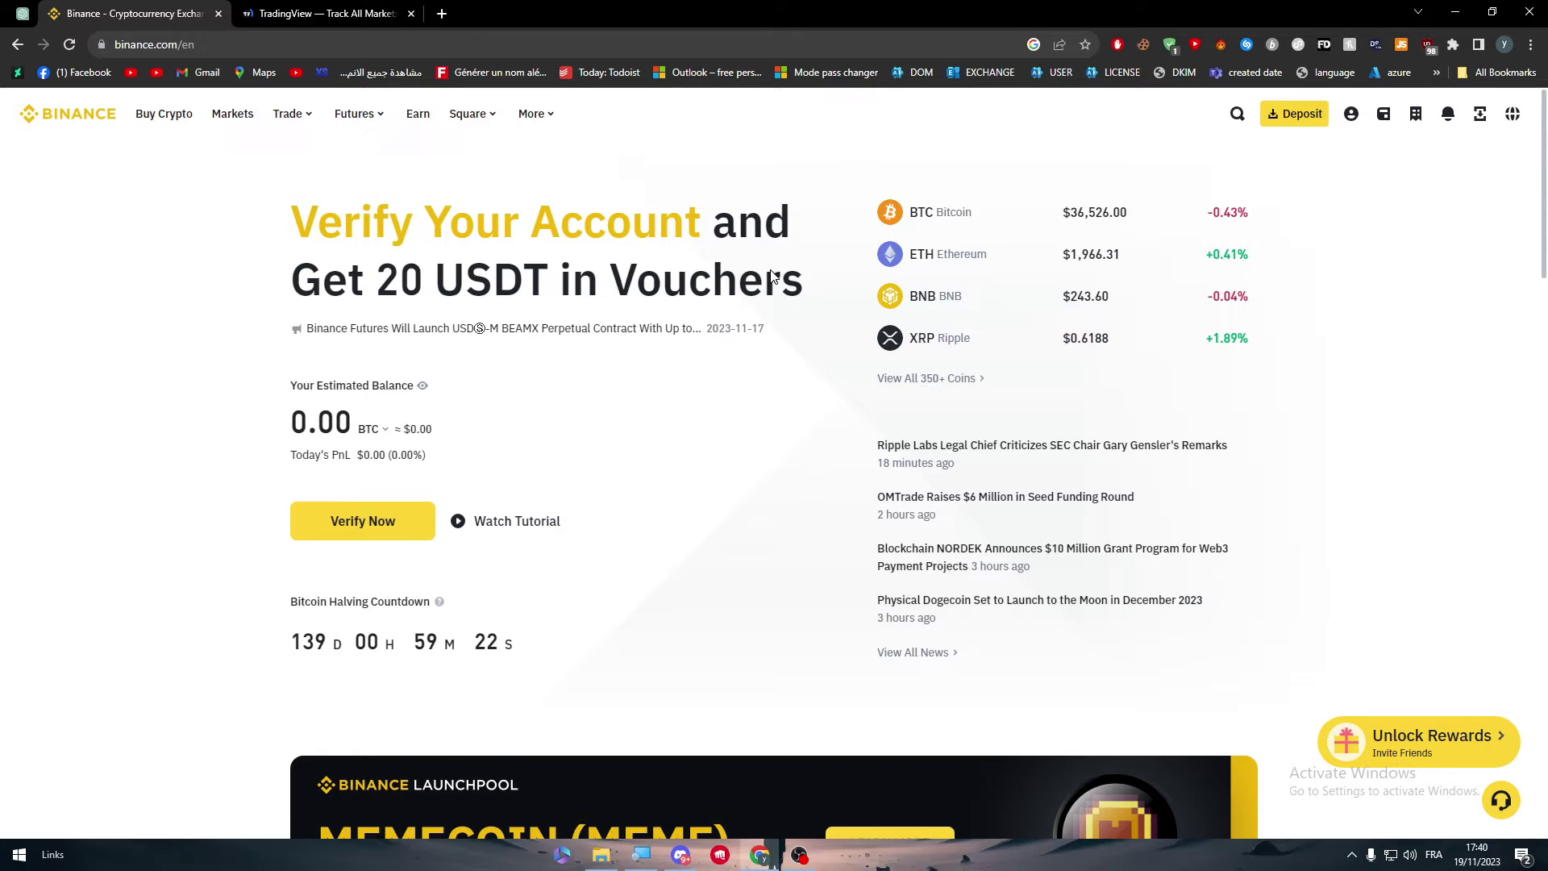
pyautogui.moveTo(773, 277); pyautogui.dragTo(407, 245)
pyautogui.click(406, 245)
pyautogui.click(321, 14)
pyautogui.hotkey('ctrl', 'shift', 'pageup')
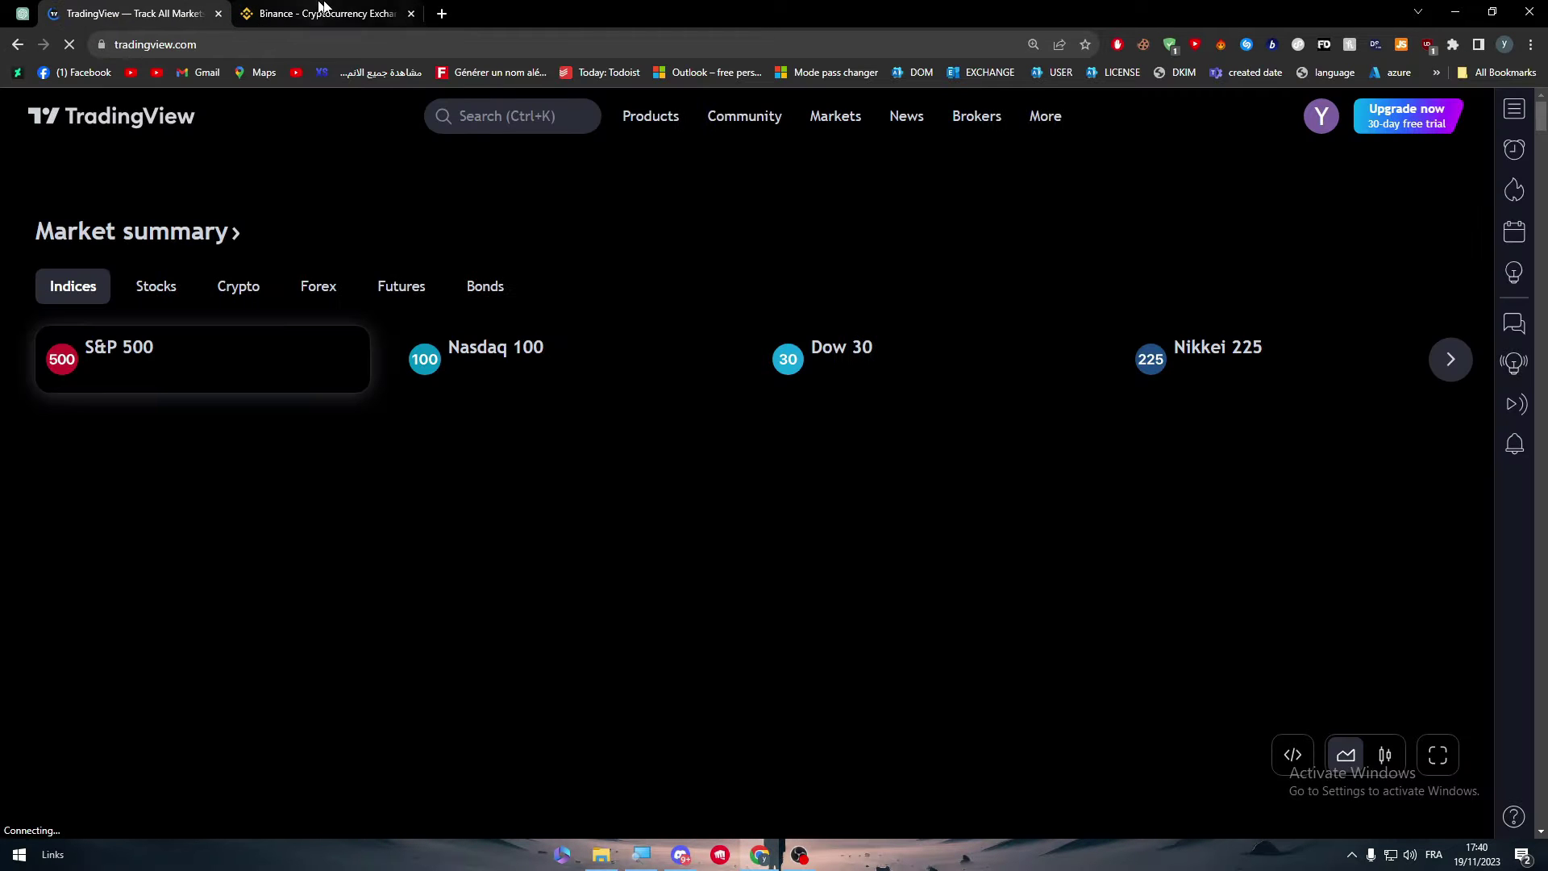
pyautogui.click(323, 10)
pyautogui.click(165, 13)
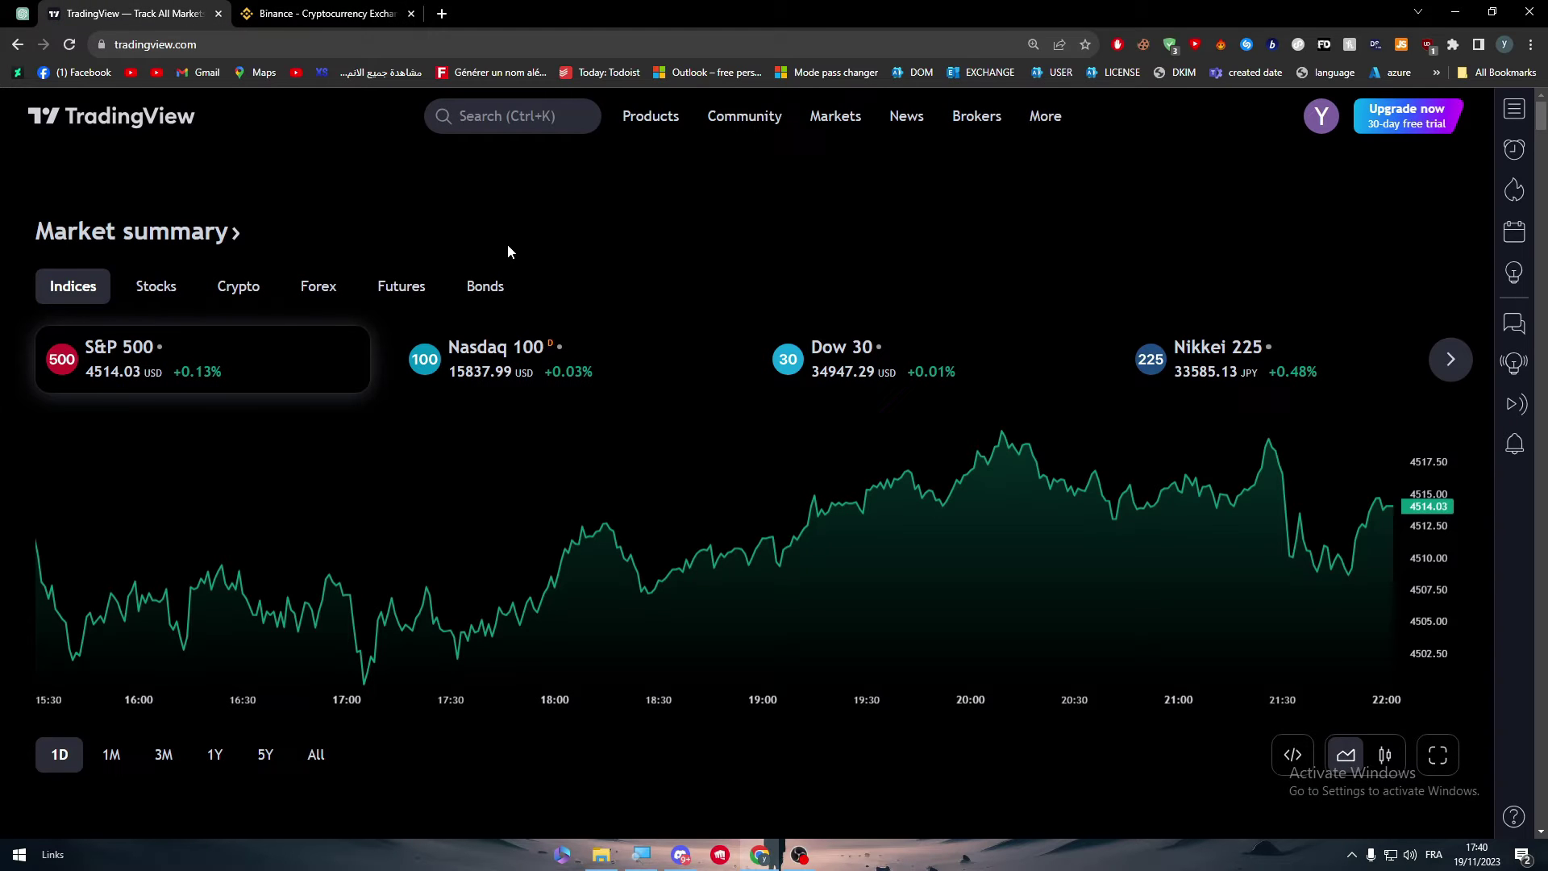
pyautogui.click(322, 14)
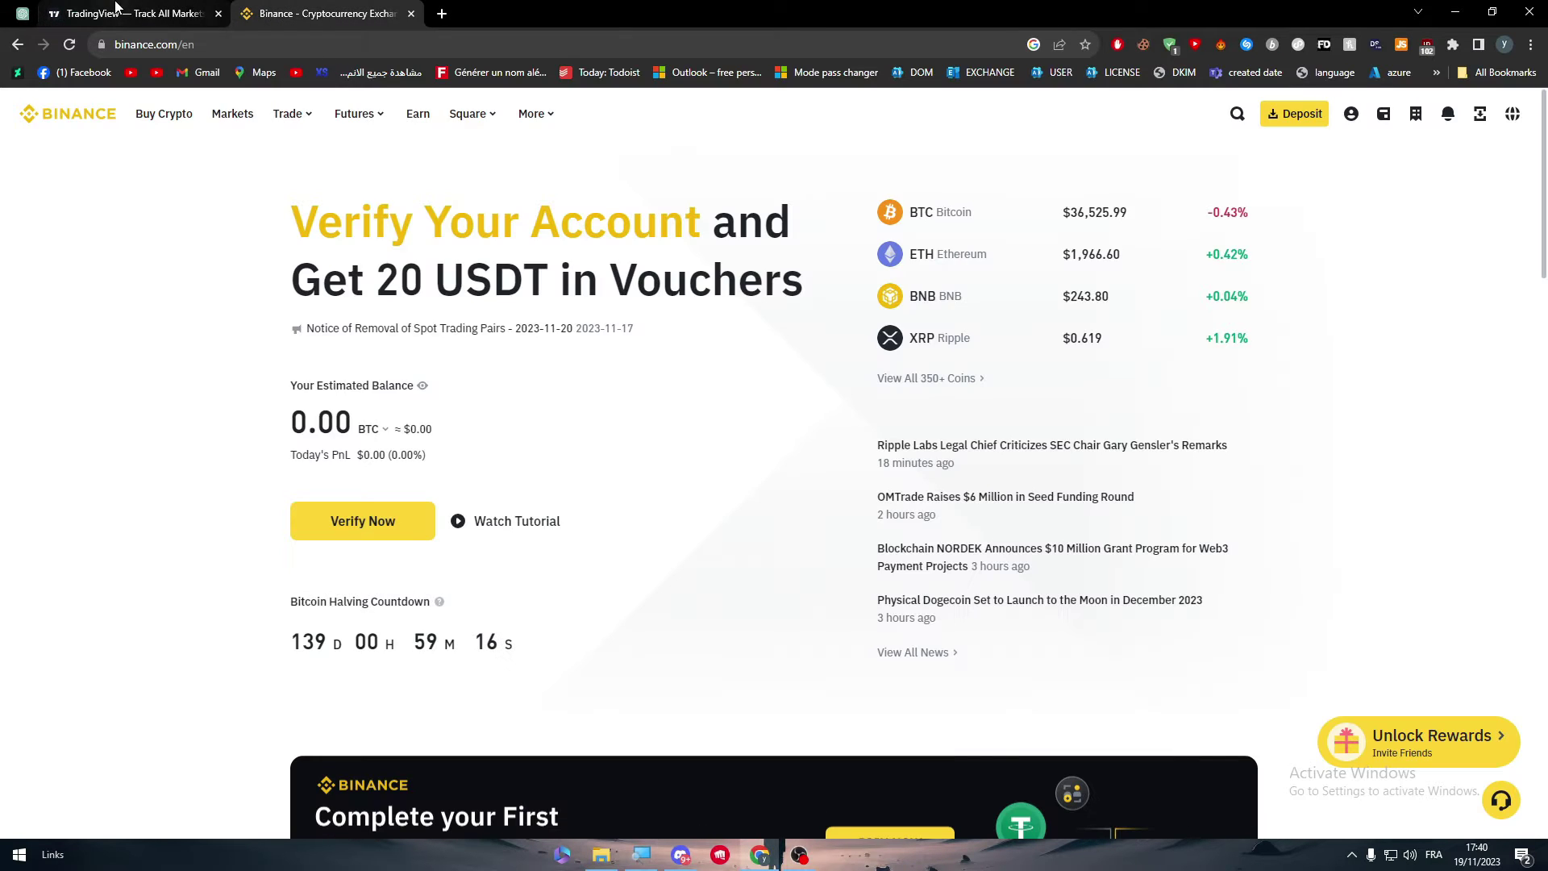
pyautogui.click(116, 10)
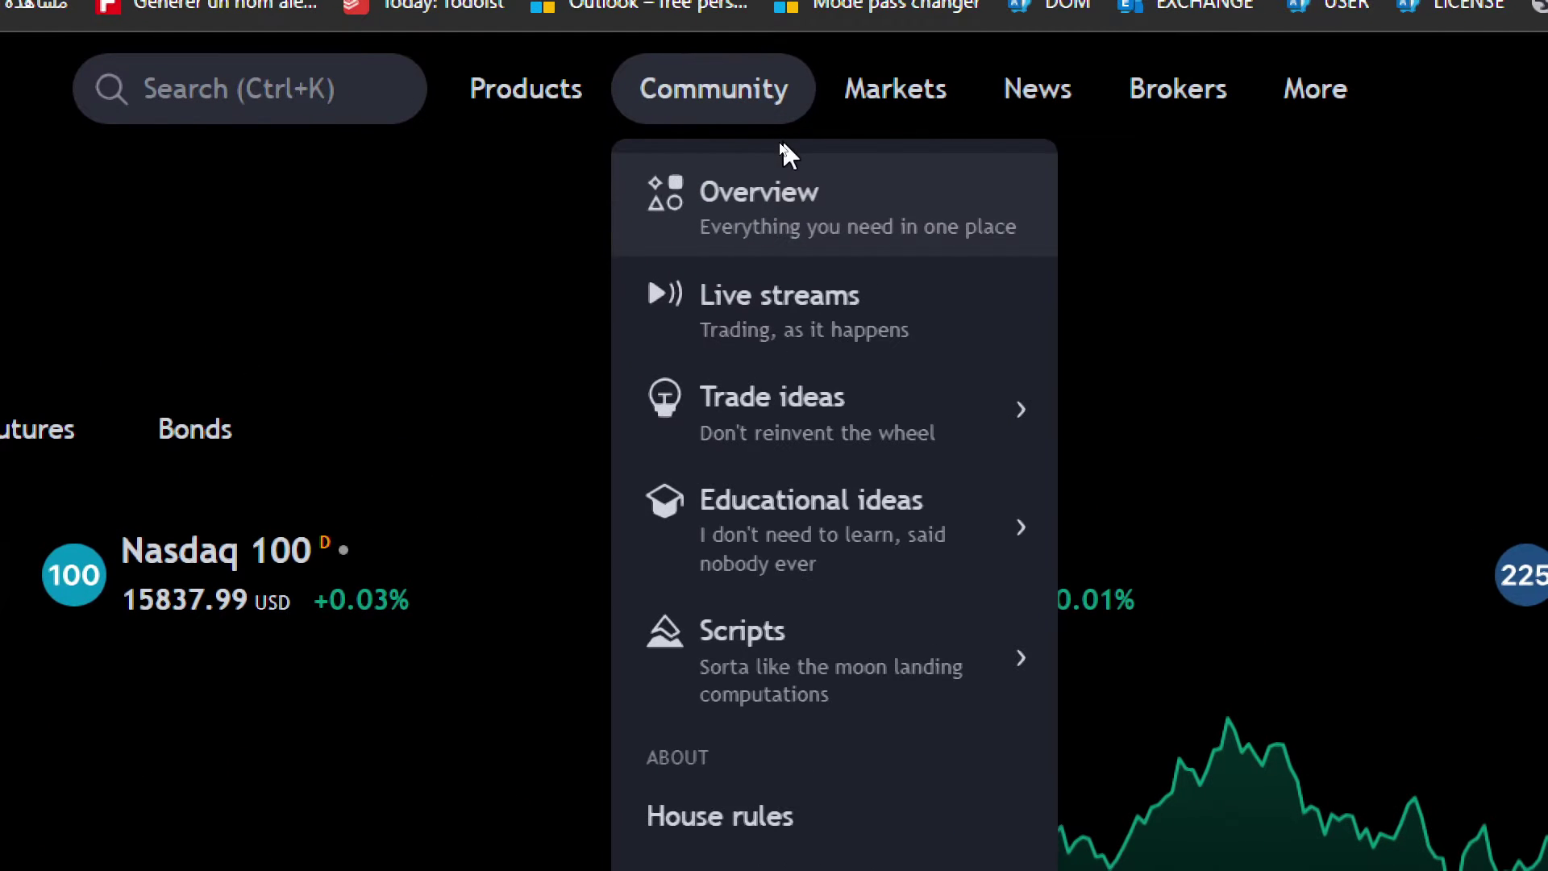
# - Open Brokers > Compare and review, scroll through the broker list, then return to the top
pyautogui.moveTo(627, 145)
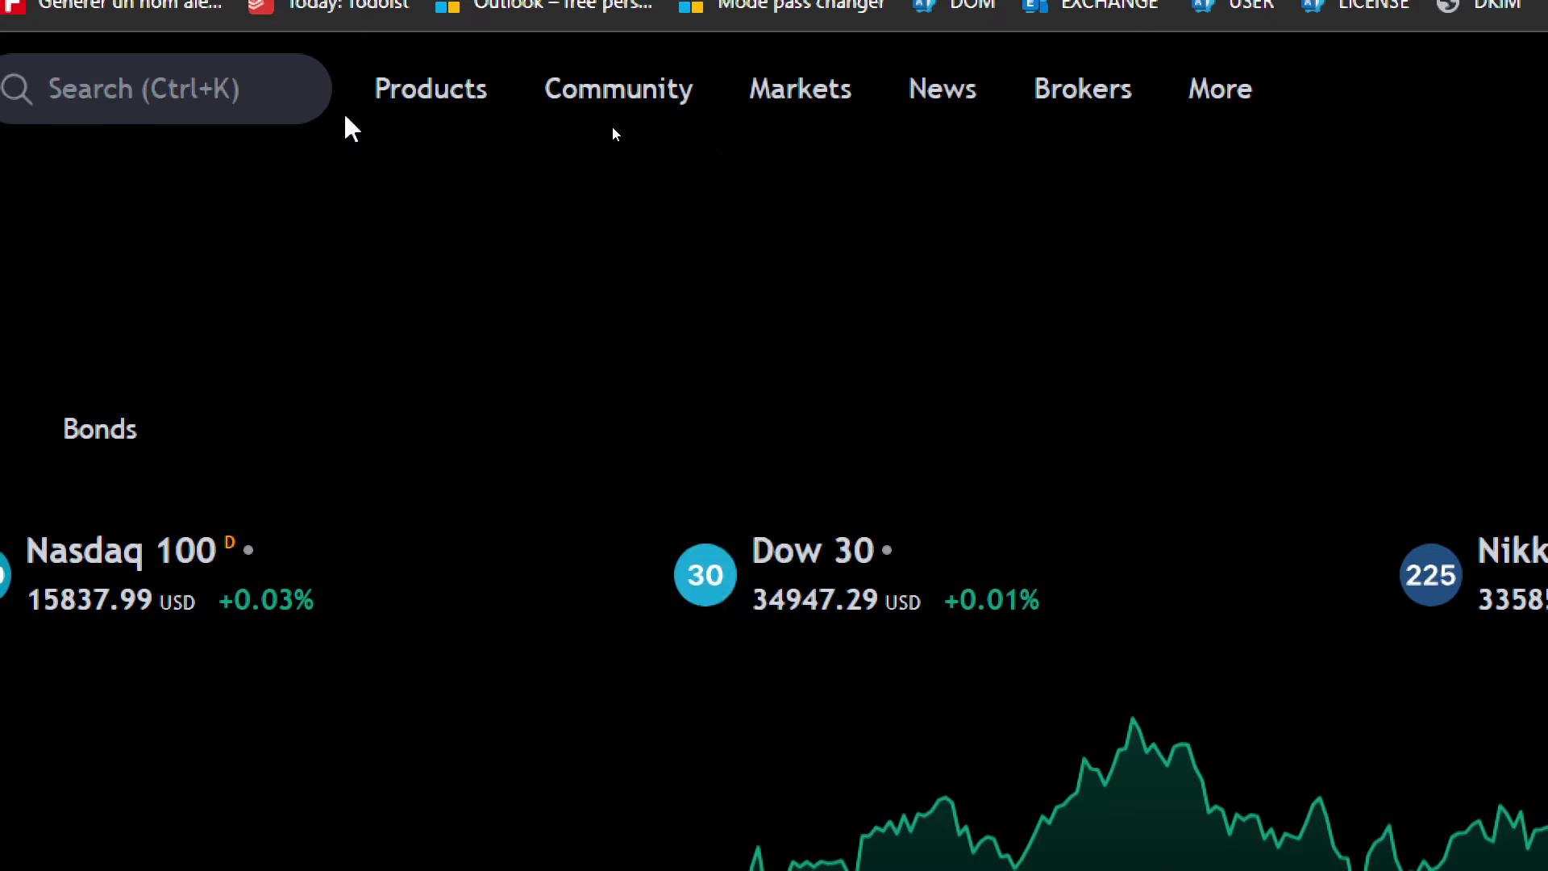
pyautogui.moveTo(792, 125)
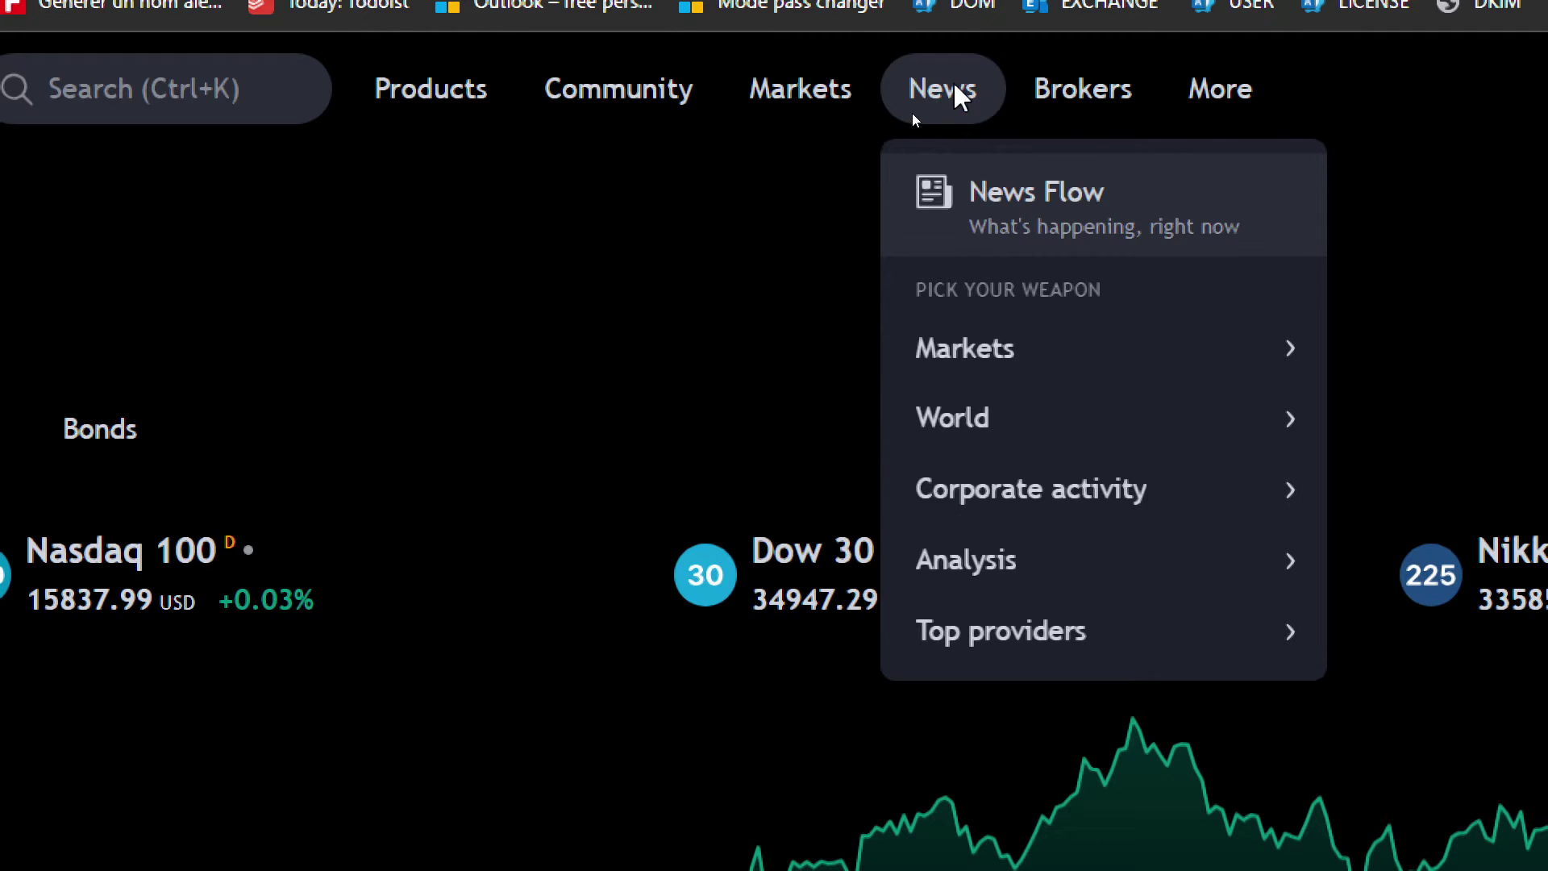
pyautogui.moveTo(1082, 87)
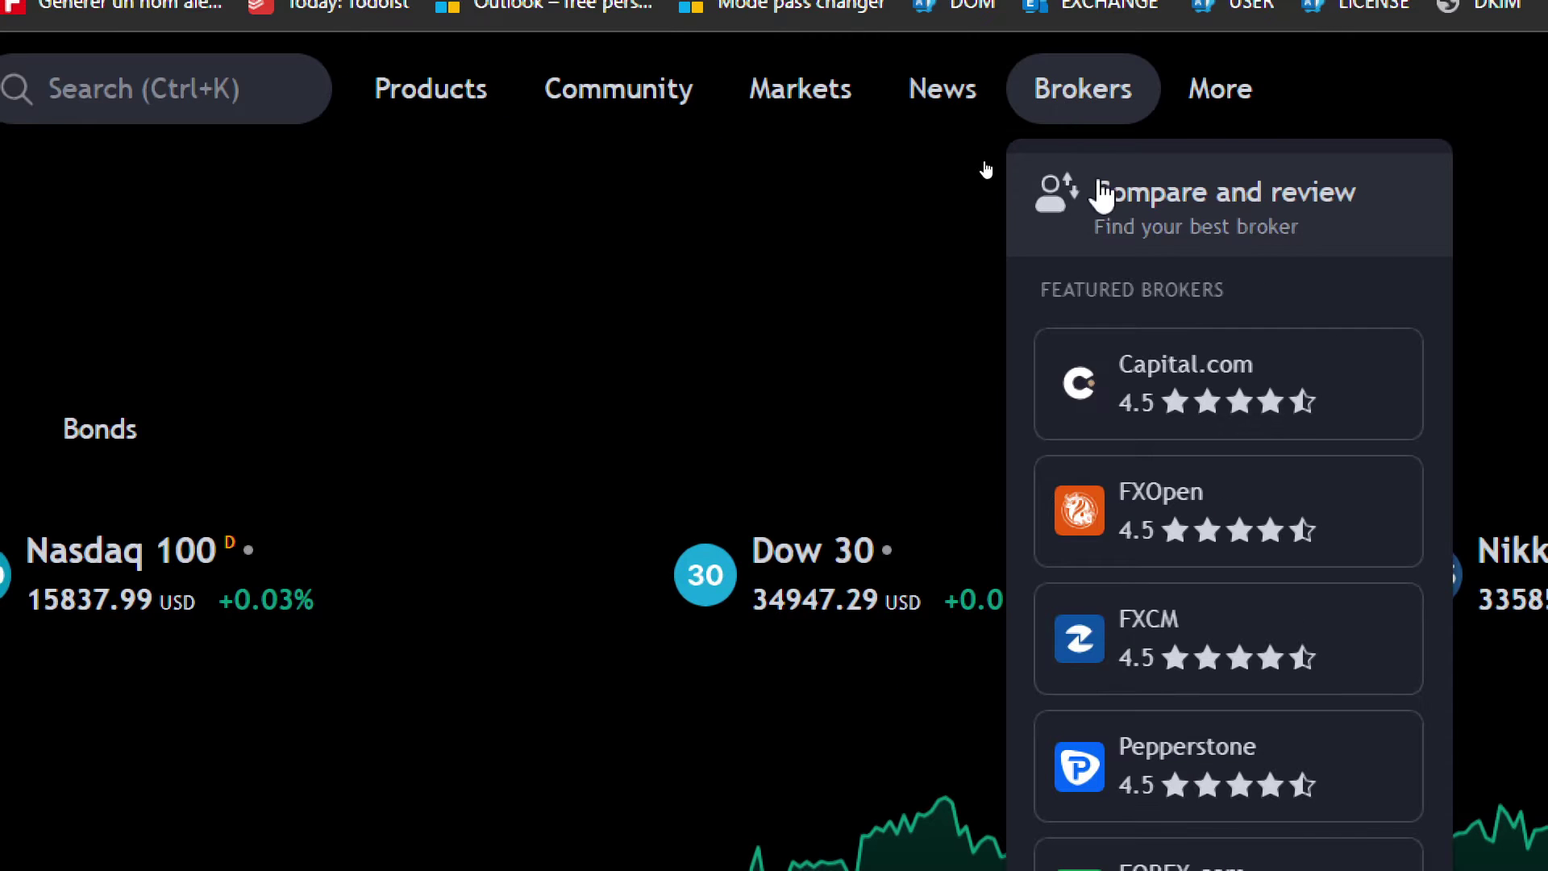
pyautogui.click(1101, 196)
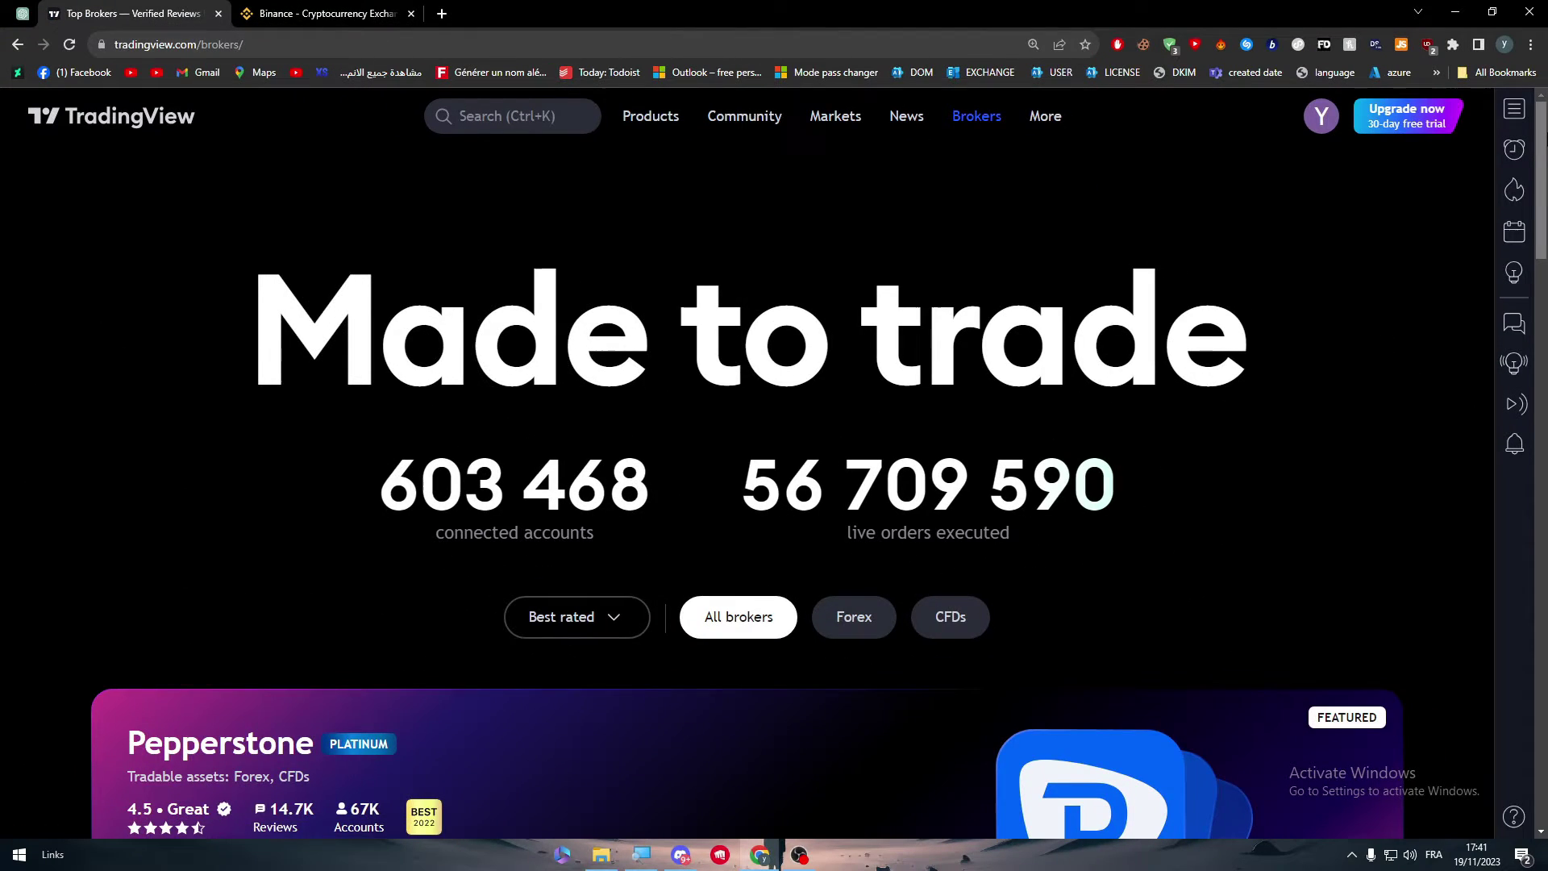
pyautogui.scroll(-20, 1491, 645)
pyautogui.scroll(7, 1475, 534)
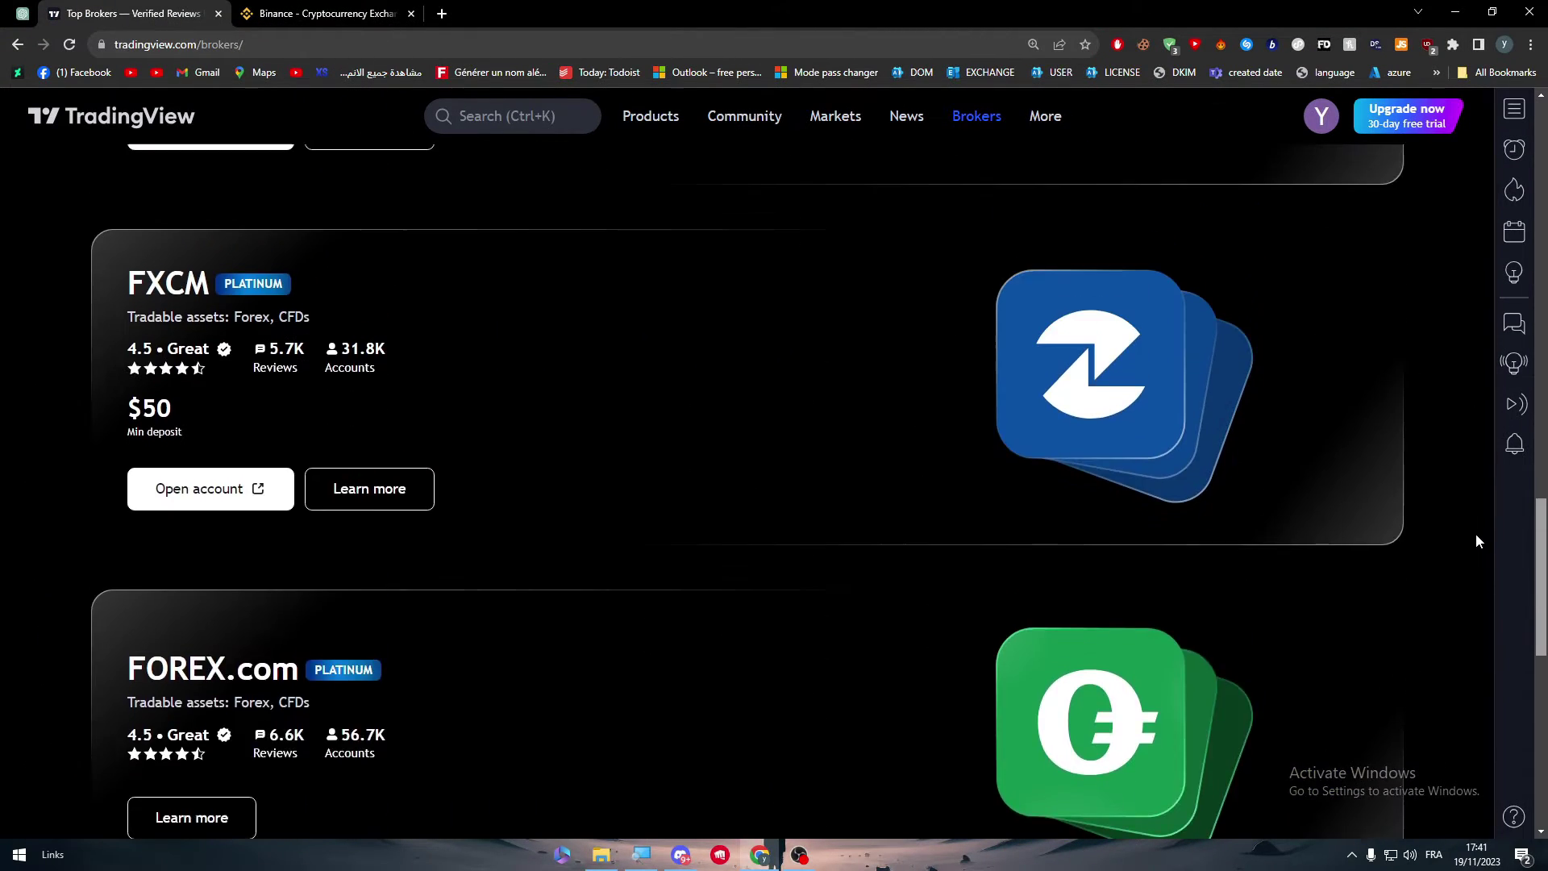
pyautogui.scroll(15, 1469, 366)
pyautogui.scroll(-7, 1448, 197)
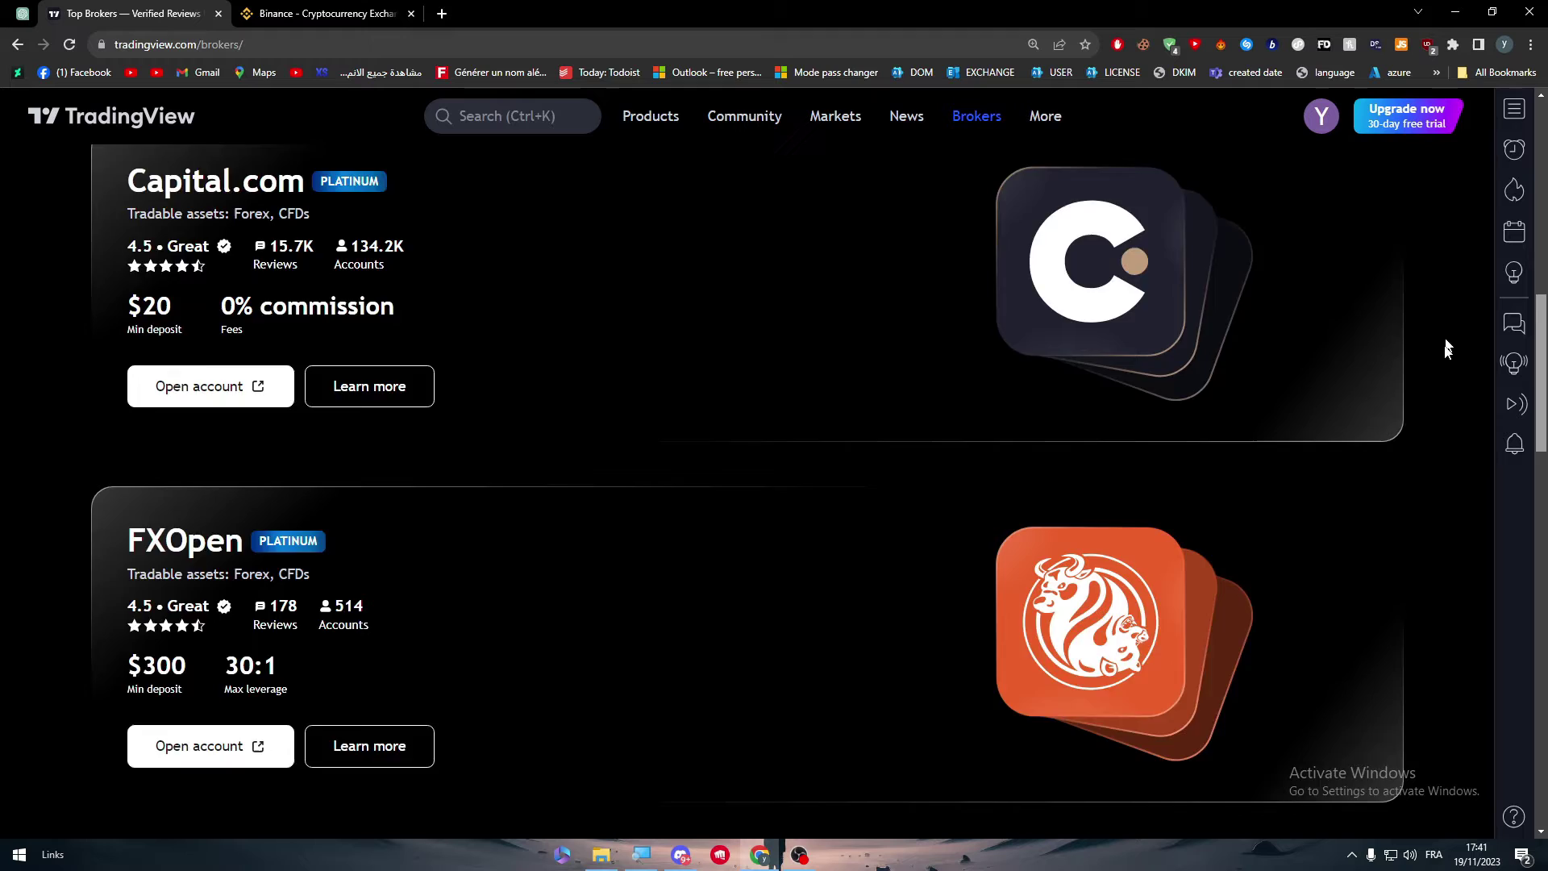
pyautogui.scroll(15, 1448, 349)
pyautogui.scroll(-20, 1406, 539)
pyautogui.scroll(12, 1511, 570)
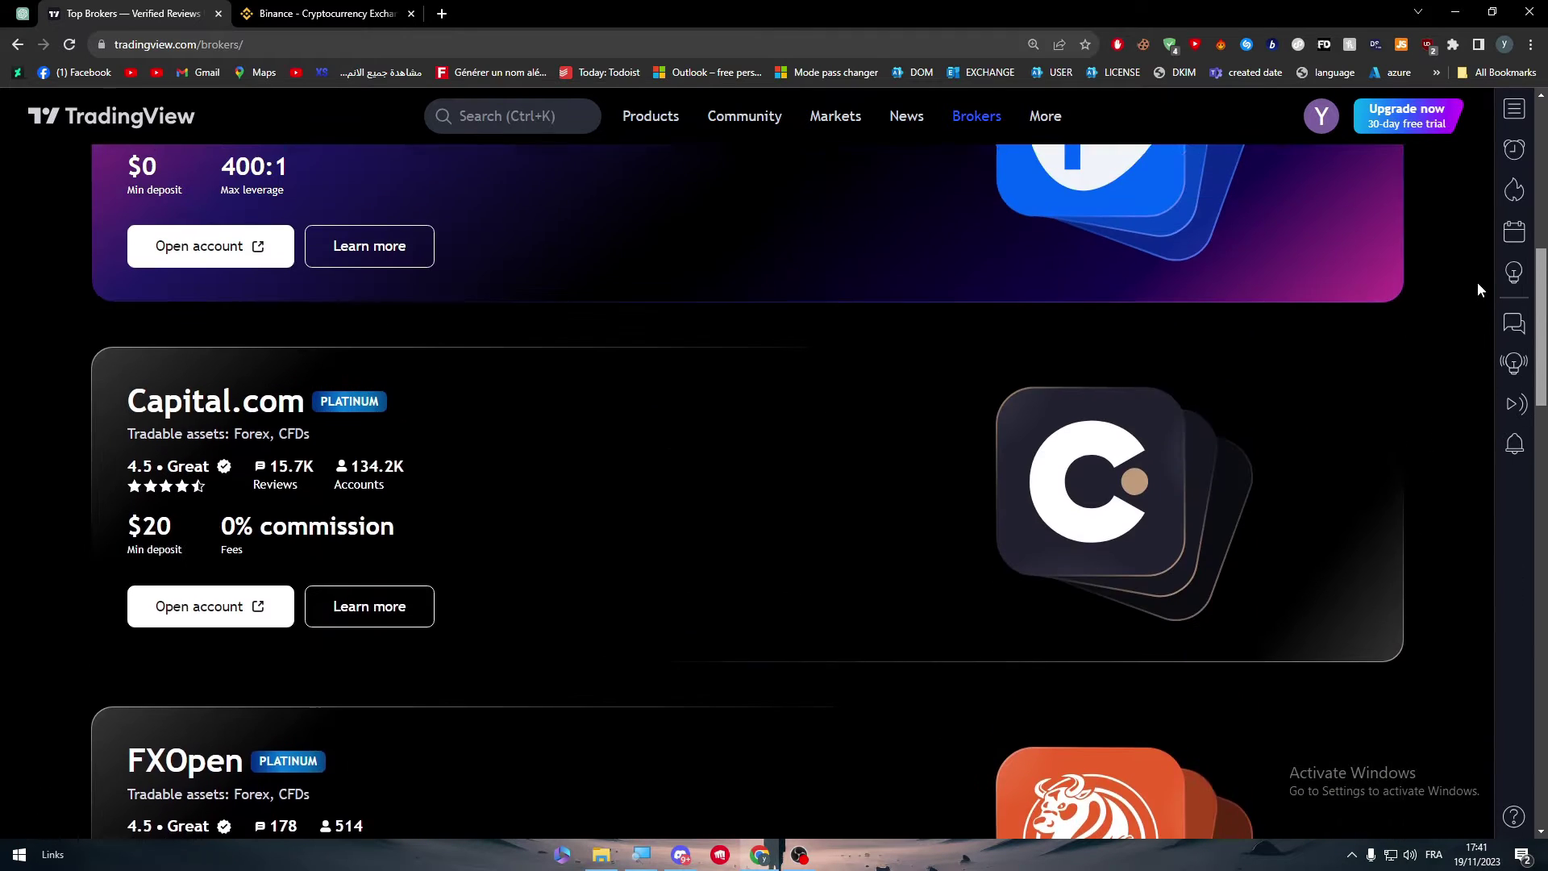
pyautogui.scroll(9, 1477, 283)
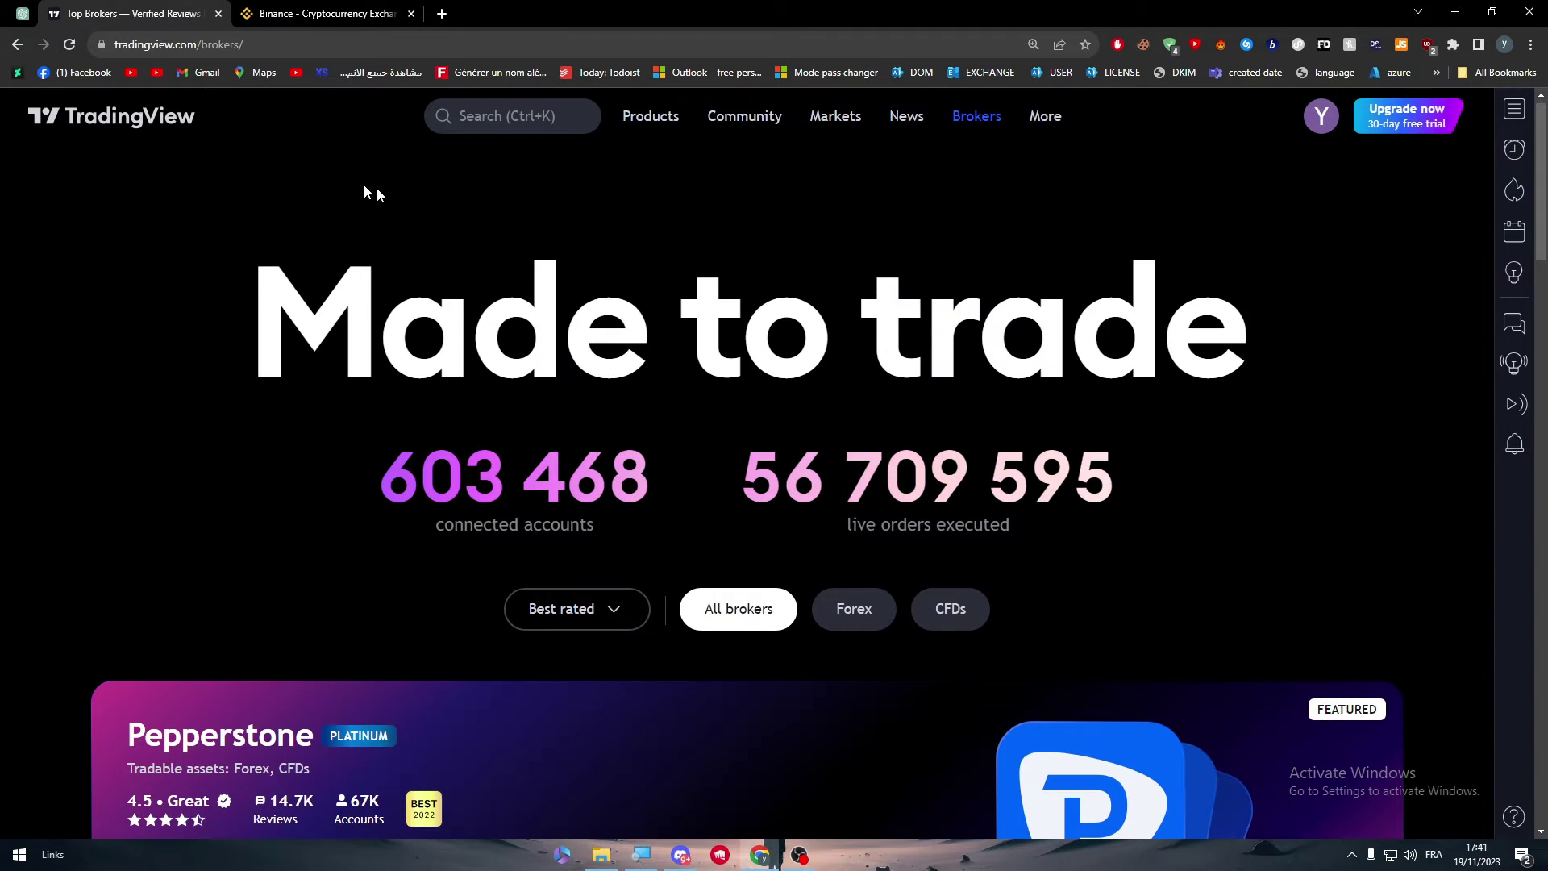
# - From the TradingView home page's Crypto summary, open Bitcoin's BTCUSD chart and dismiss the Pepperstone prompt
pyautogui.click(121, 116)
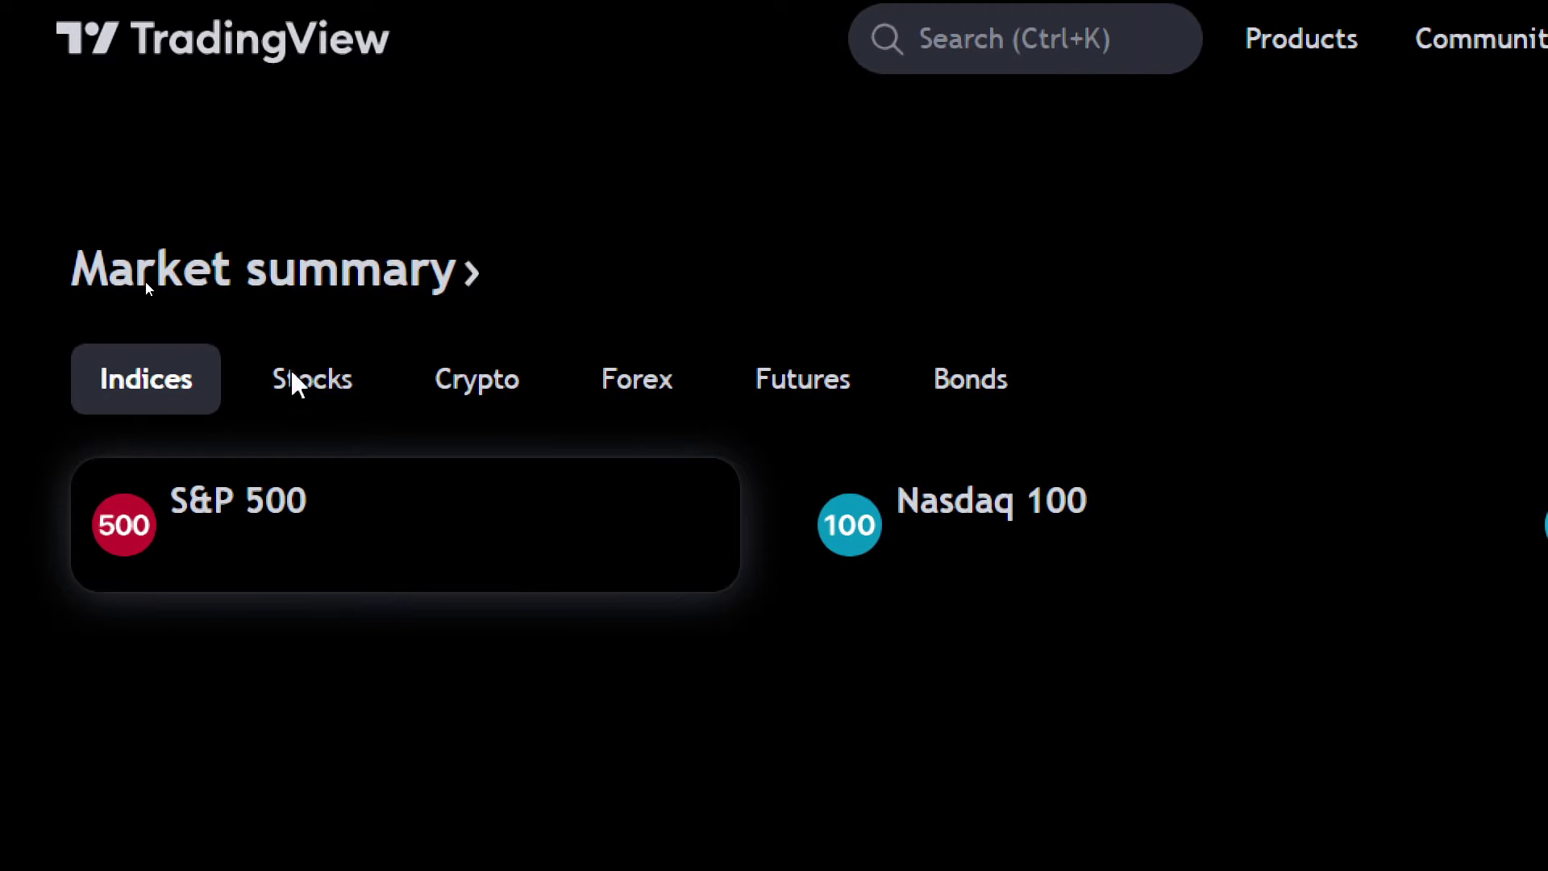
pyautogui.click(476, 379)
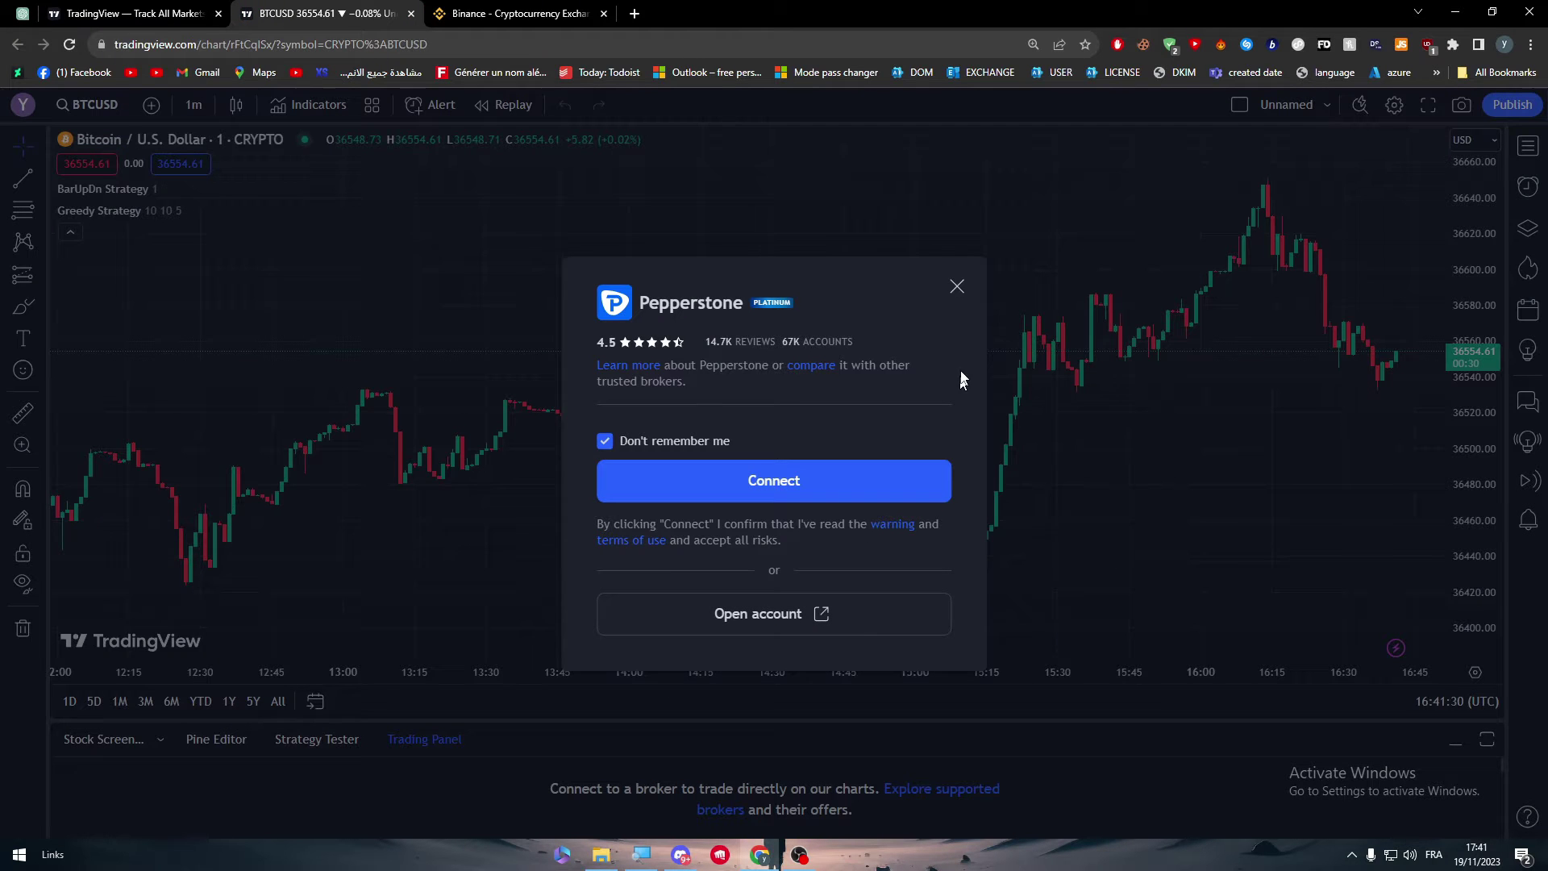
pyautogui.click(958, 284)
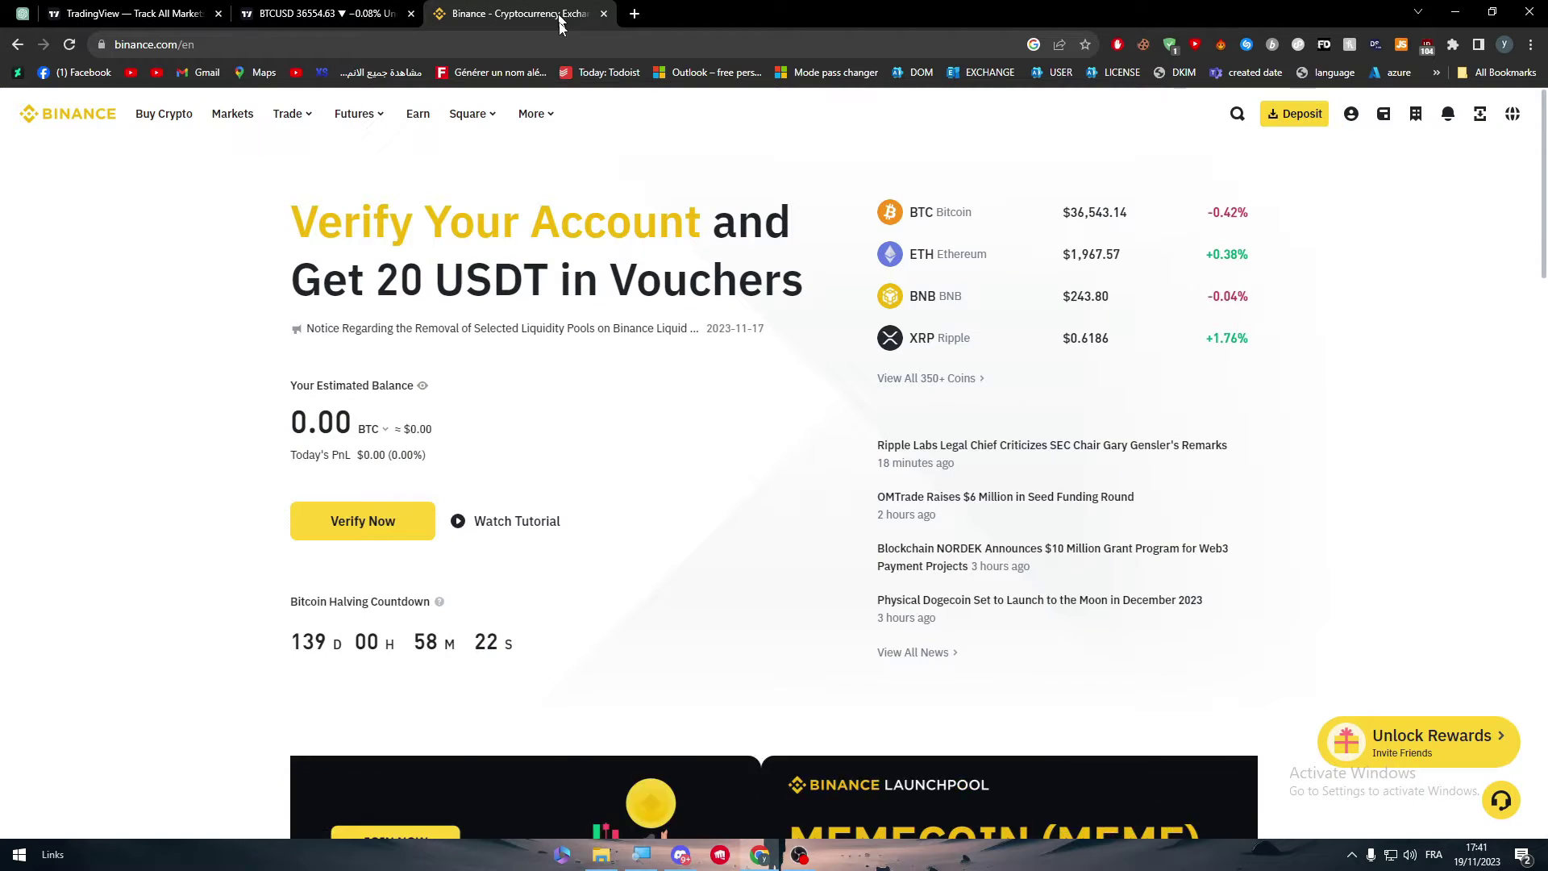
# - Return to the BTCUSD chart tab and close then reopen the Trading Panel's broker cards
pyautogui.click(549, 14)
pyautogui.click(360, 8)
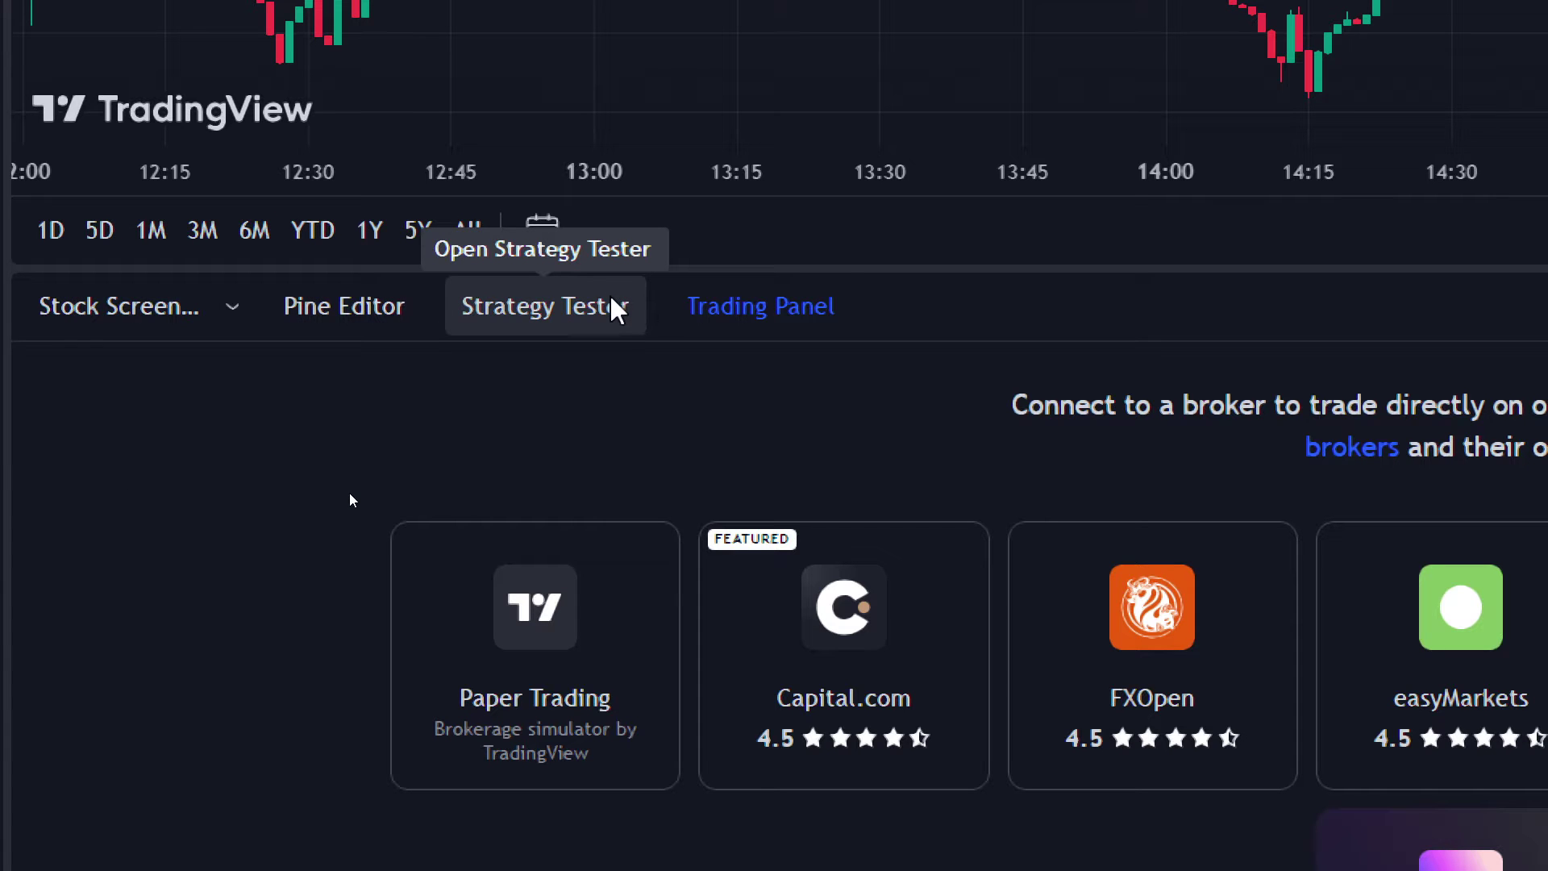
pyautogui.click(794, 326)
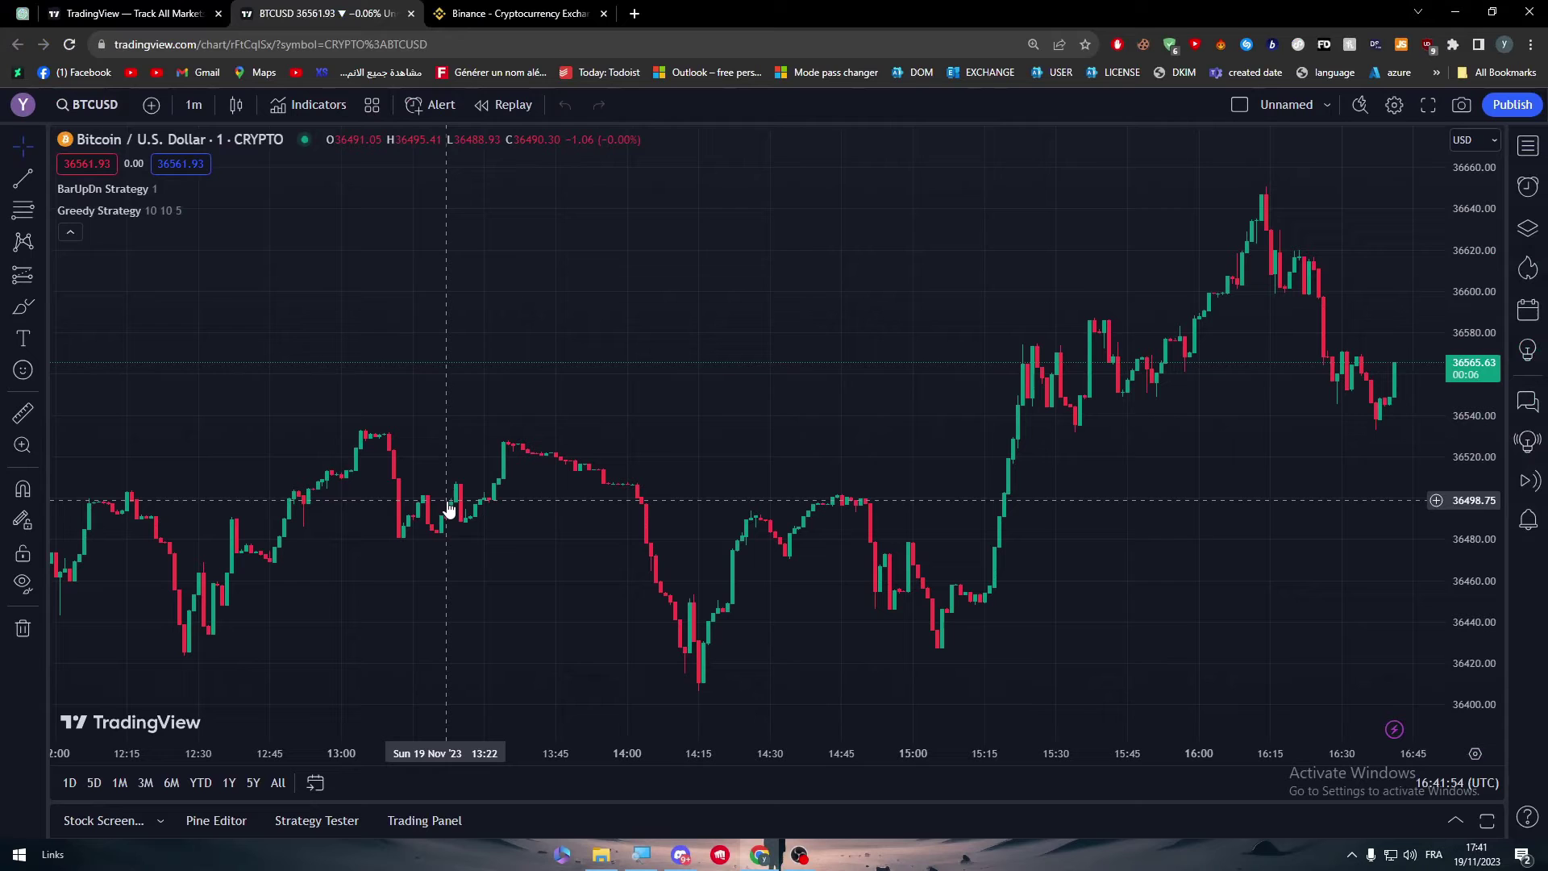
pyautogui.click(422, 813)
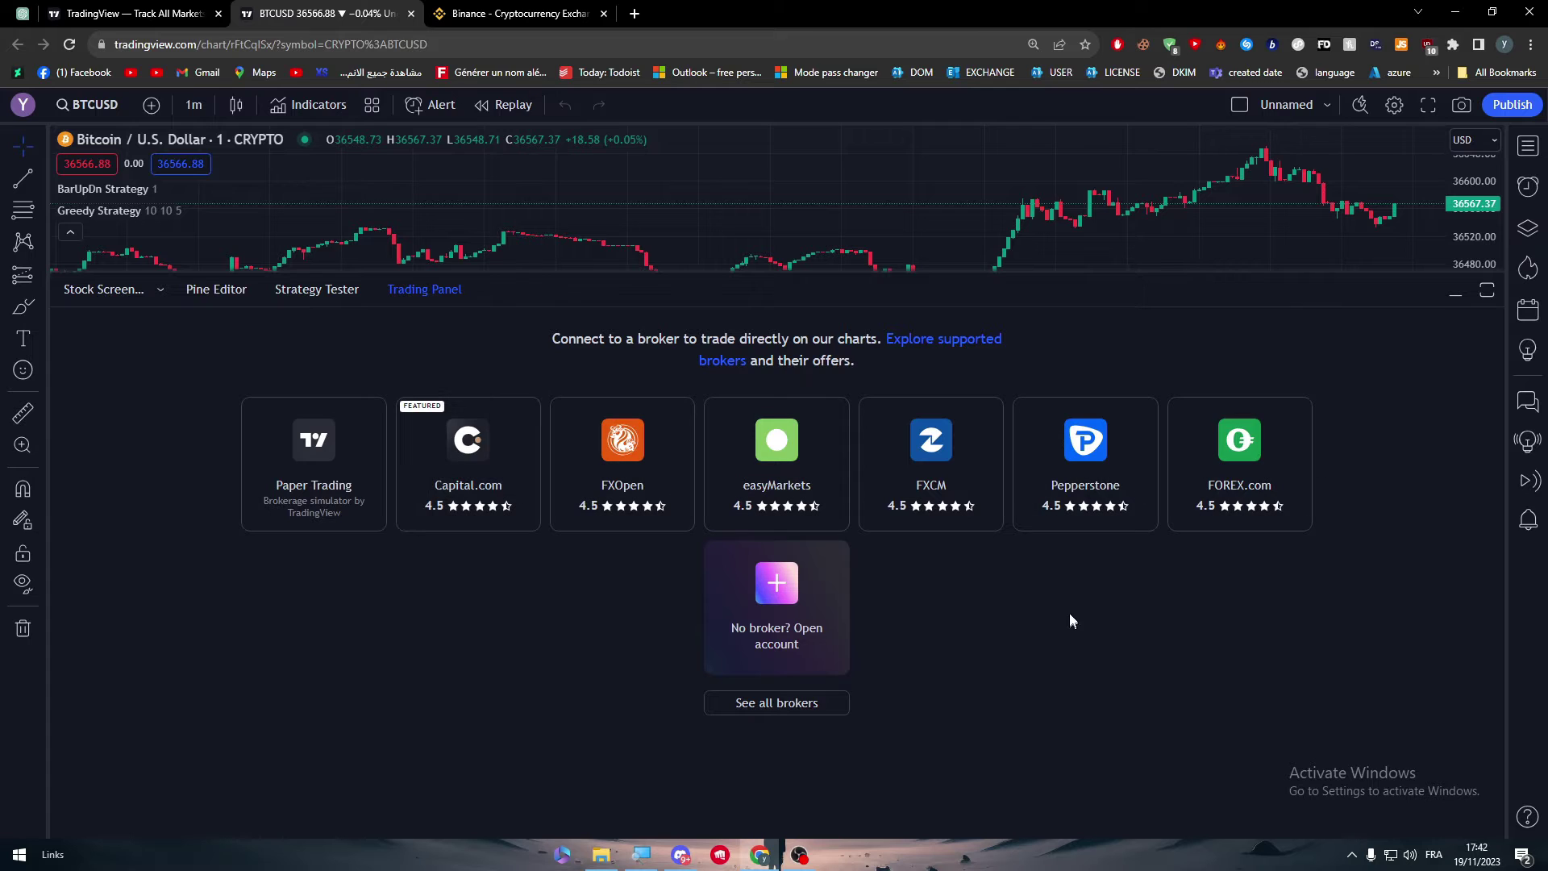
# - Expand to all supported brokers, cancel an accidental timeframe change, and search the page for Binance
pyautogui.click(740, 703)
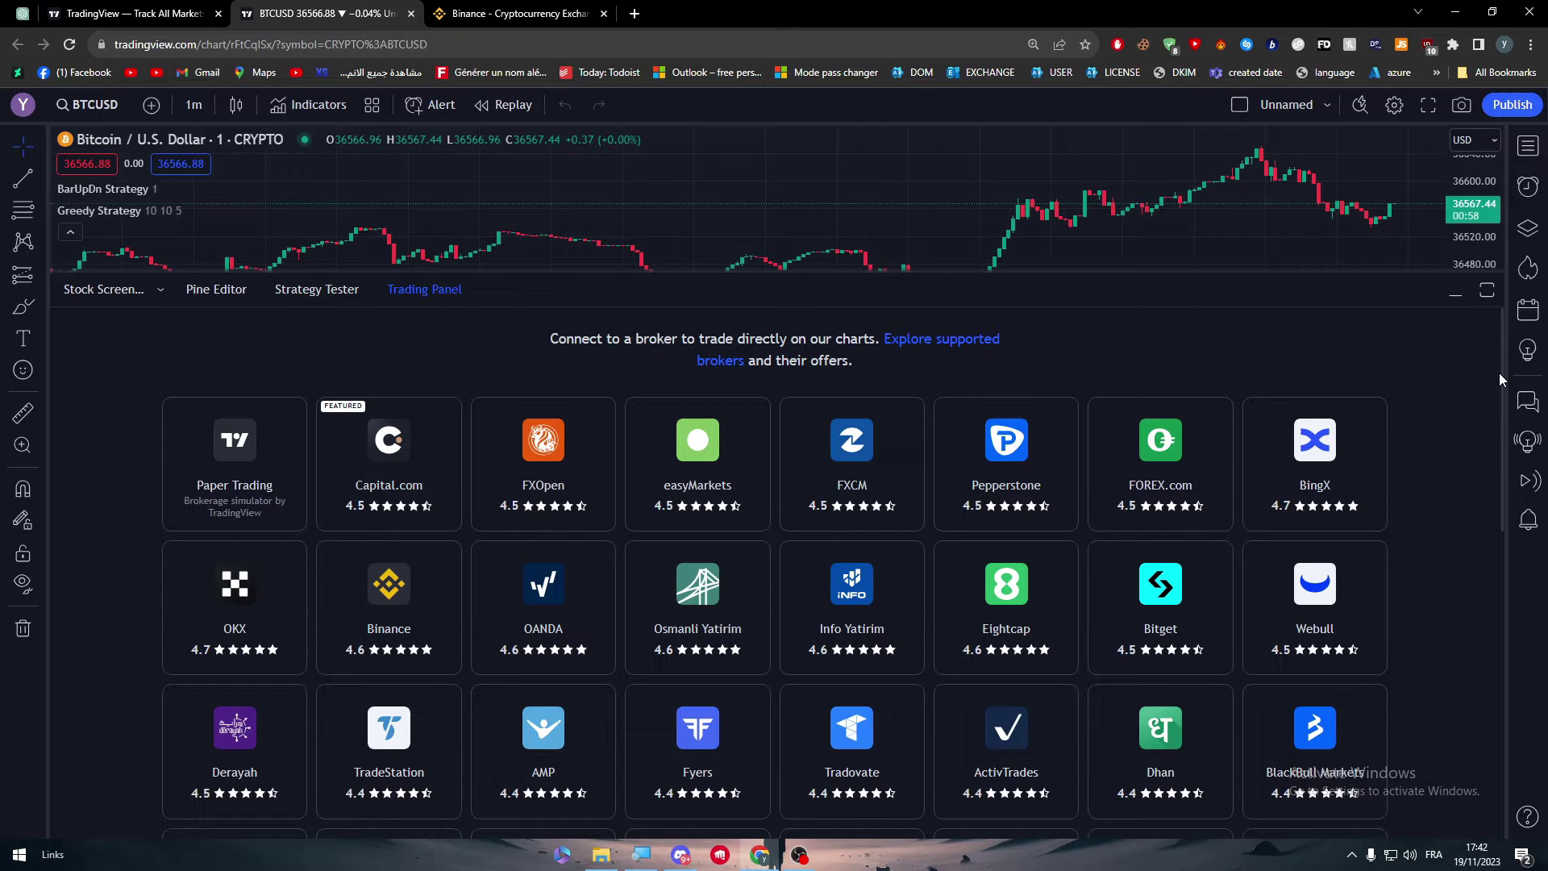
pyautogui.moveTo(1499, 470); pyautogui.dragTo(1460, 782)
pyautogui.scroll(15, 1464, 664)
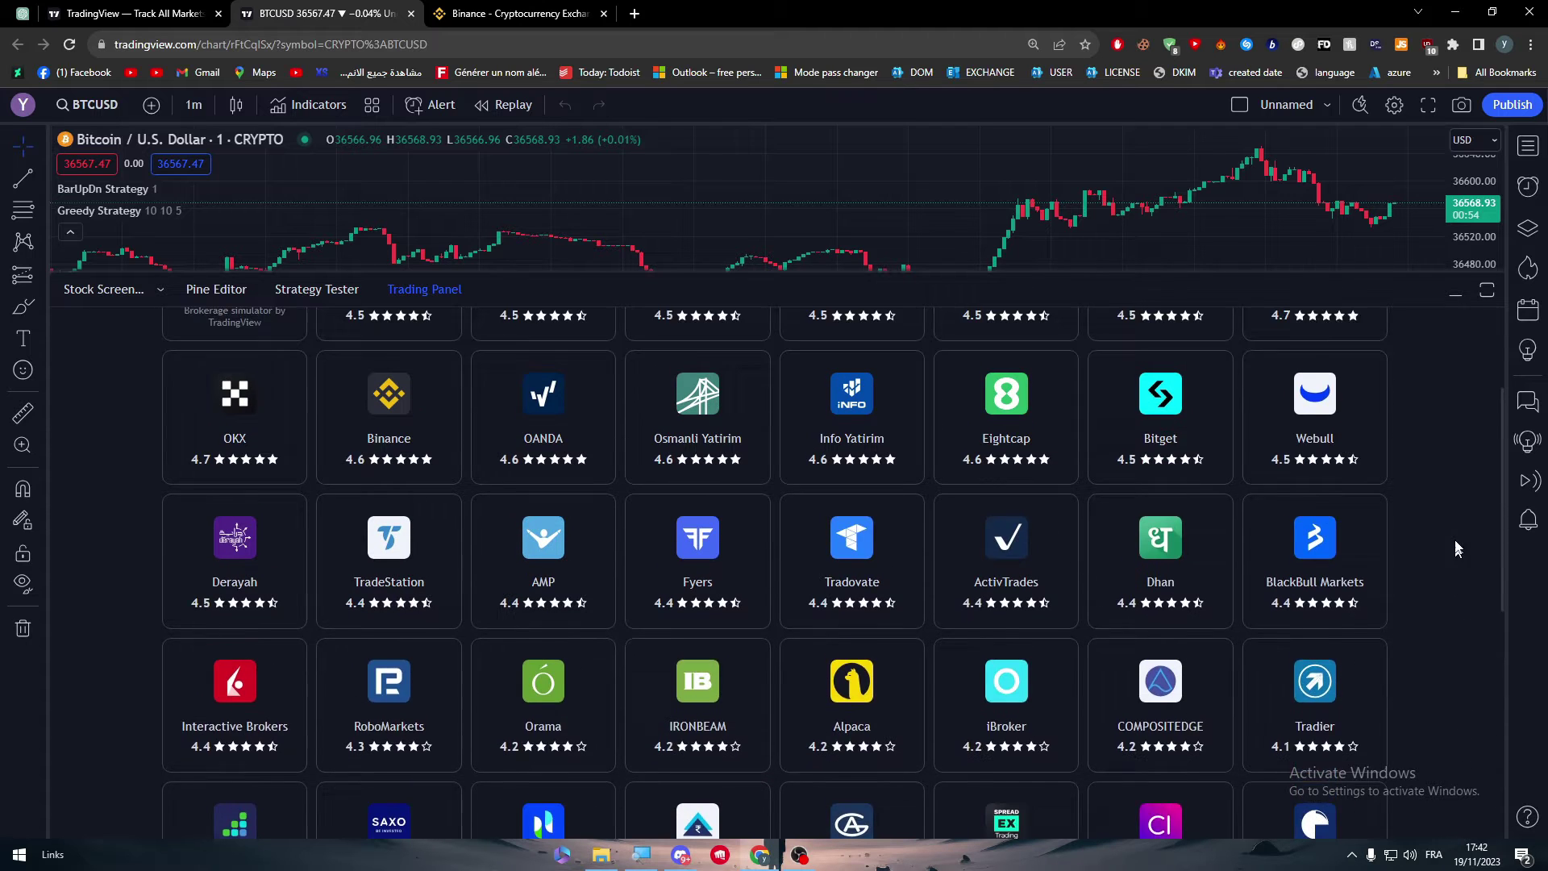
pyautogui.write('6')
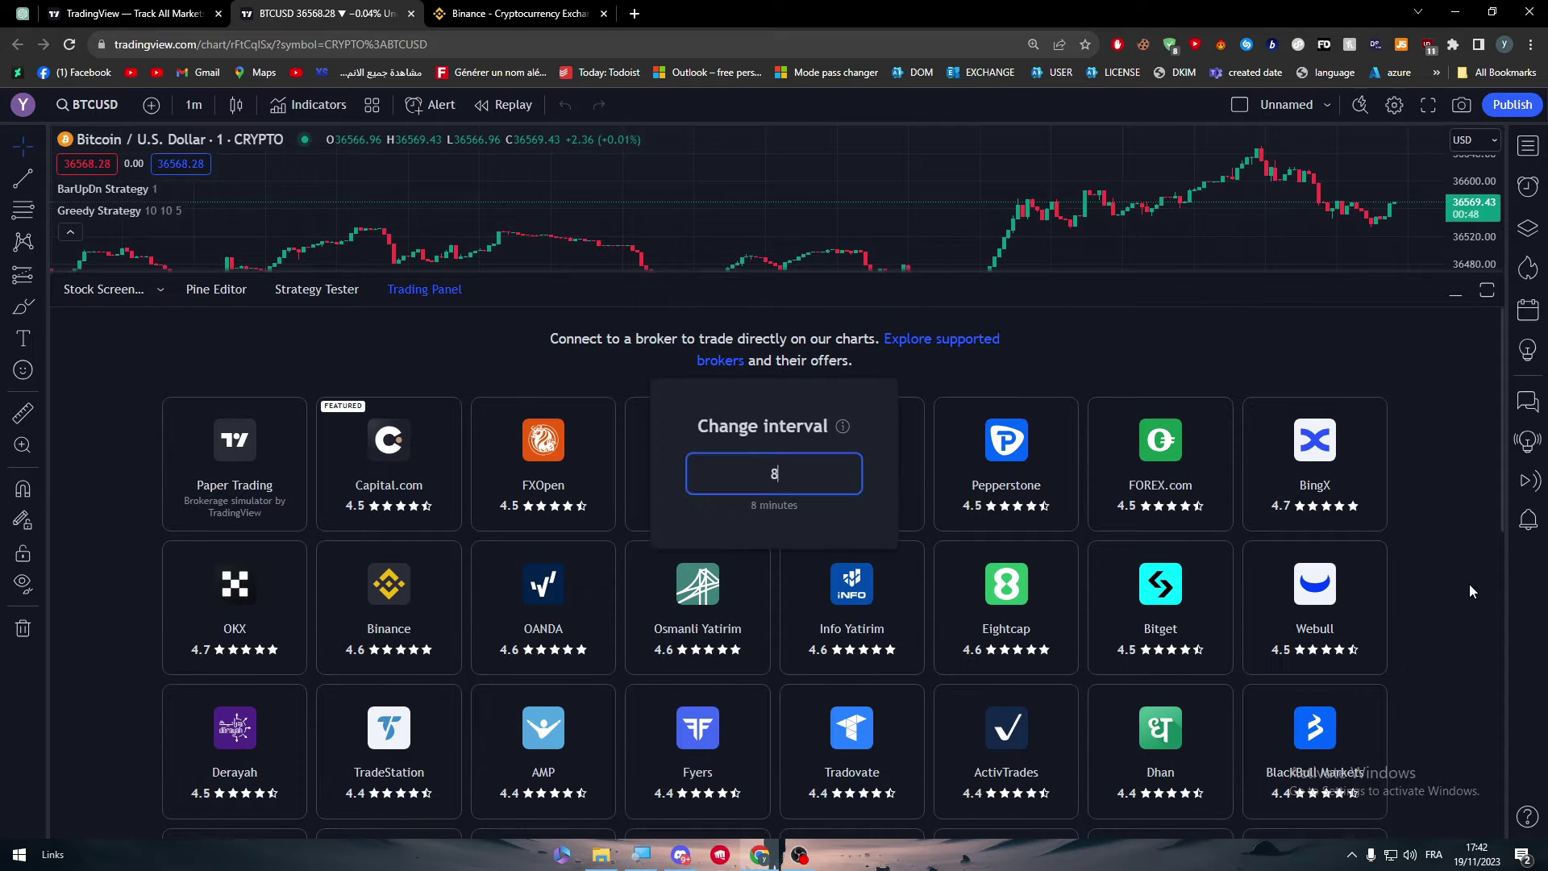
pyautogui.press('Escape')
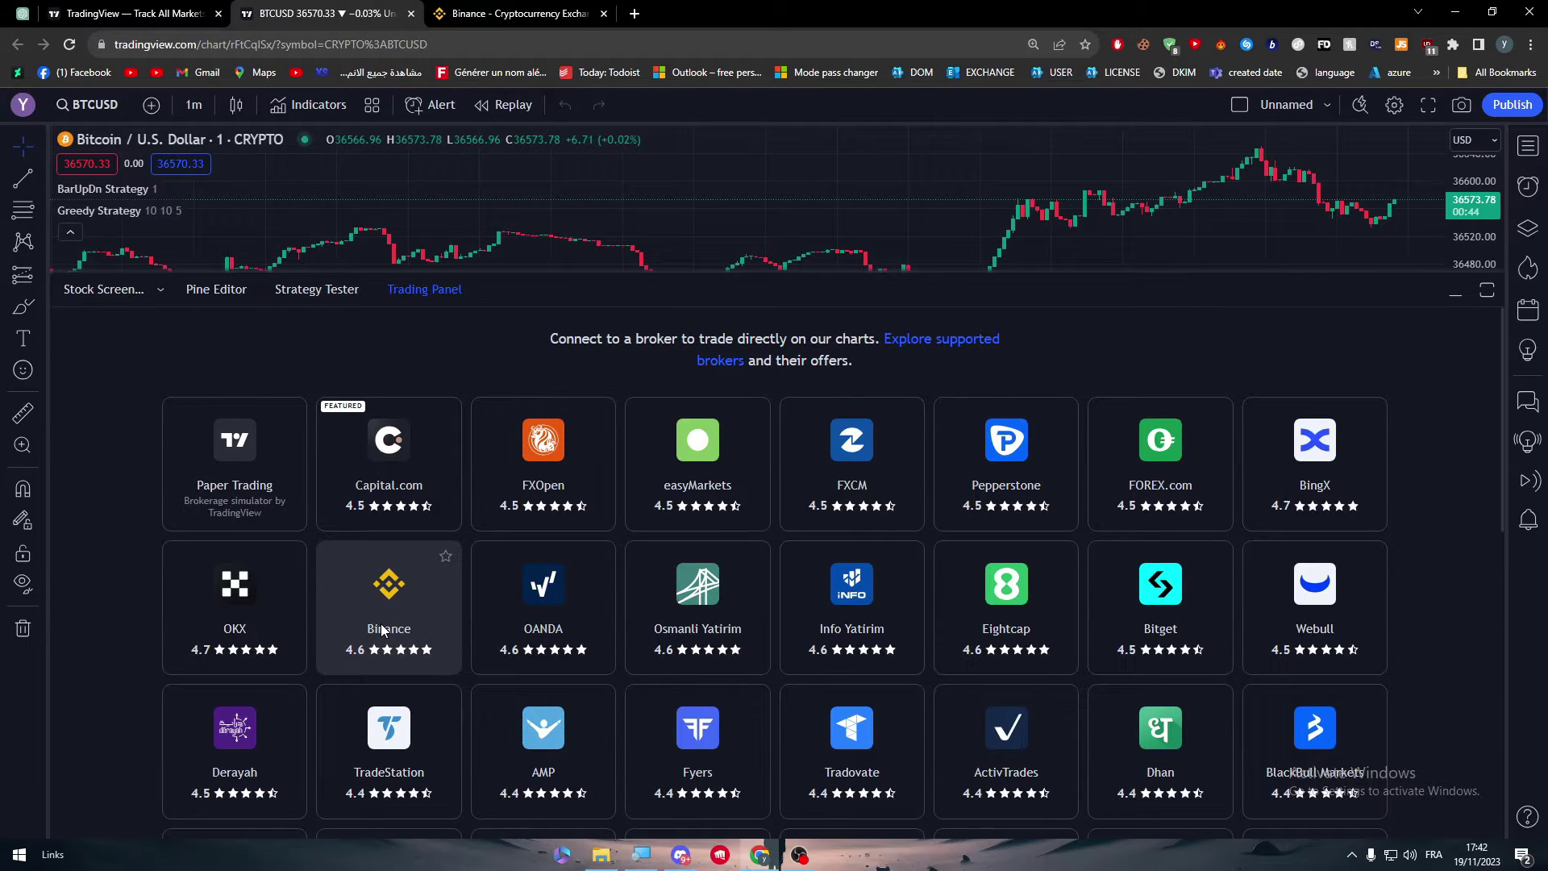
pyautogui.hotkey('ctrl', 'f')
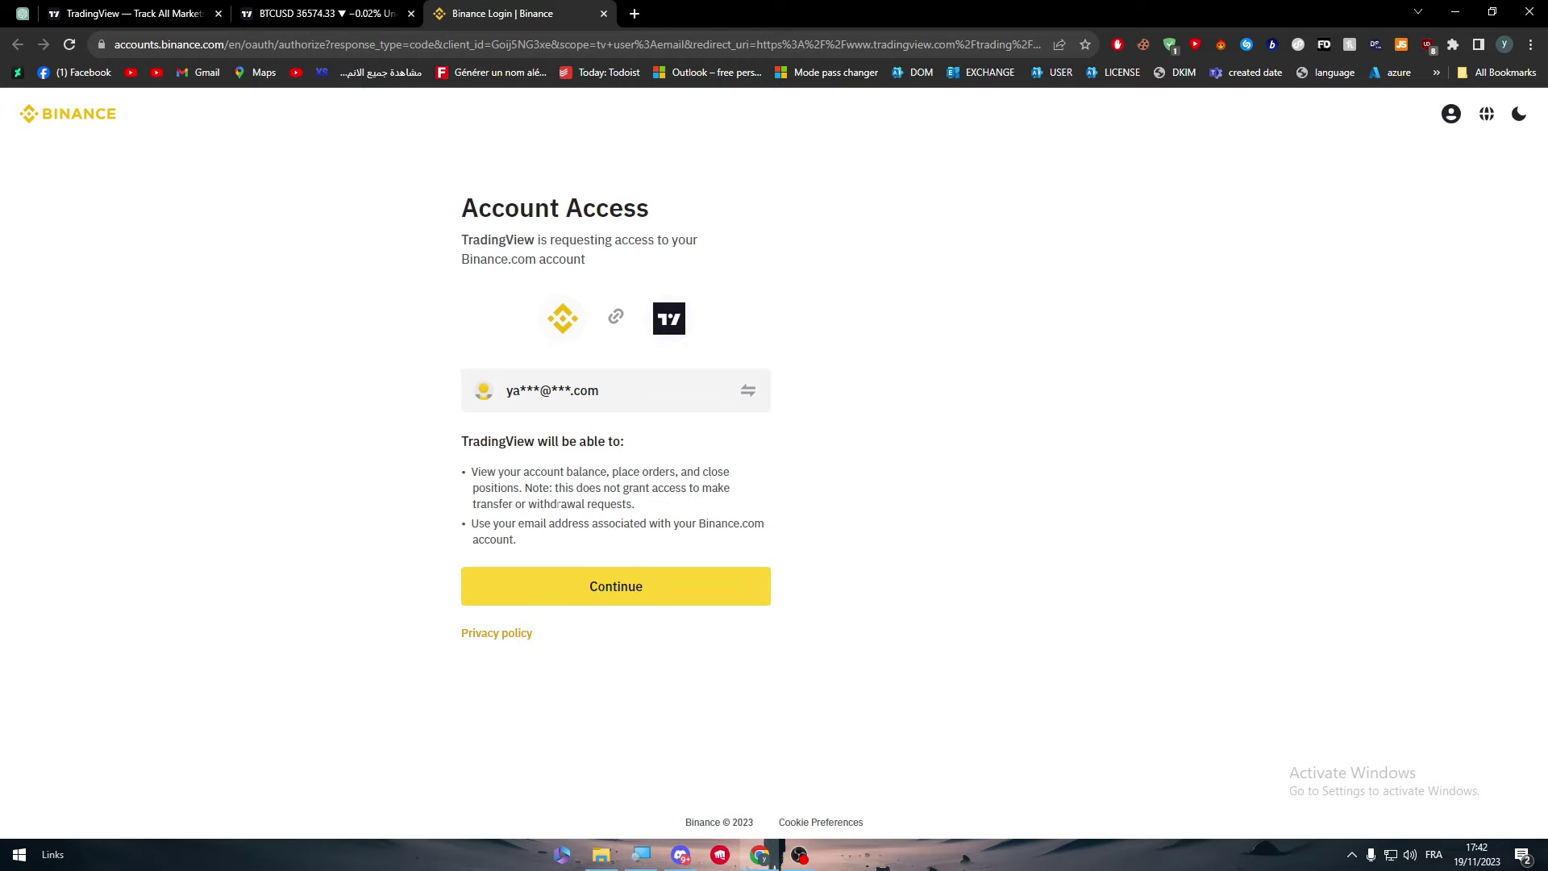
# - Authorize TradingView's access to the Binance account and close the page search box
pyautogui.click(617, 600)
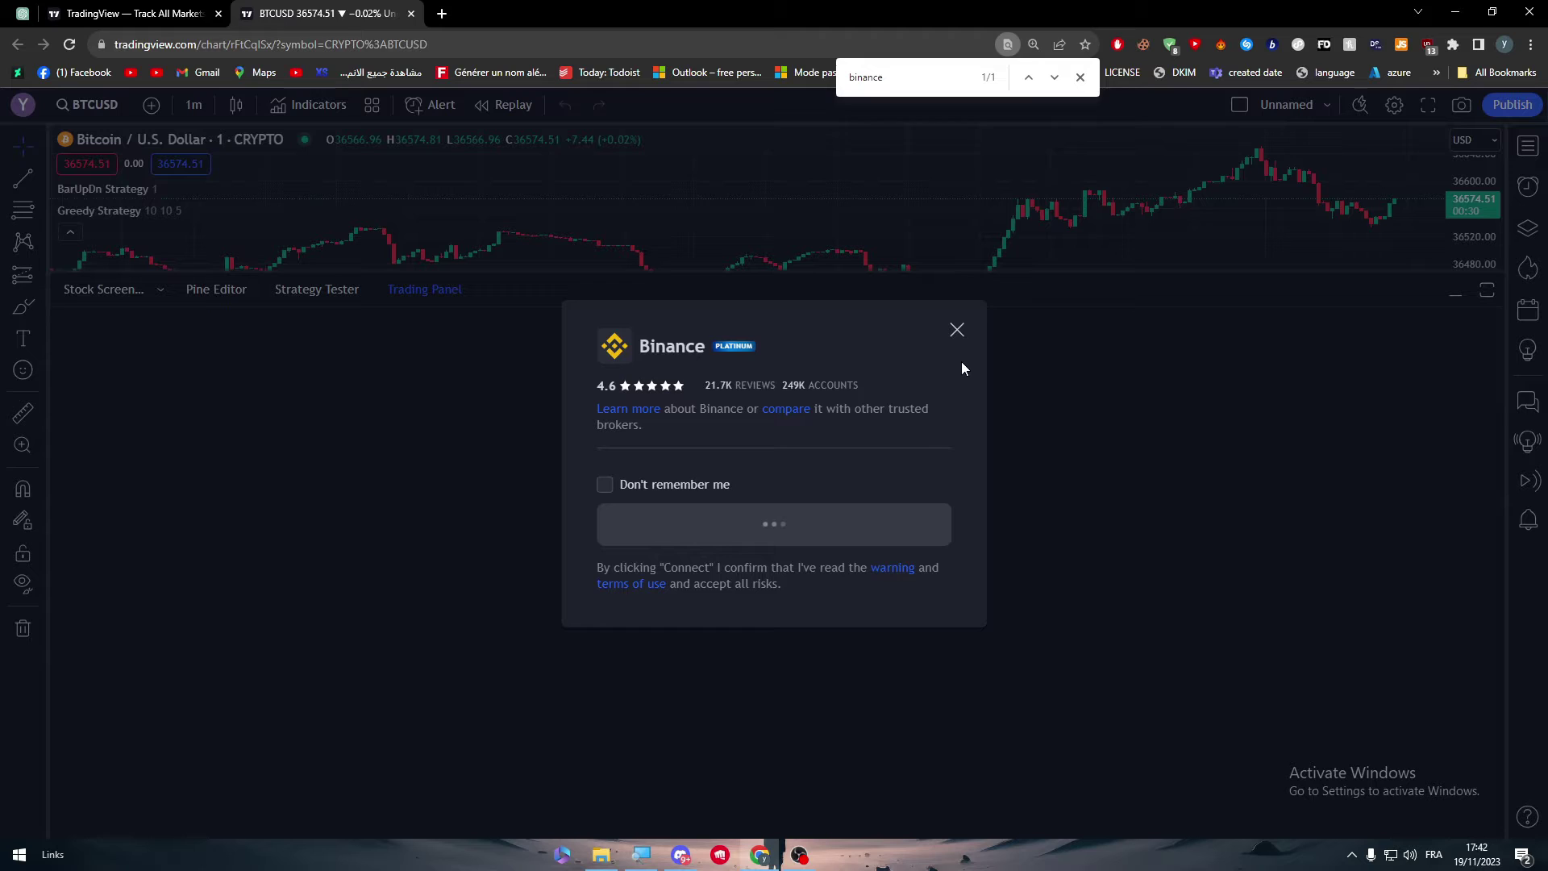
pyautogui.click(1082, 77)
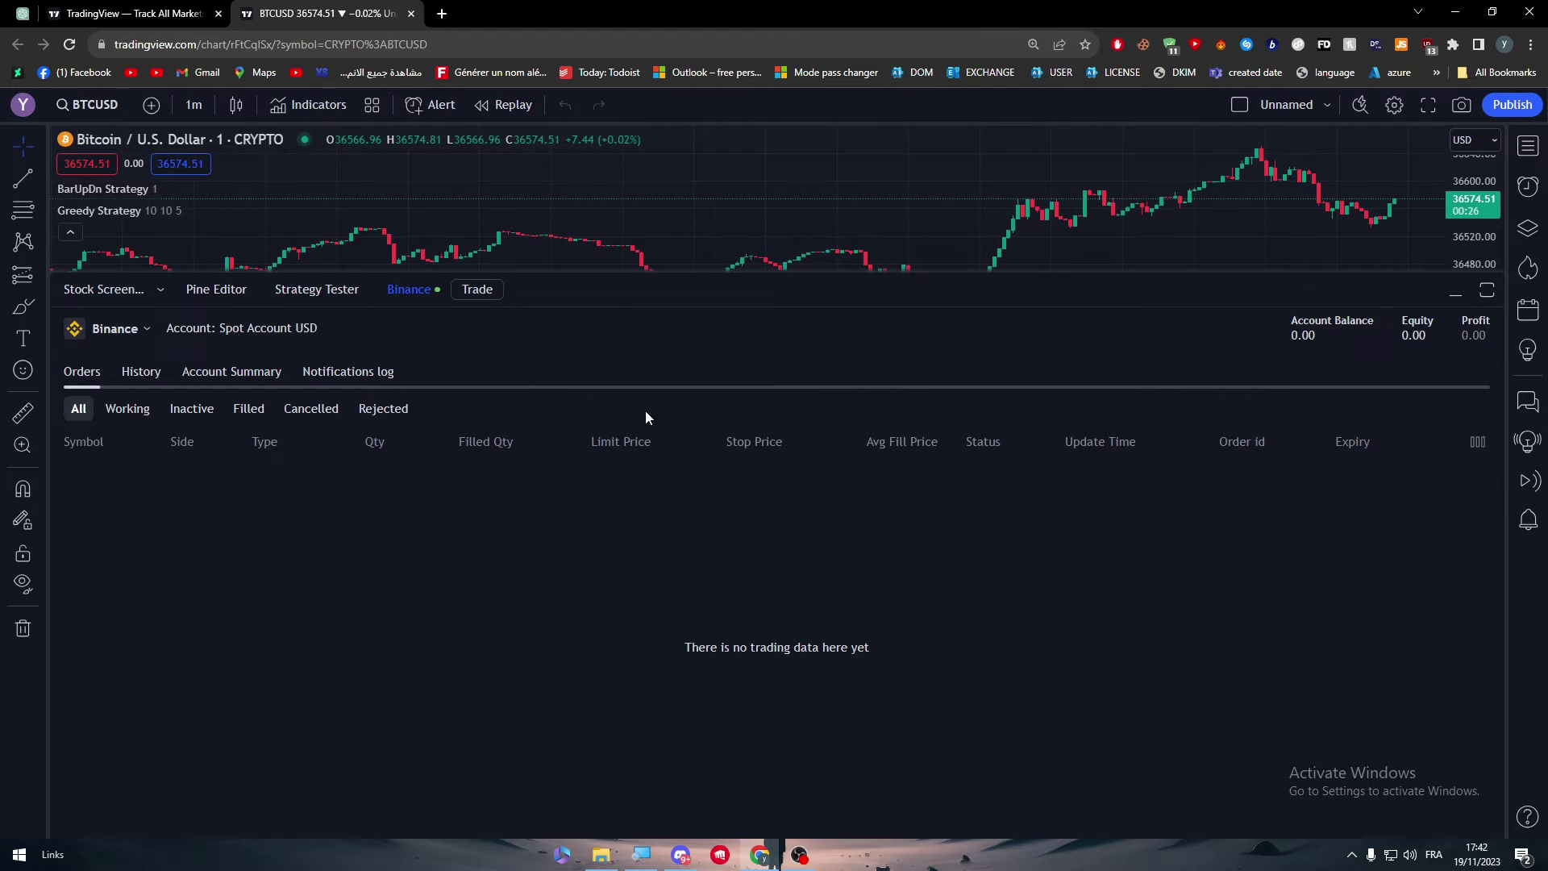
# - Look at the Binance account's Trading settings, then drag the panel divider down to enlarge the chart
pyautogui.click(135, 329)
pyautogui.click(135, 330)
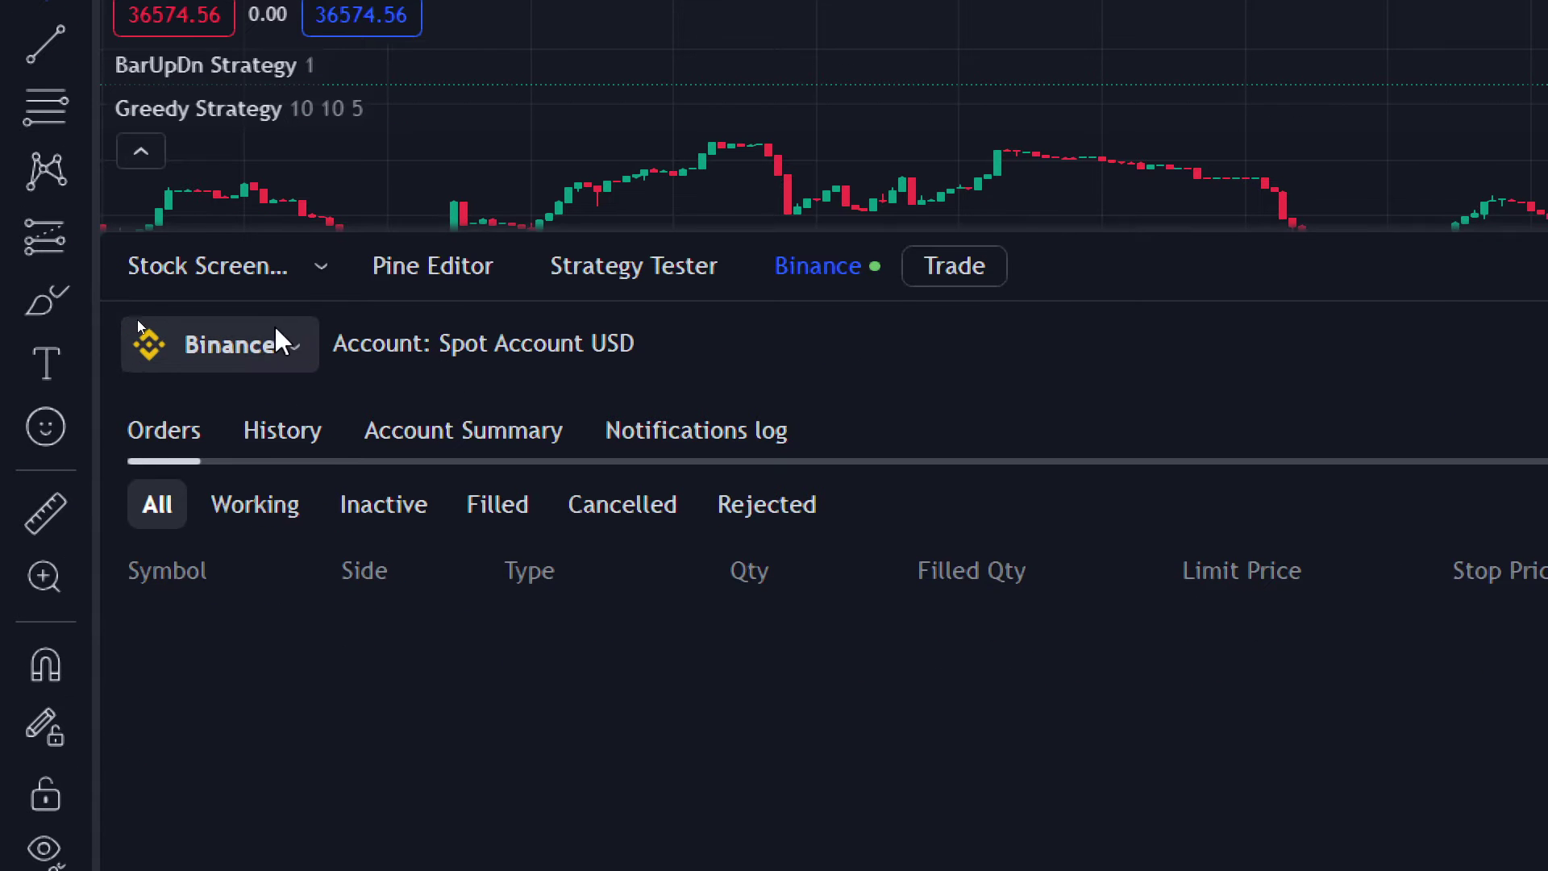
pyautogui.click(275, 331)
pyautogui.click(207, 418)
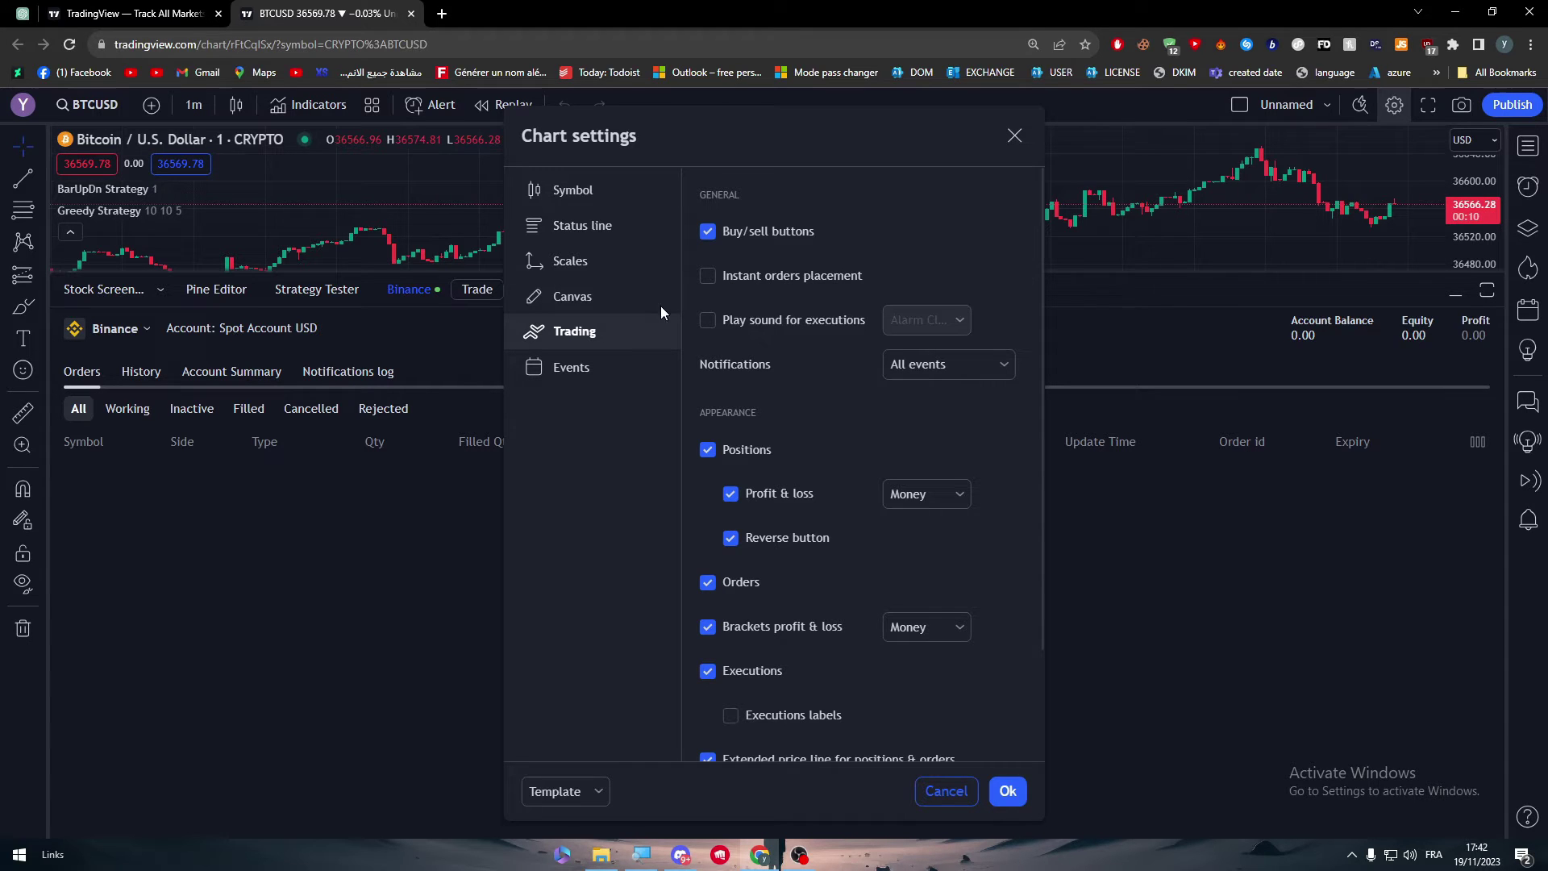
pyautogui.click(1013, 136)
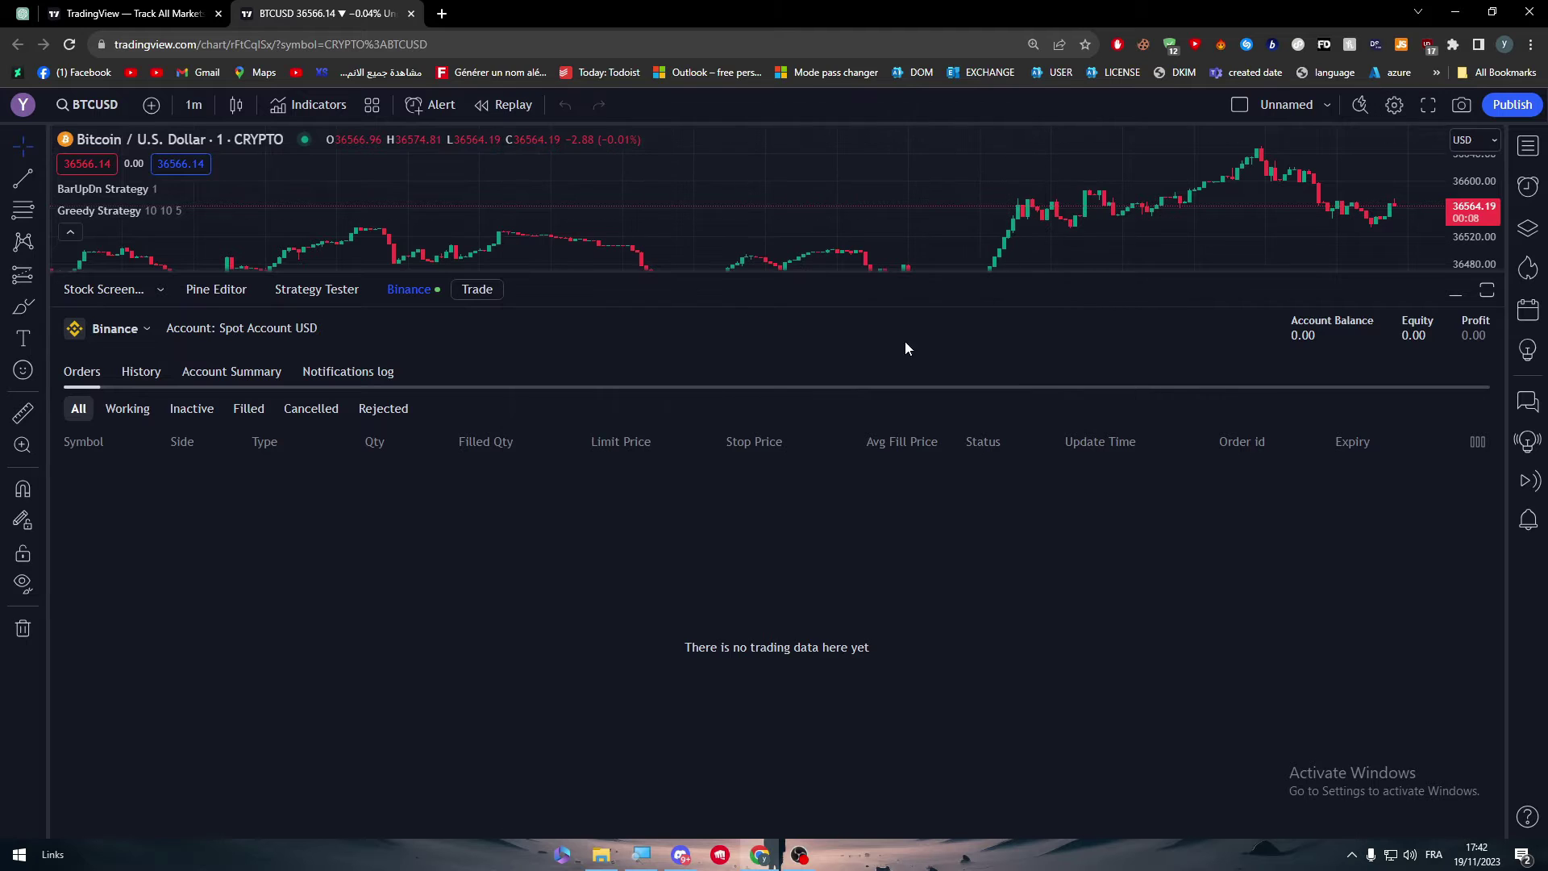
pyautogui.moveTo(591, 275); pyautogui.dragTo(452, 603)
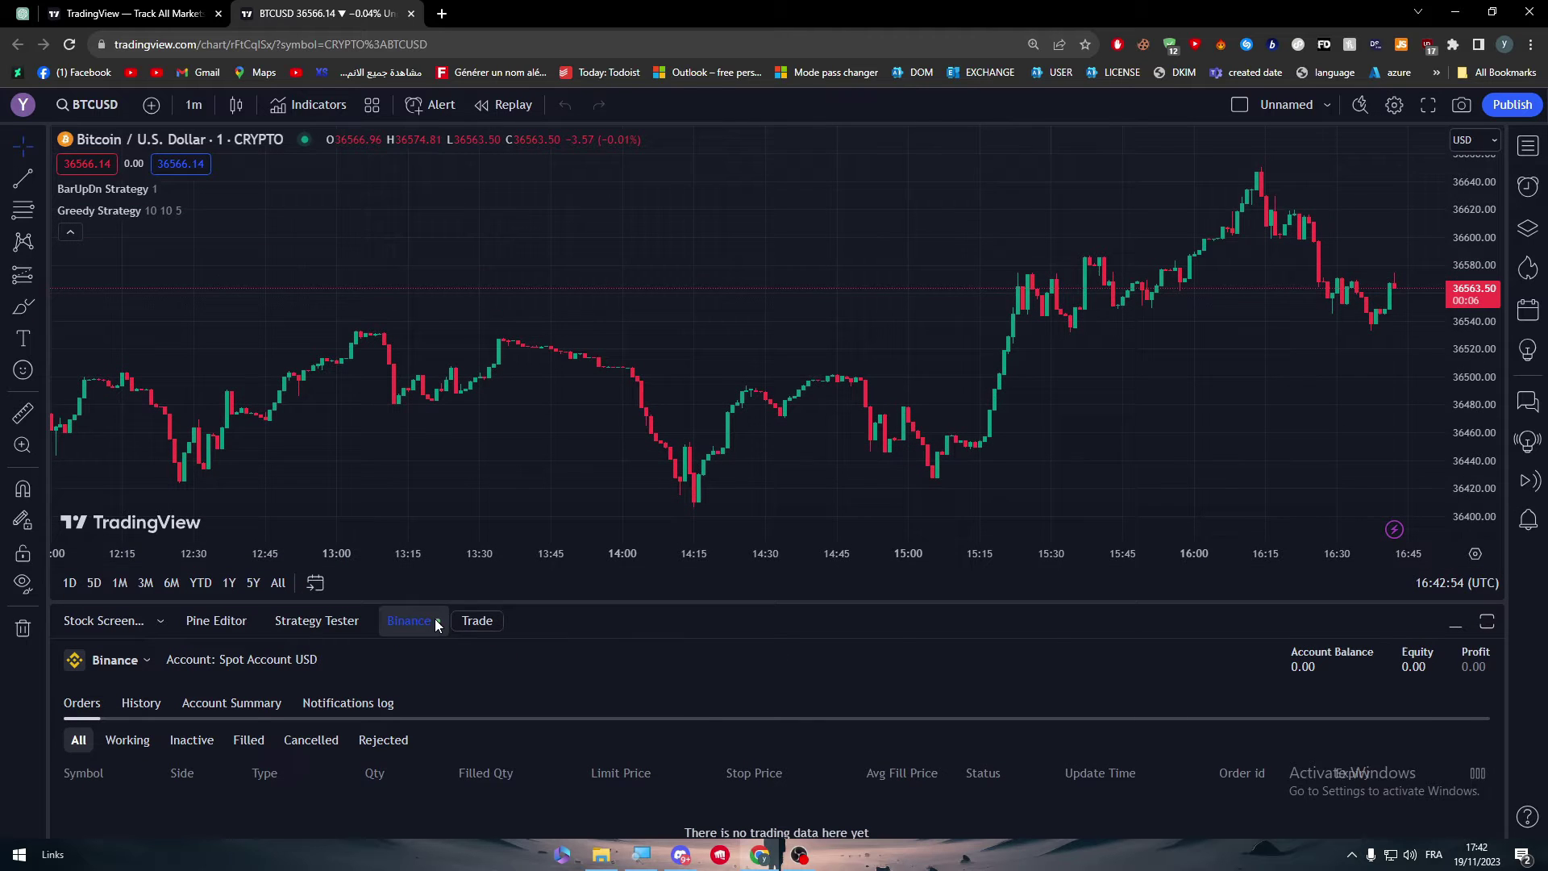
# - Try a one-unit Buy Mkt order on the BTCUSD DOM ladder and dismiss the non-tradable message
pyautogui.click(477, 621)
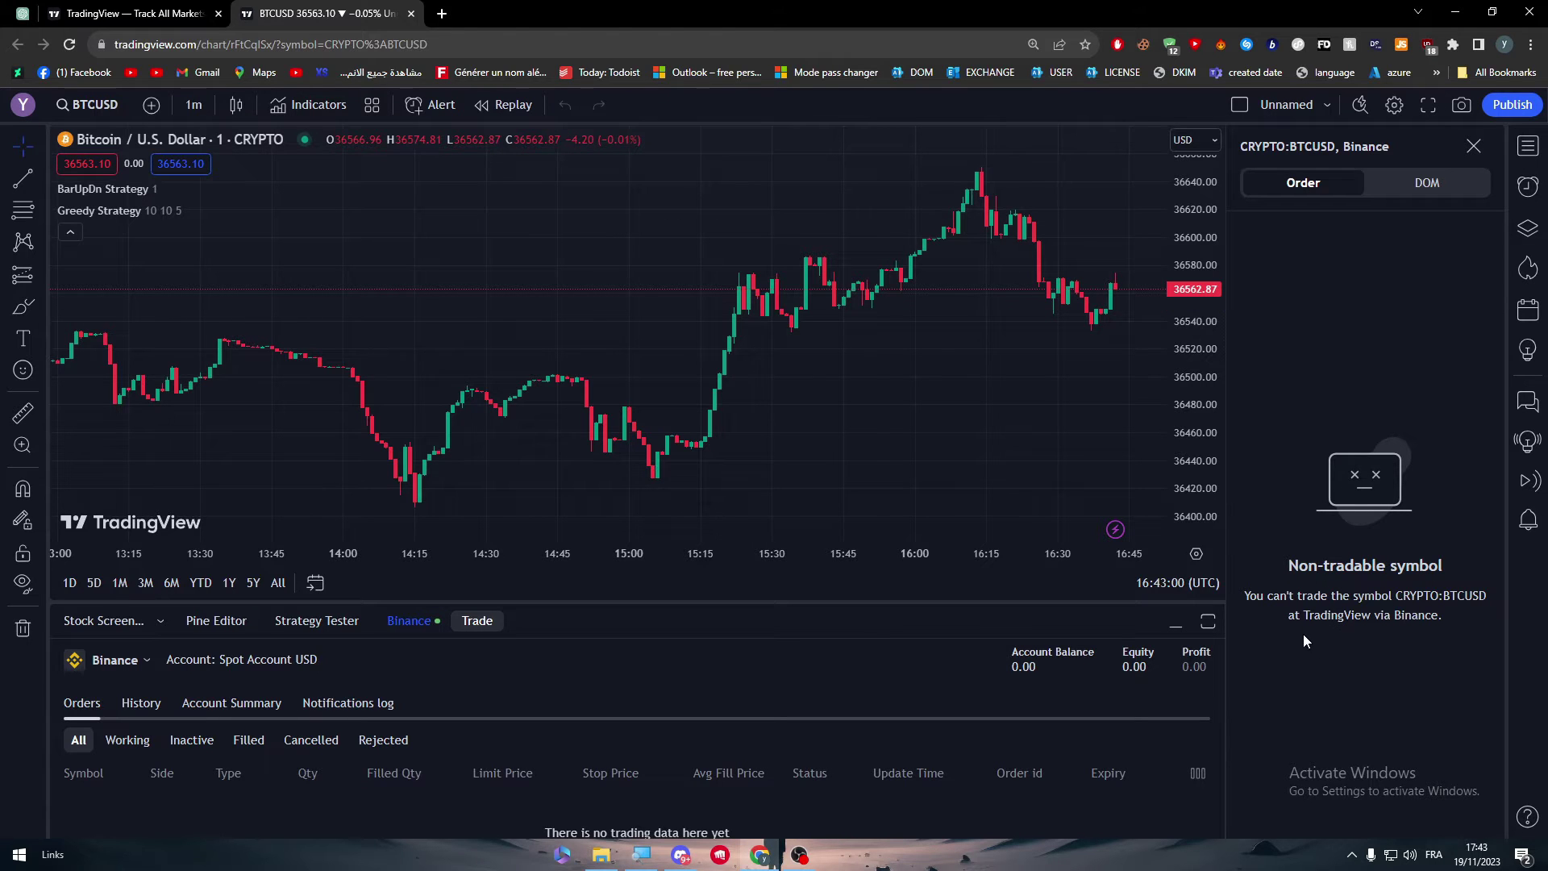
pyautogui.click(1425, 182)
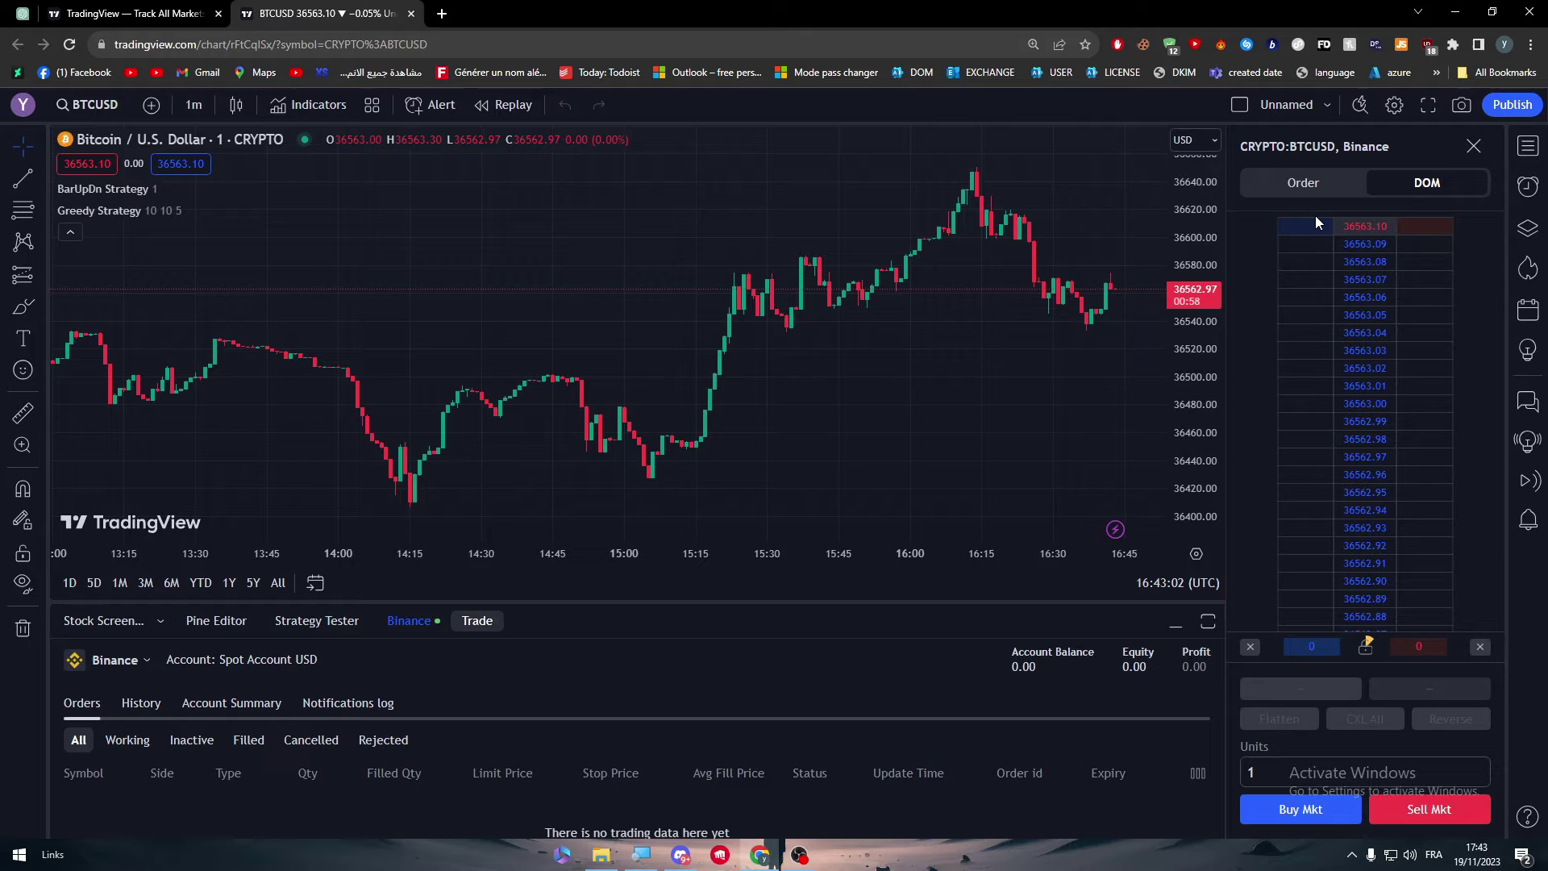
pyautogui.click(1308, 813)
pyautogui.click(961, 364)
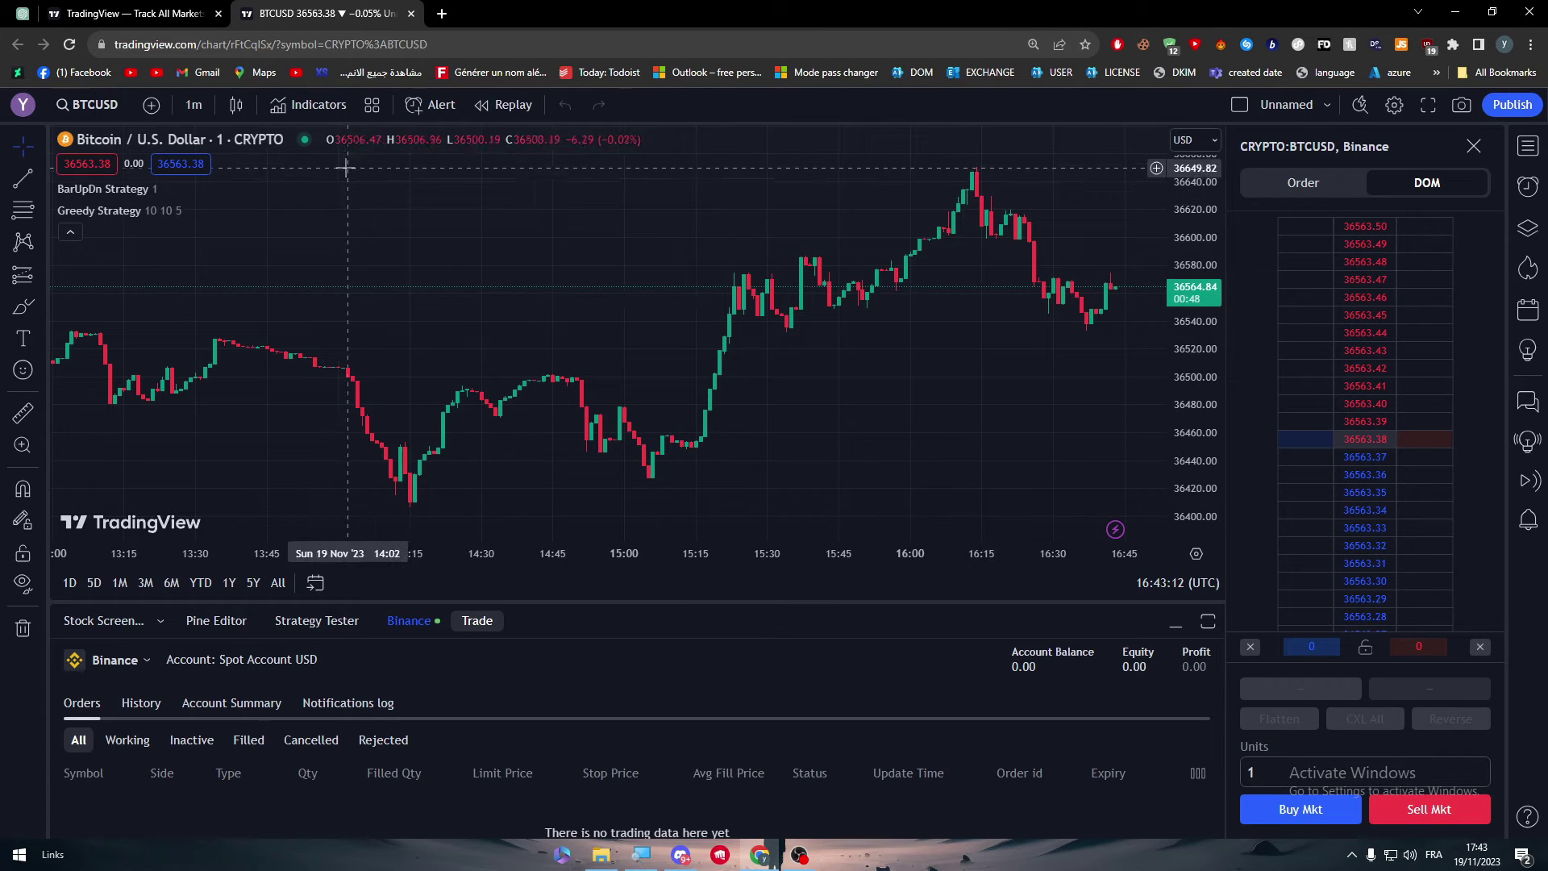
# - Close a stray new tab and the order panel, then pan the BTCUSD chart
pyautogui.click(442, 14)
pyautogui.hotkey('ctrl', 'shift', 'Tab')
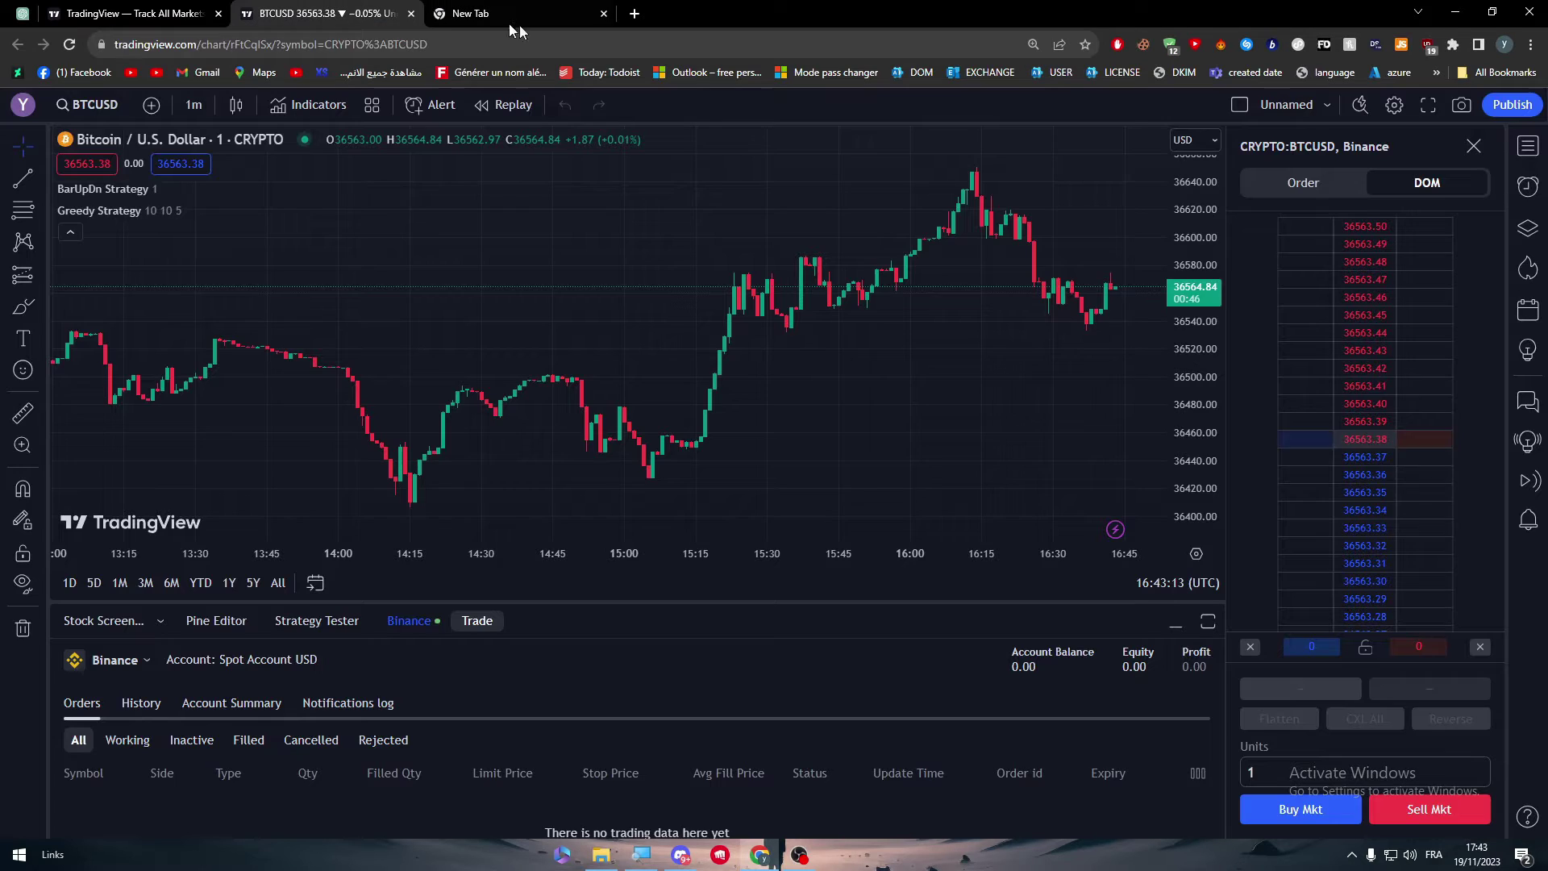
pyautogui.click(603, 13)
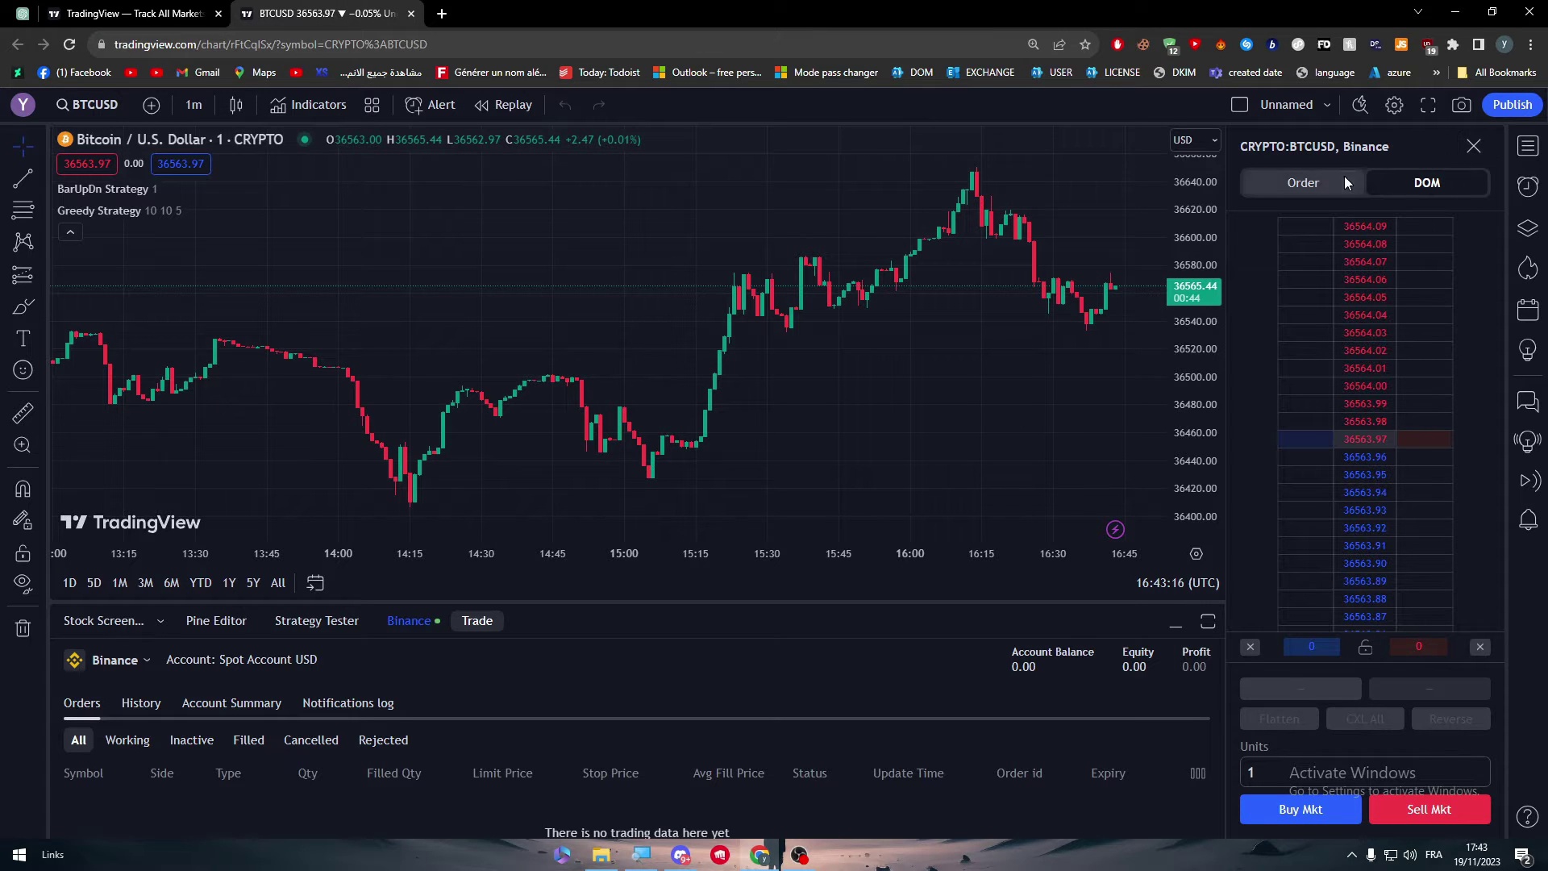
pyautogui.click(1475, 147)
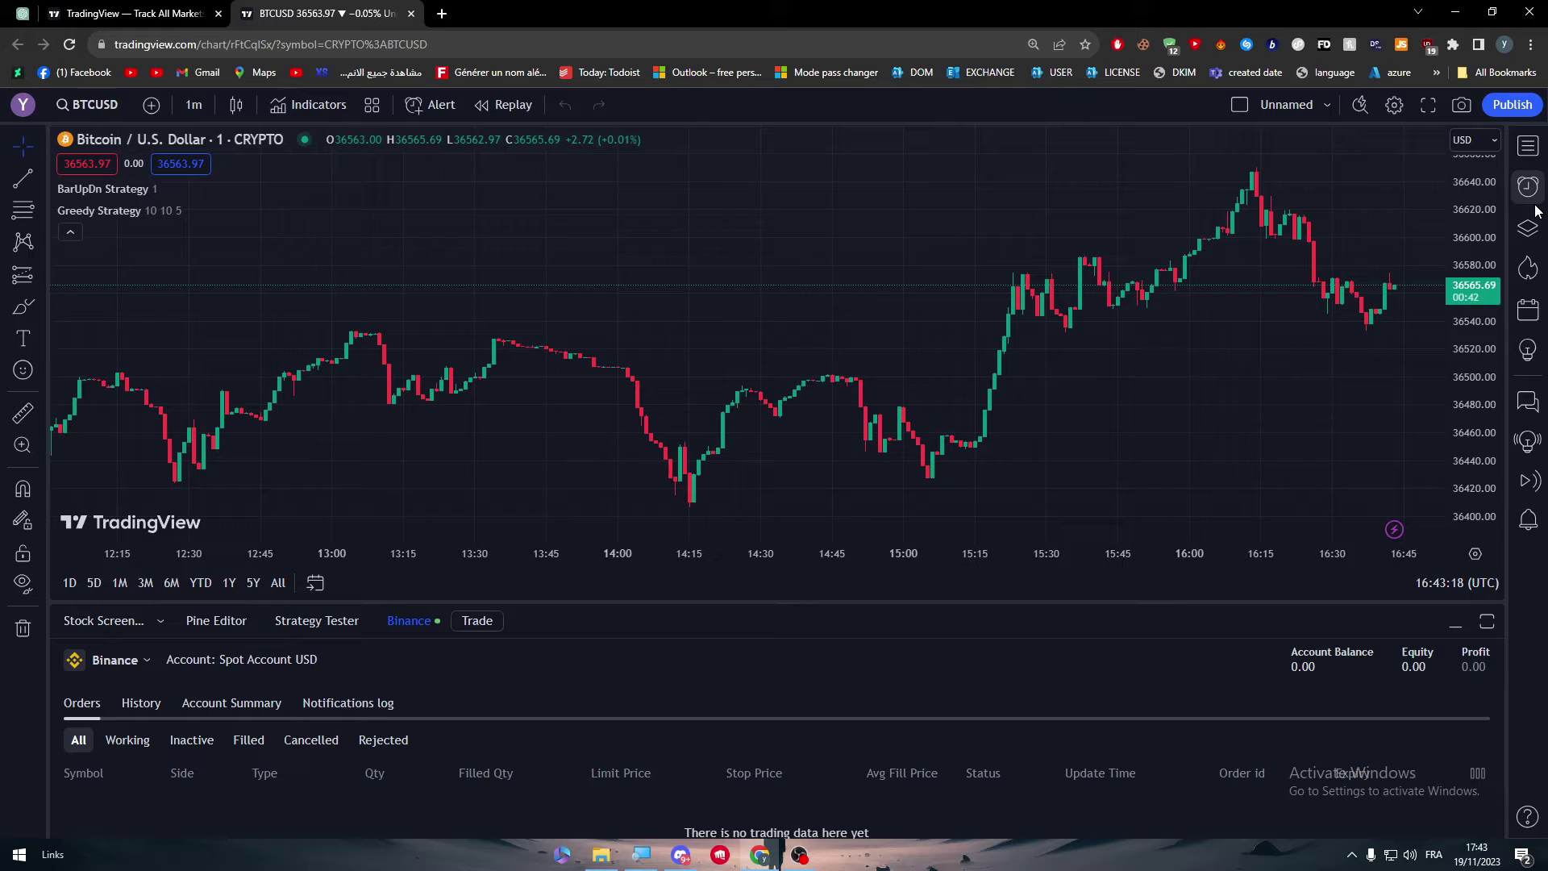
pyautogui.moveTo(586, 403); pyautogui.dragTo(419, 379)
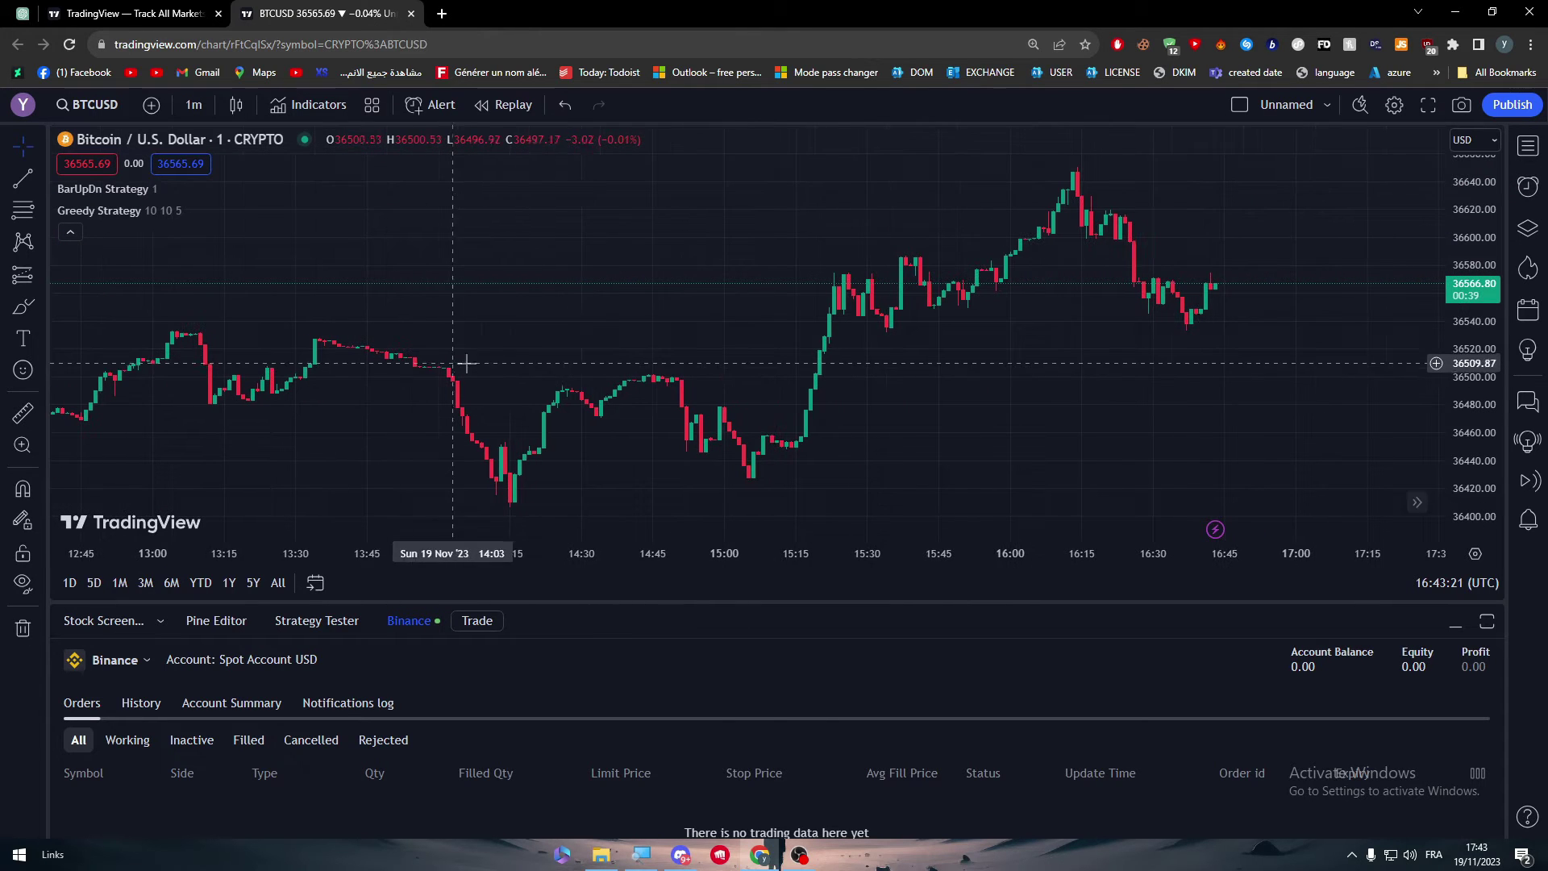
# - In a new tab, search Google for 'bianance' and open Binance's Bitcoin price page
pyautogui.click(442, 14)
pyautogui.write('bia')
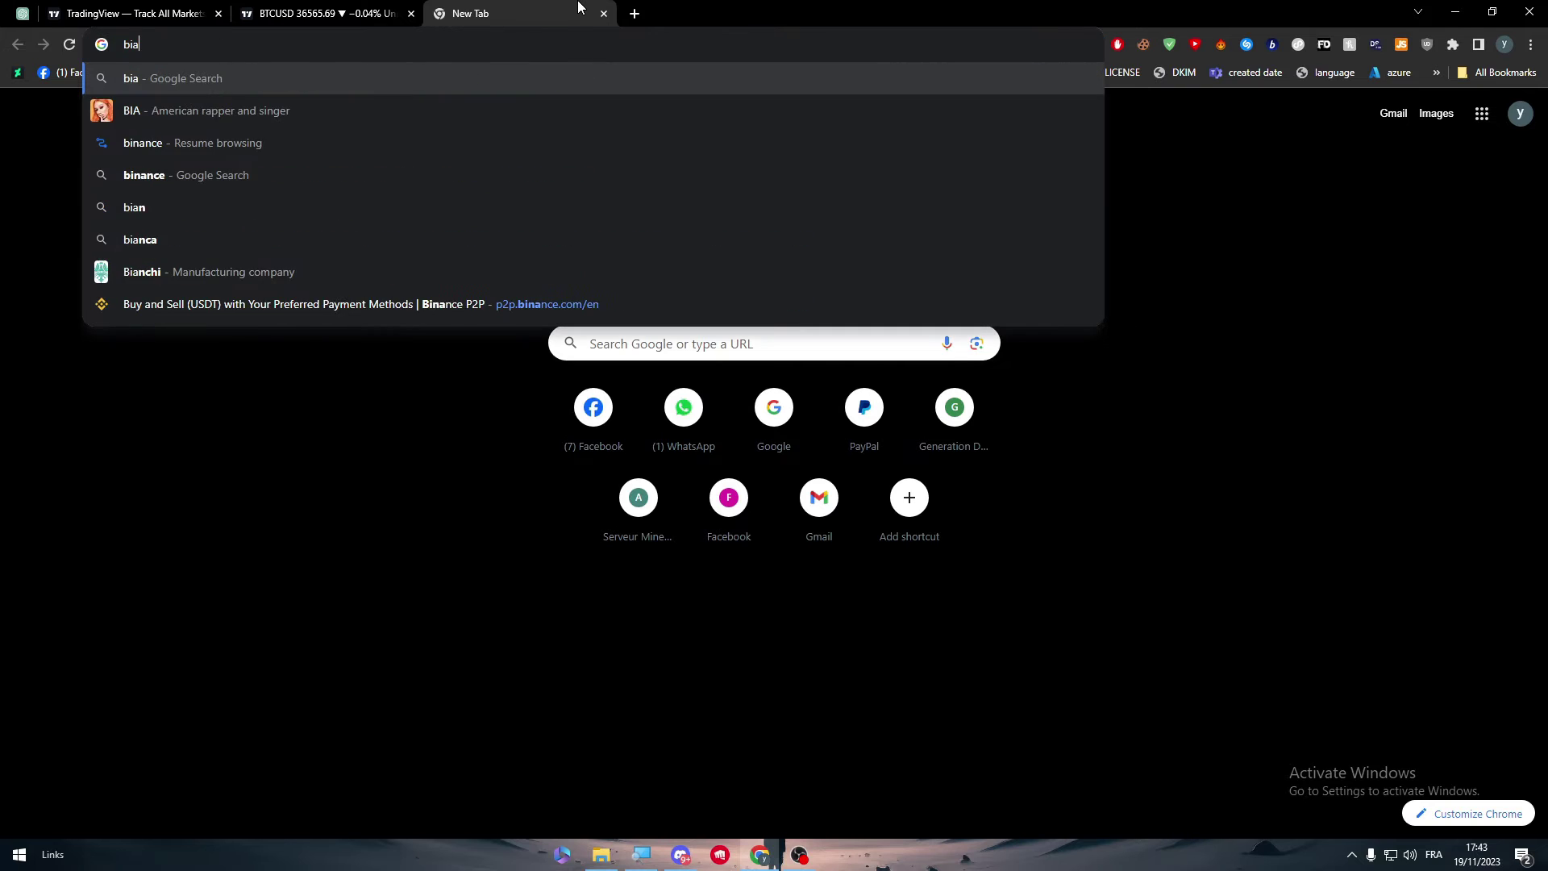
pyautogui.write('nance')
pyautogui.press('Return')
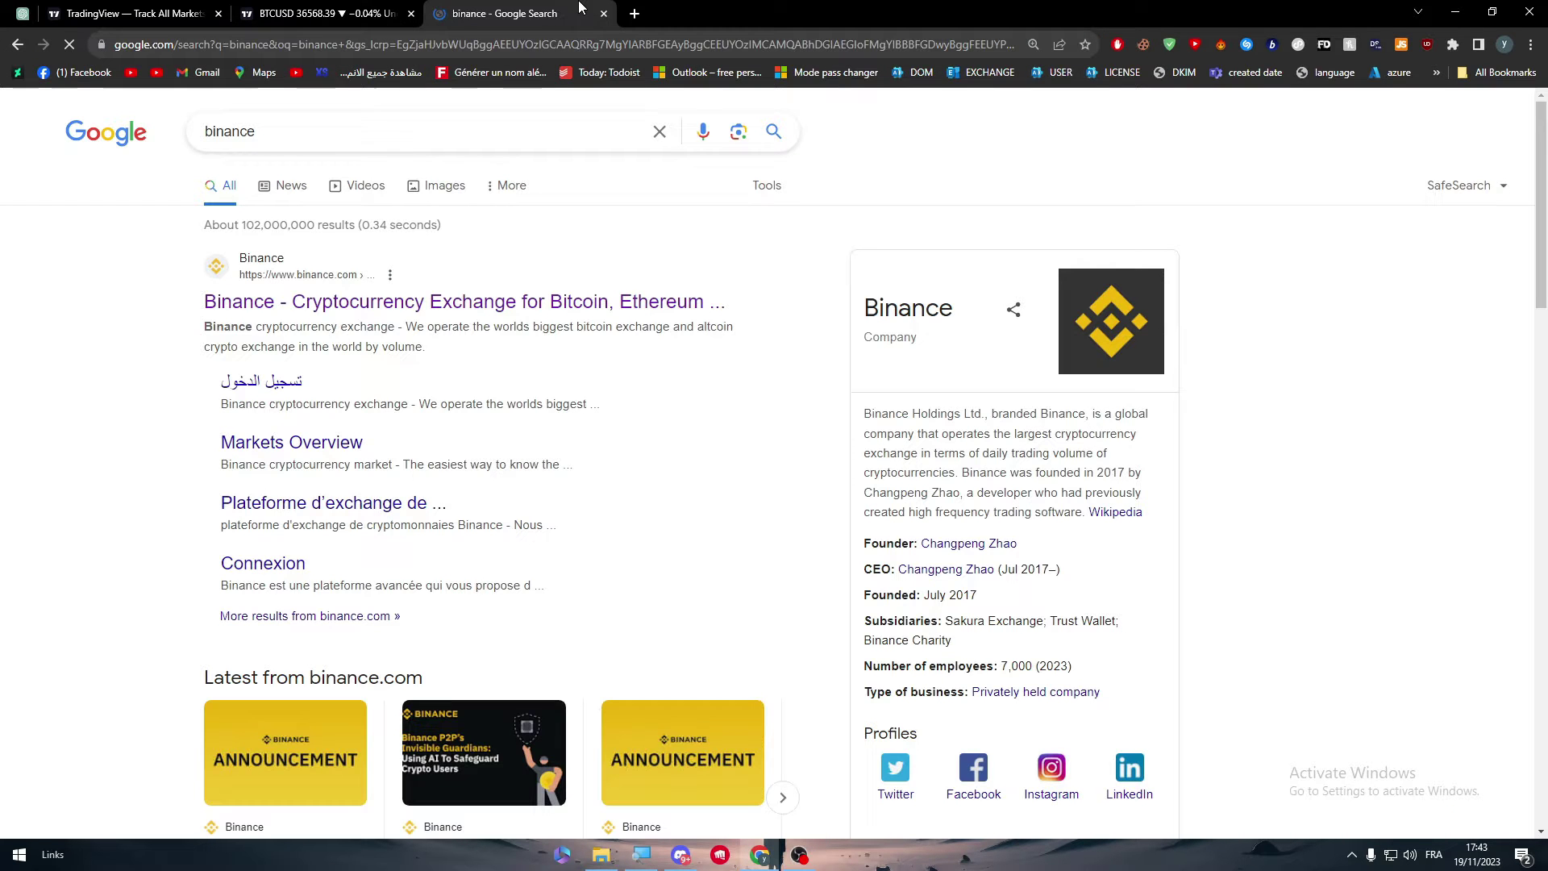
pyautogui.click(243, 303)
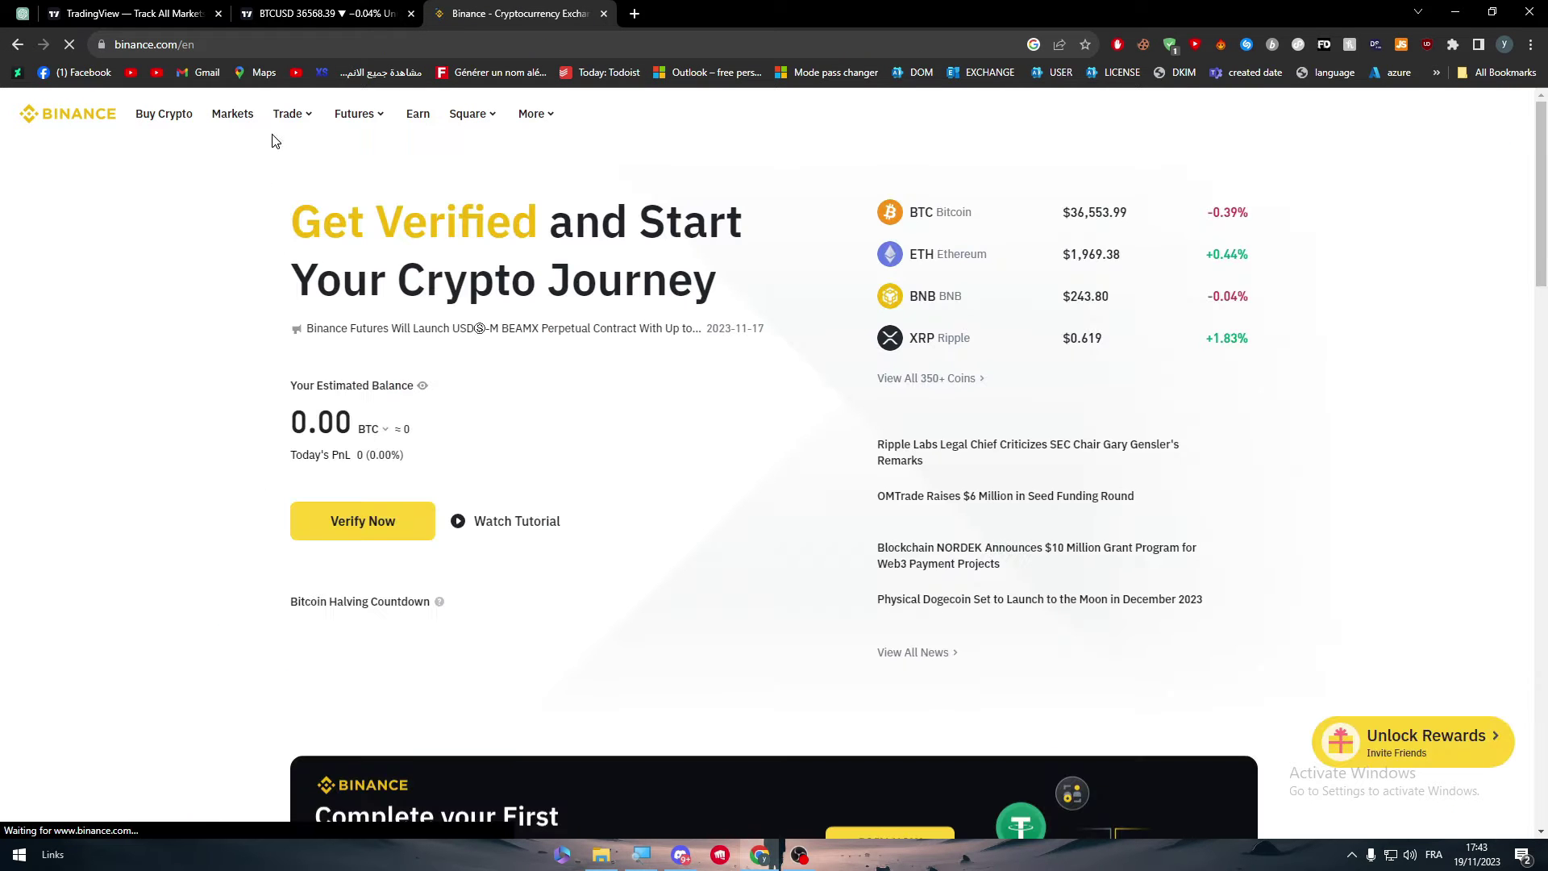
pyautogui.click(1147, 234)
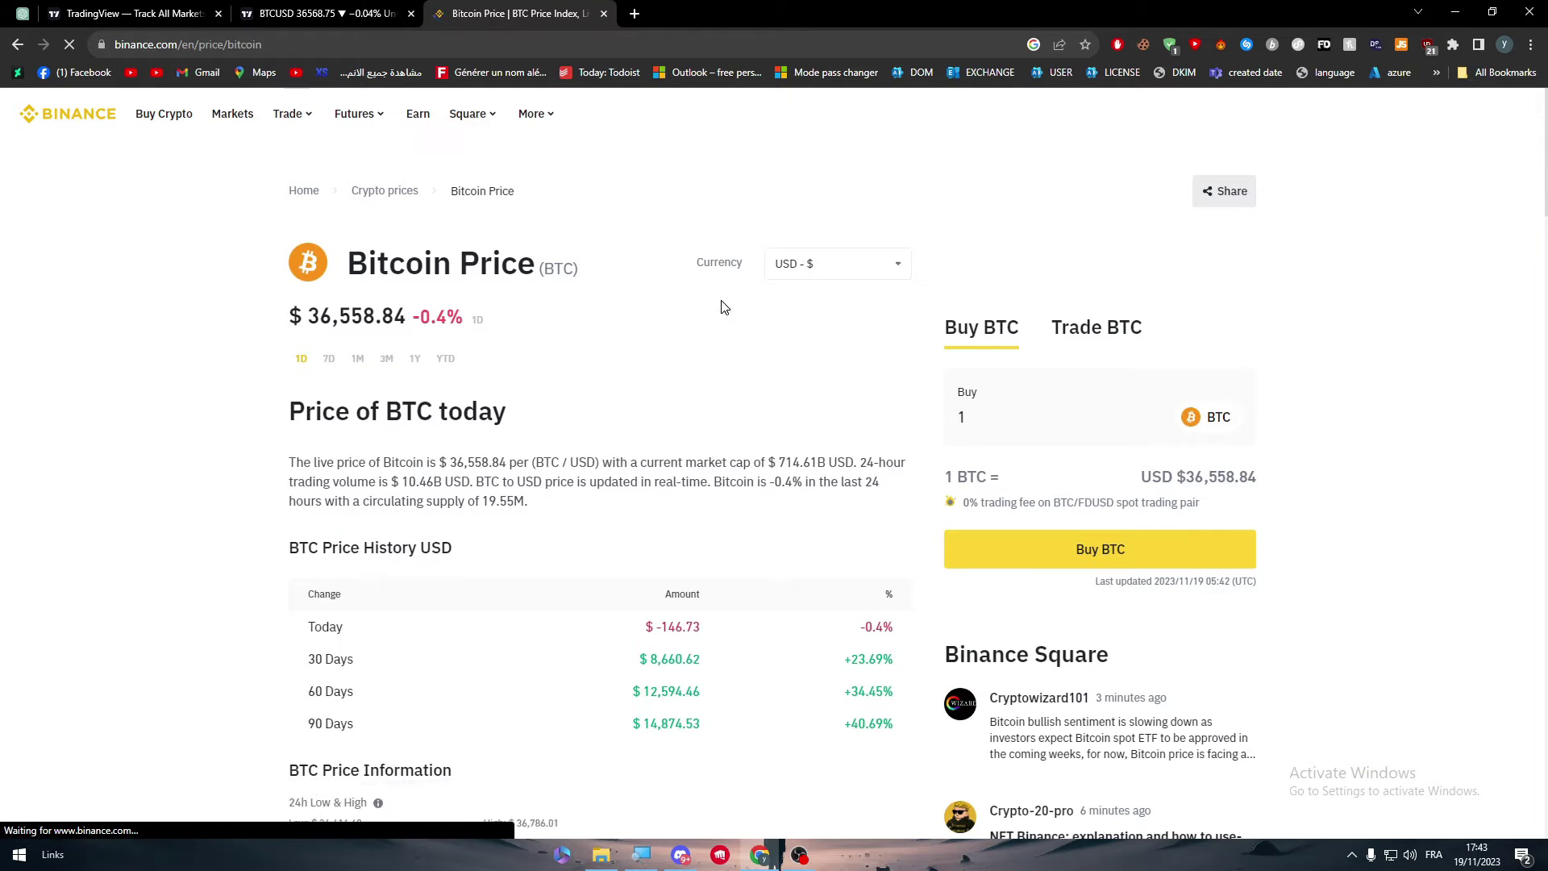
# - Dismiss the Spot welcome popups and expand the BTC/USDT chart to fill the page
pyautogui.moveTo(281, 127)
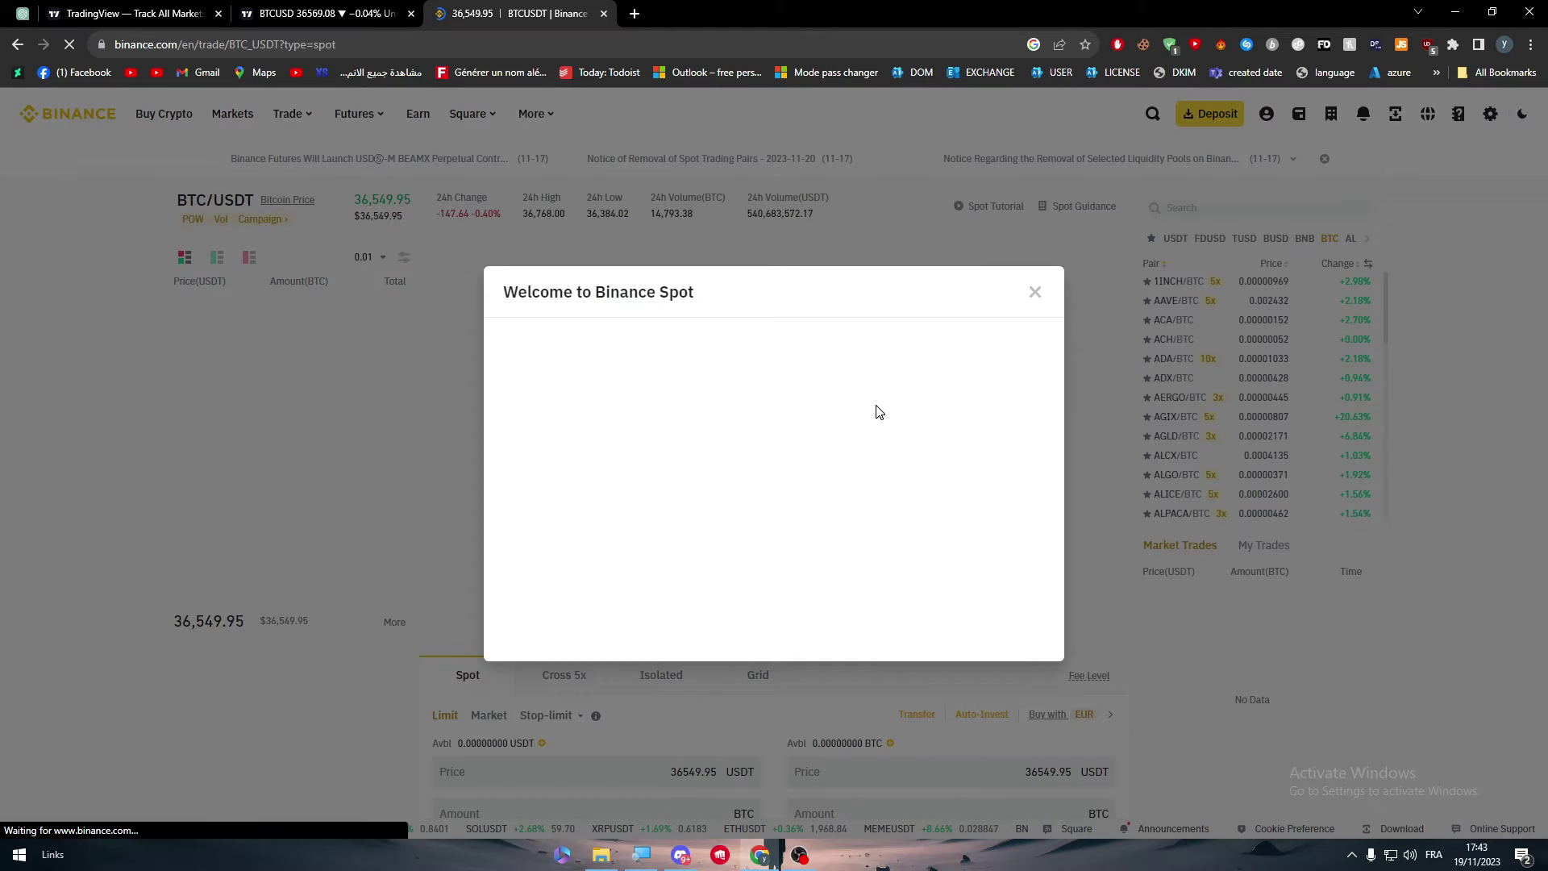
pyautogui.click(1035, 291)
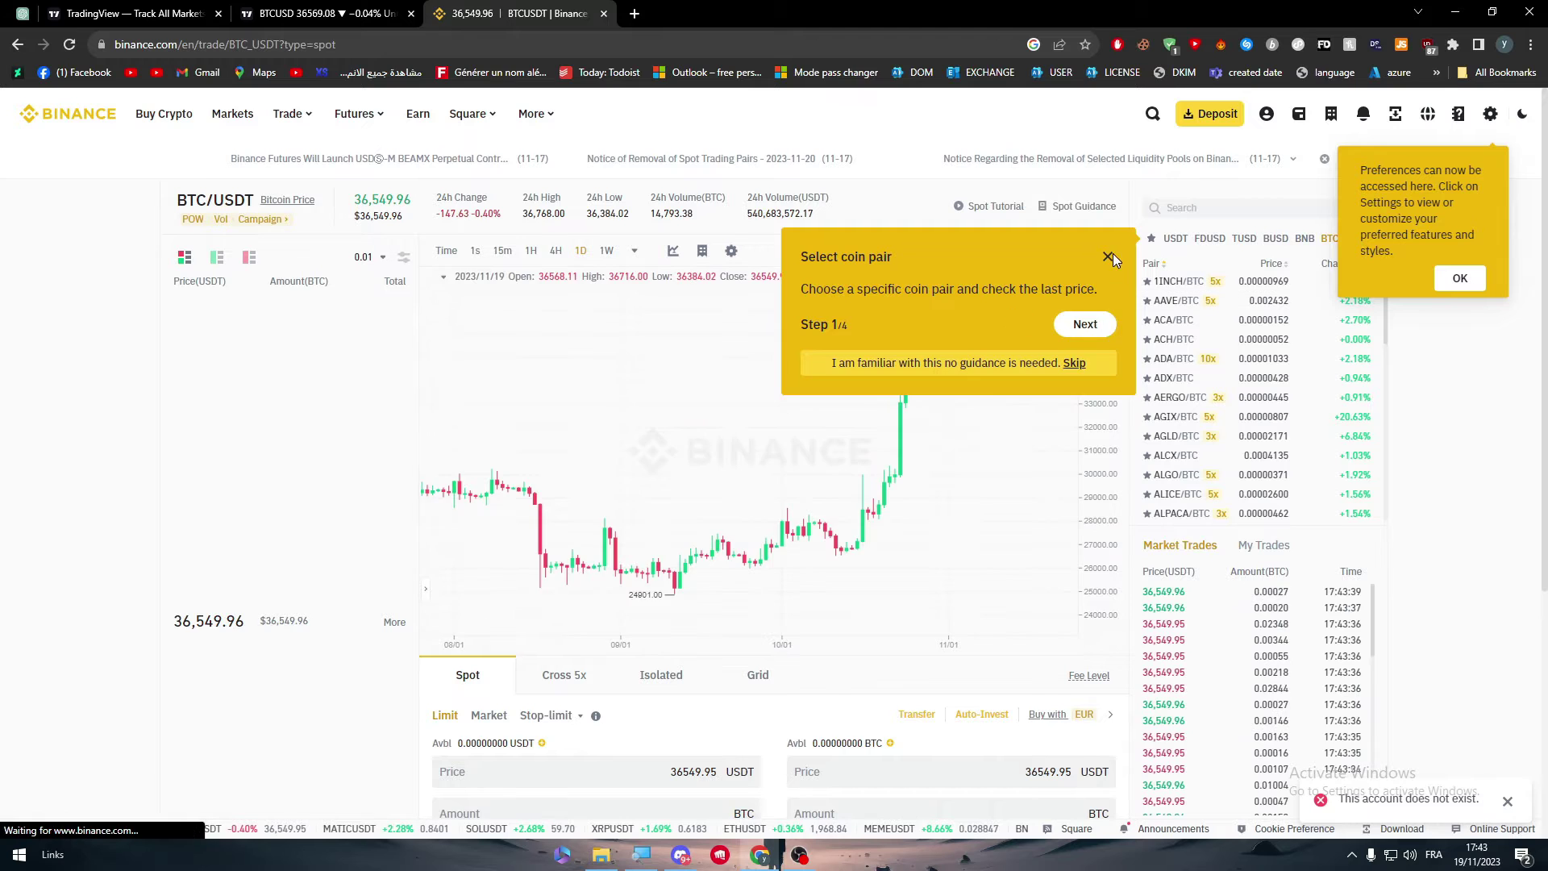
pyautogui.click(1107, 252)
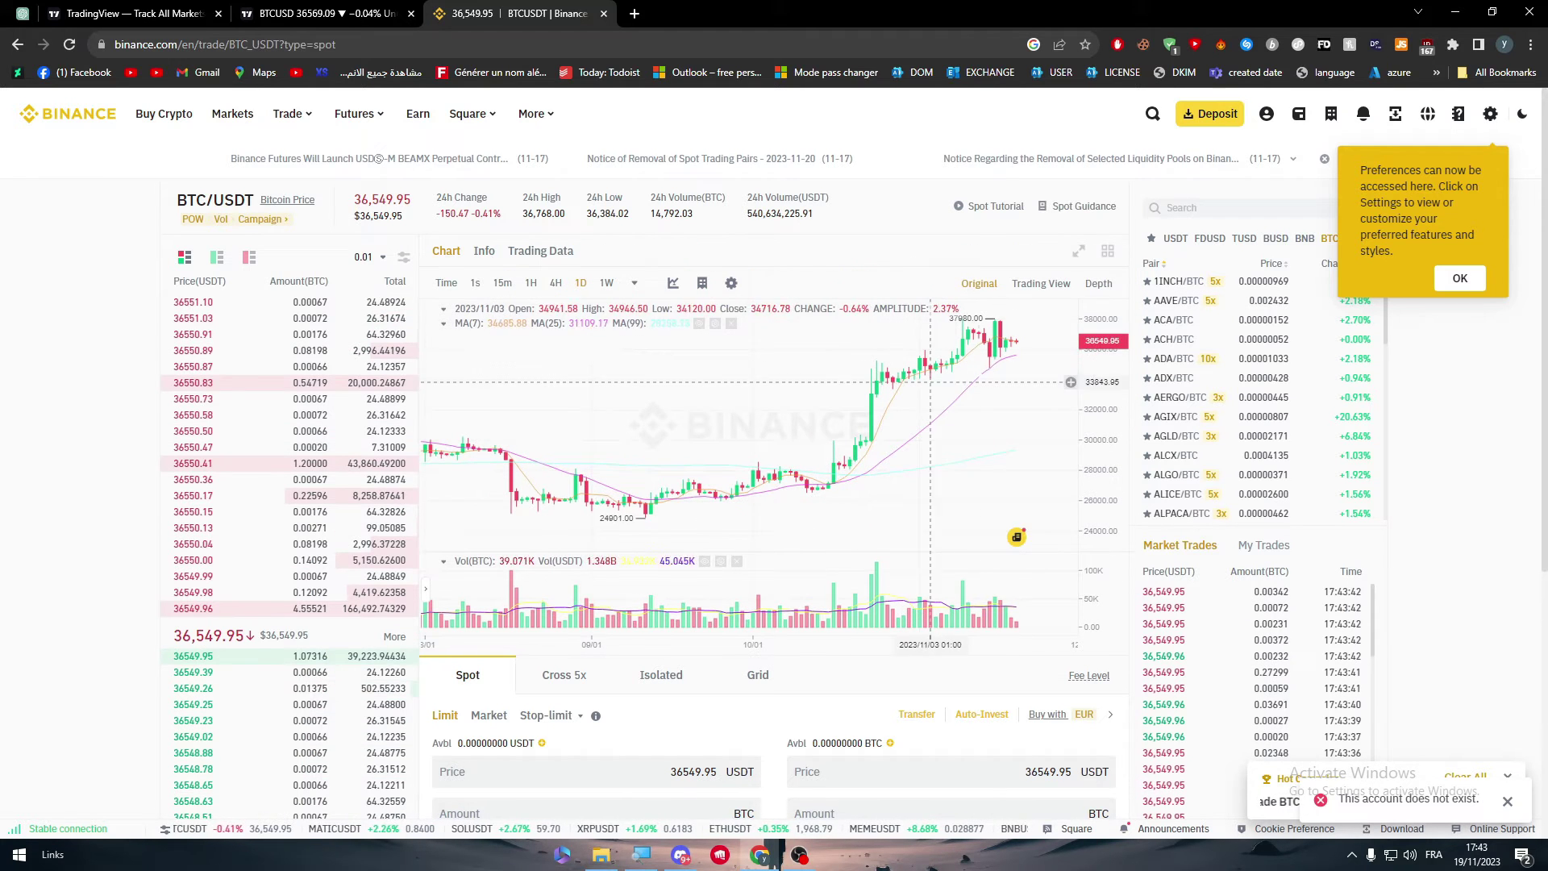
pyautogui.click(1079, 253)
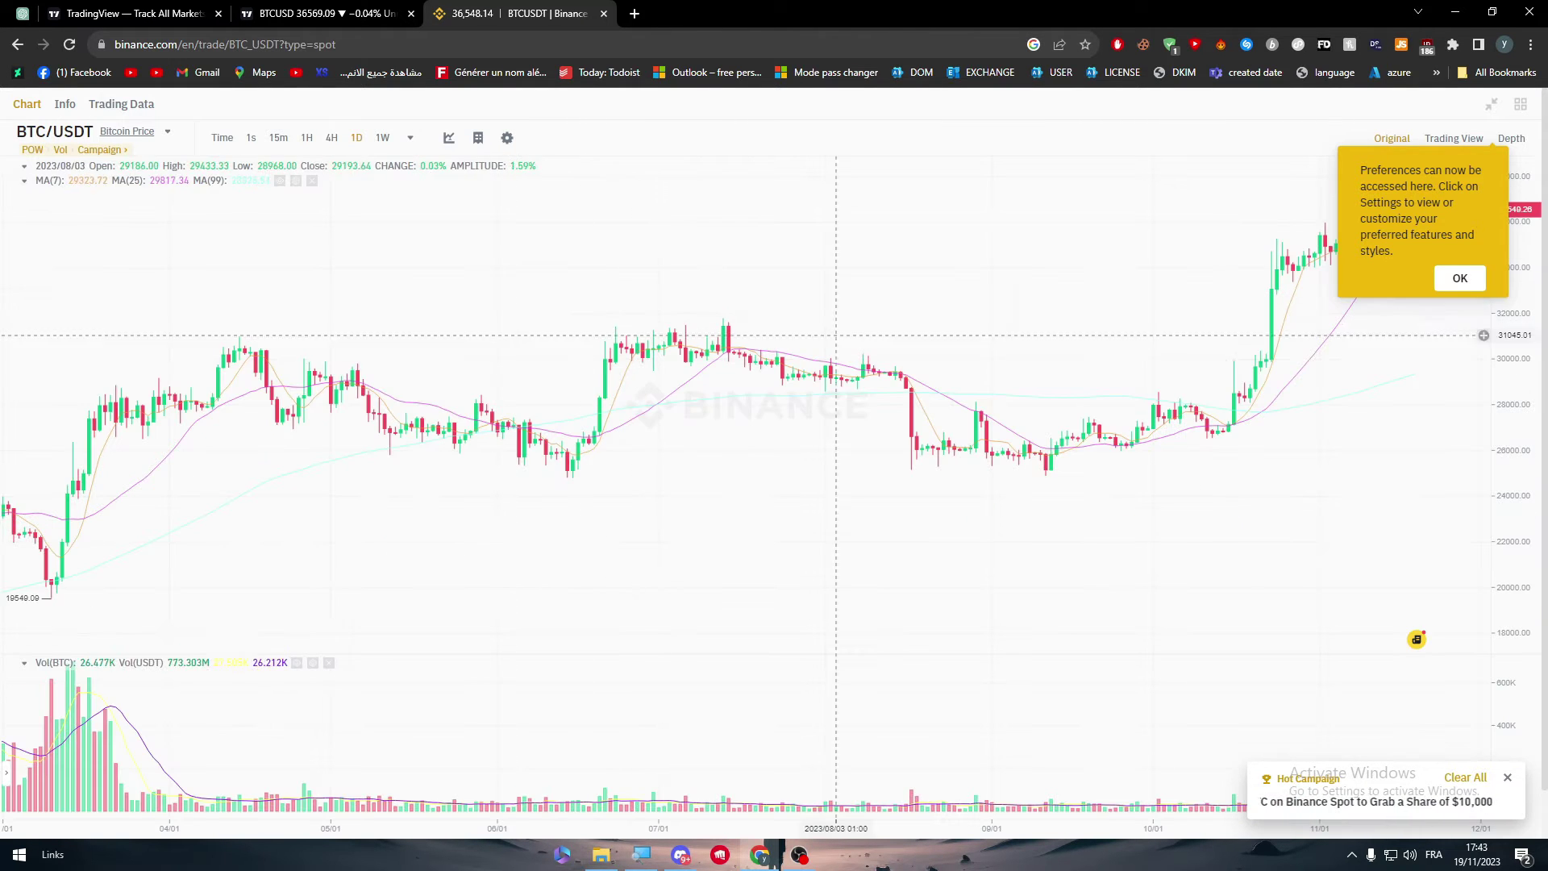
pyautogui.click(1460, 277)
pyautogui.moveTo(1330, 265); pyautogui.dragTo(898, 264)
# - Cycle through the open tabs and set the TradingView BTCUSD chart to the 1D range
pyautogui.click(129, 14)
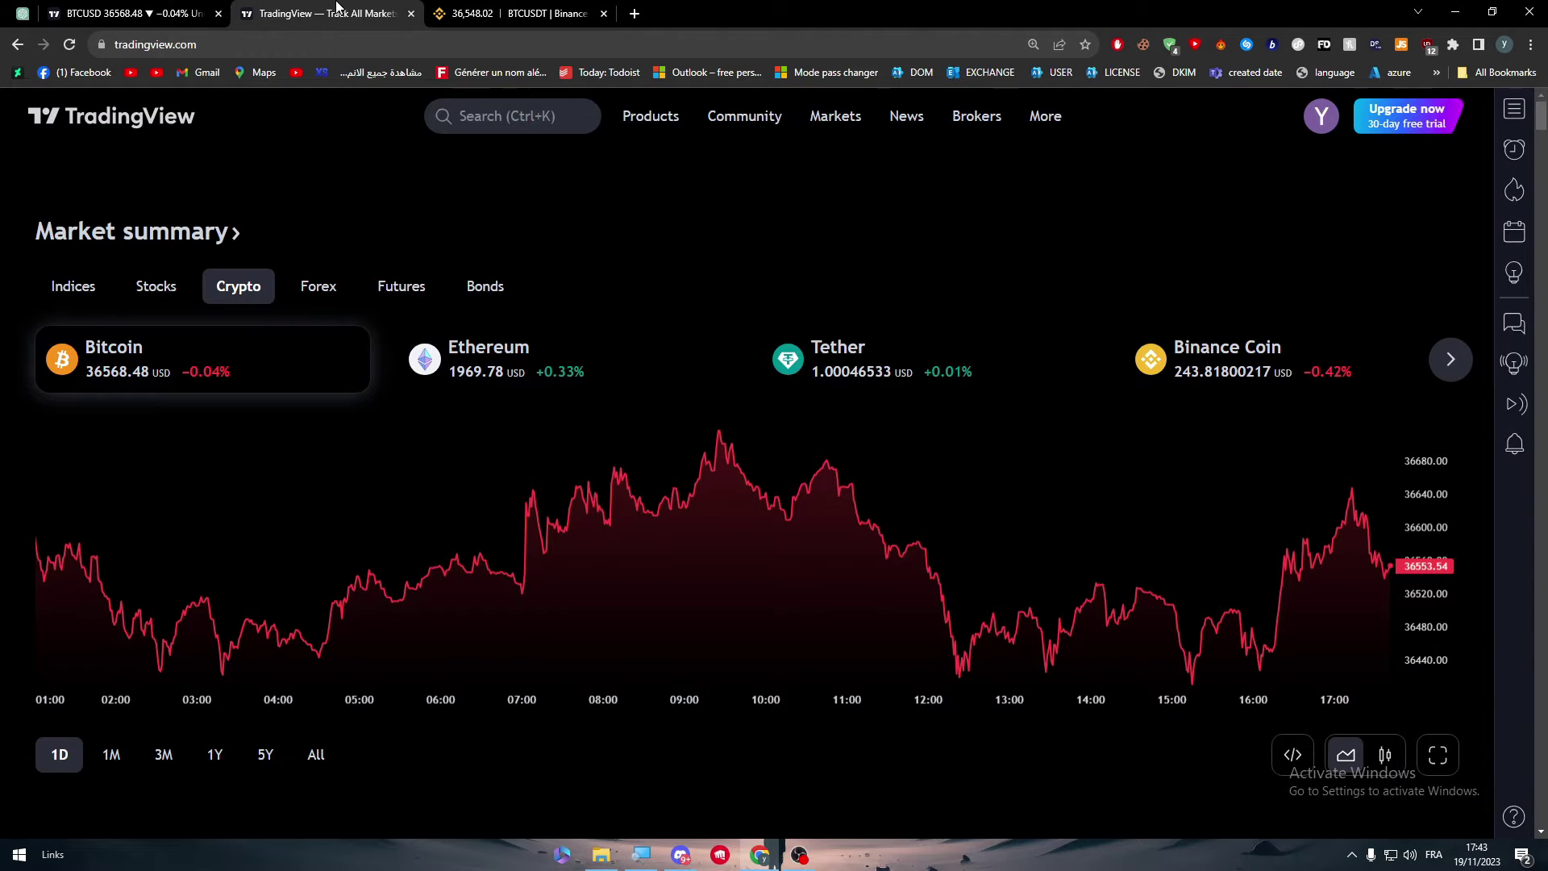
pyautogui.click(323, 14)
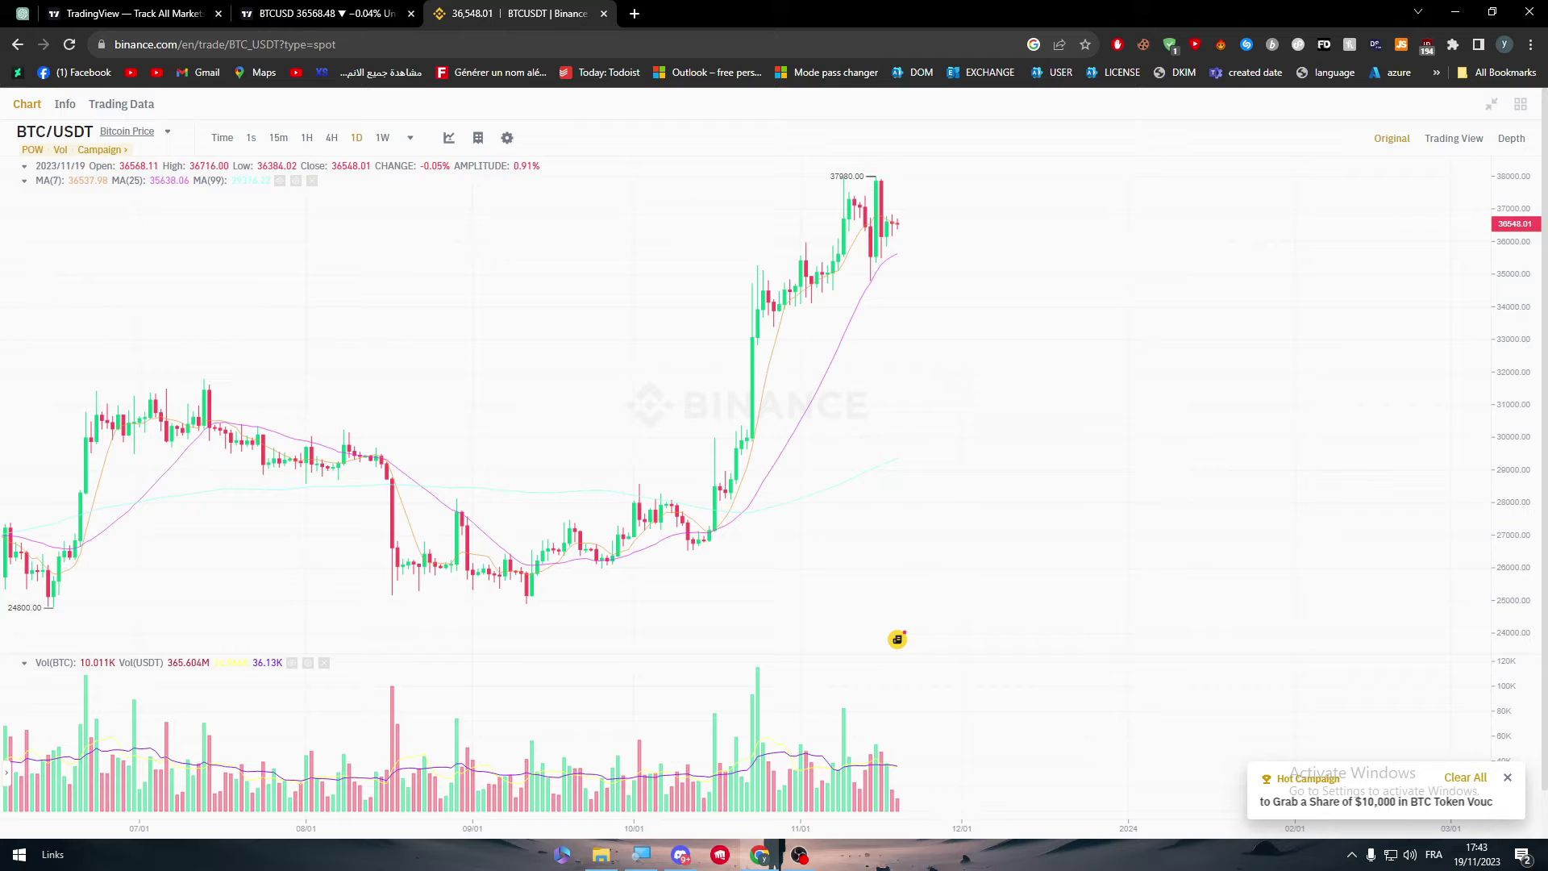
pyautogui.click(516, 14)
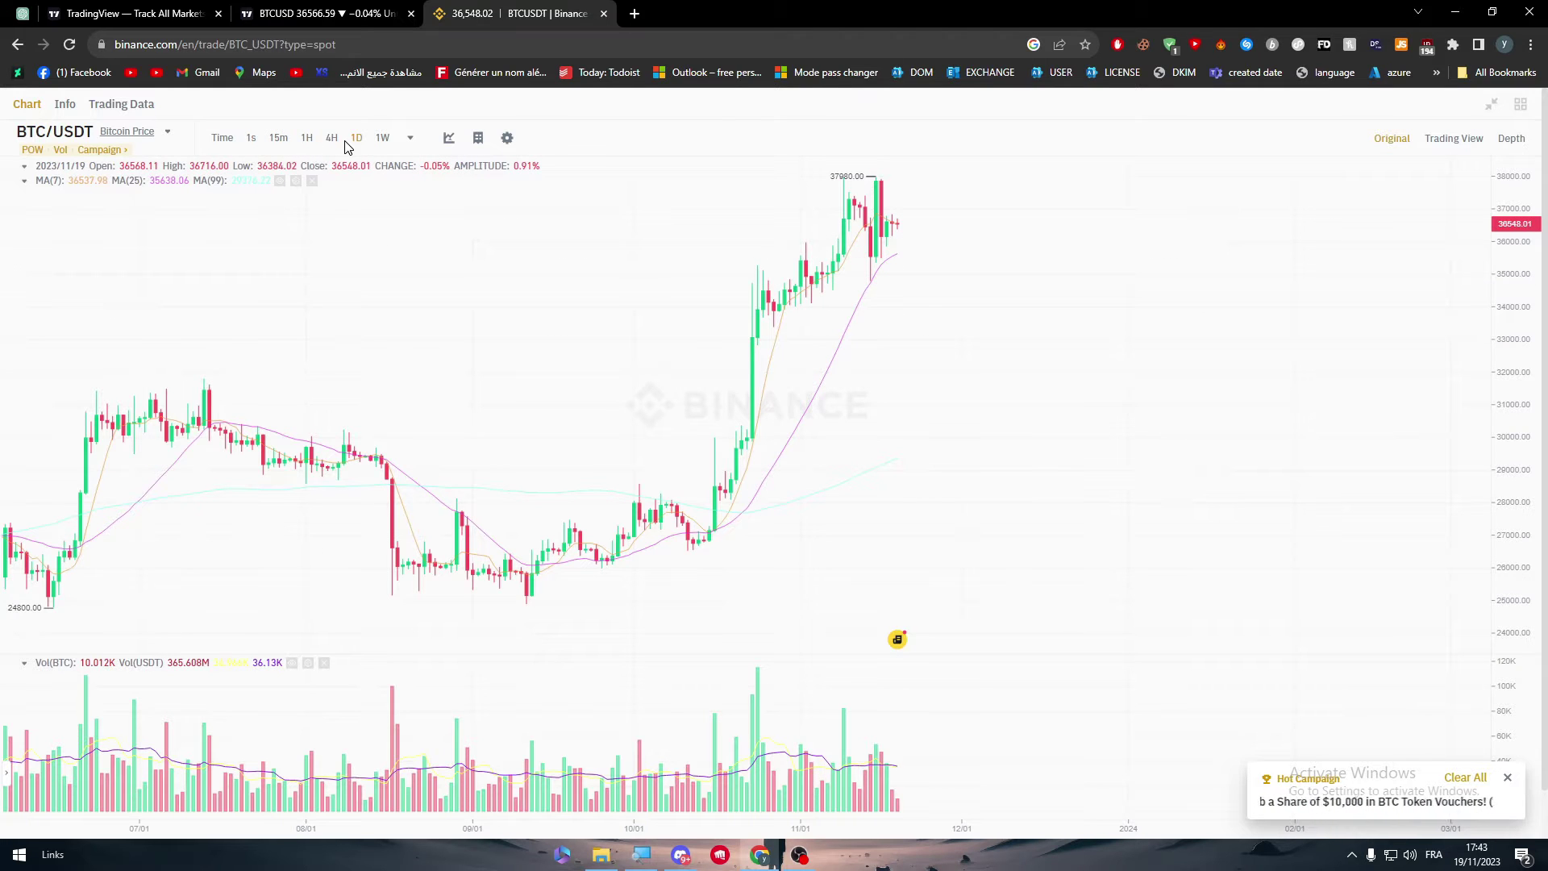
pyautogui.click(339, 16)
pyautogui.click(70, 583)
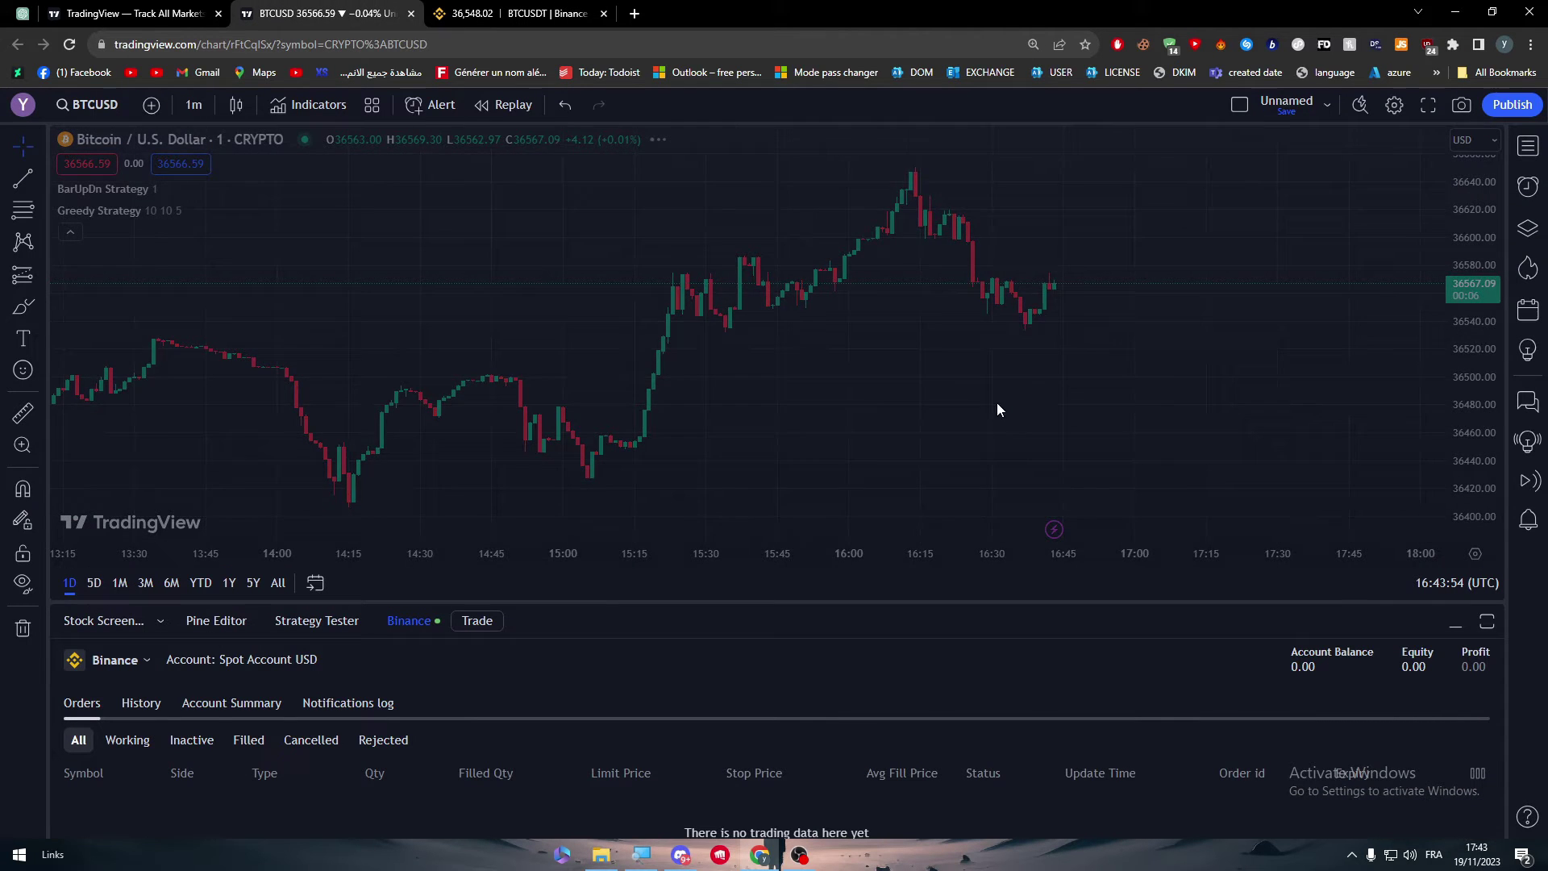
# - Compare the BTCUSD chart with Binance's BTC/USDT chart by switching between their tabs
pyautogui.click(524, 14)
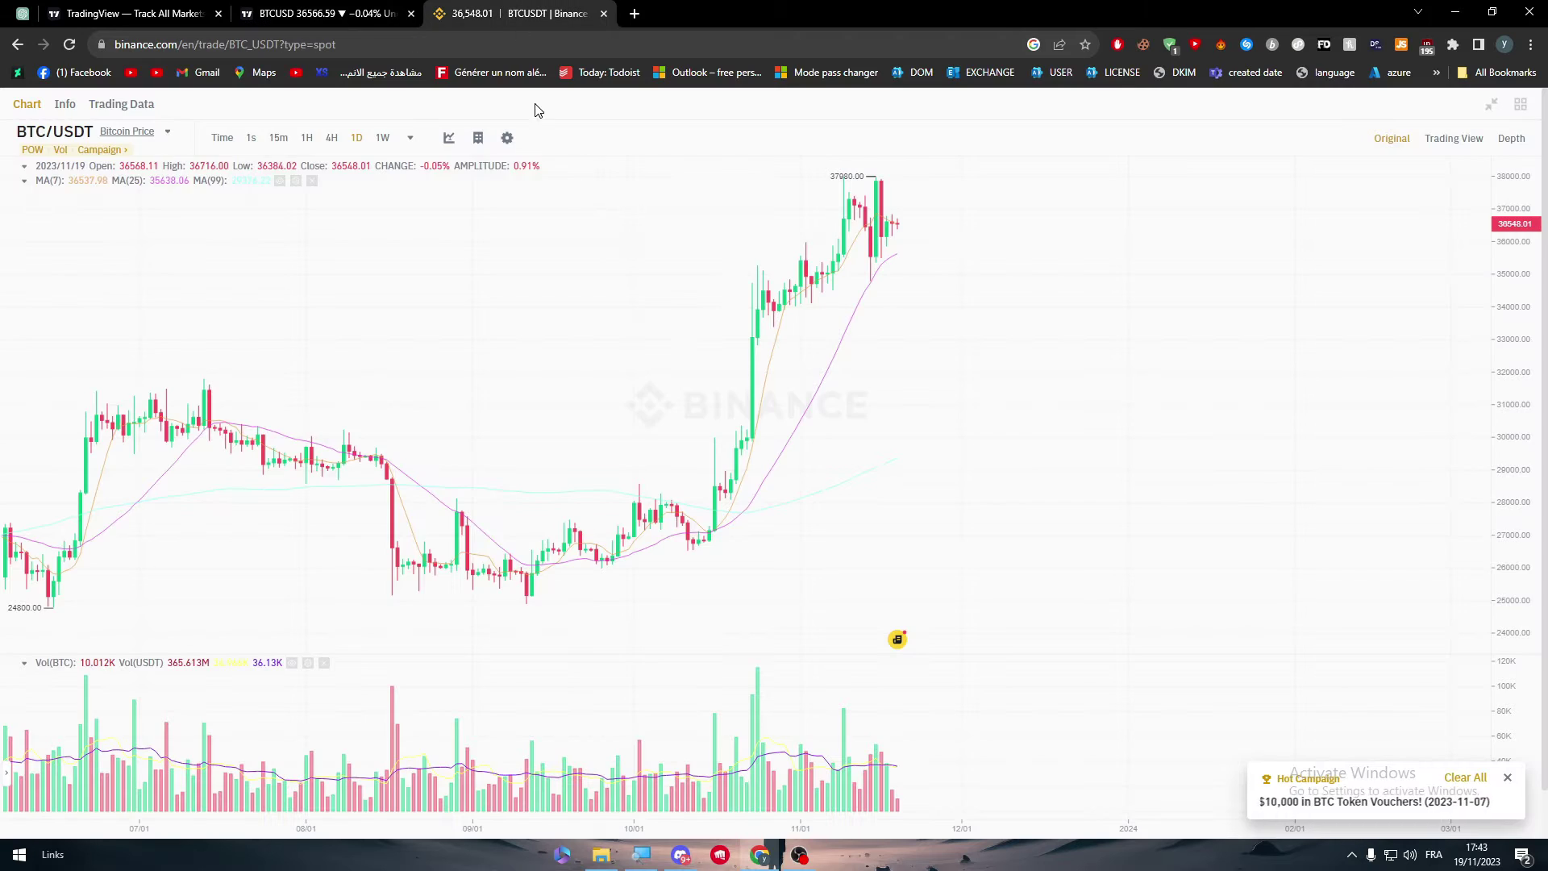
pyautogui.click(339, 14)
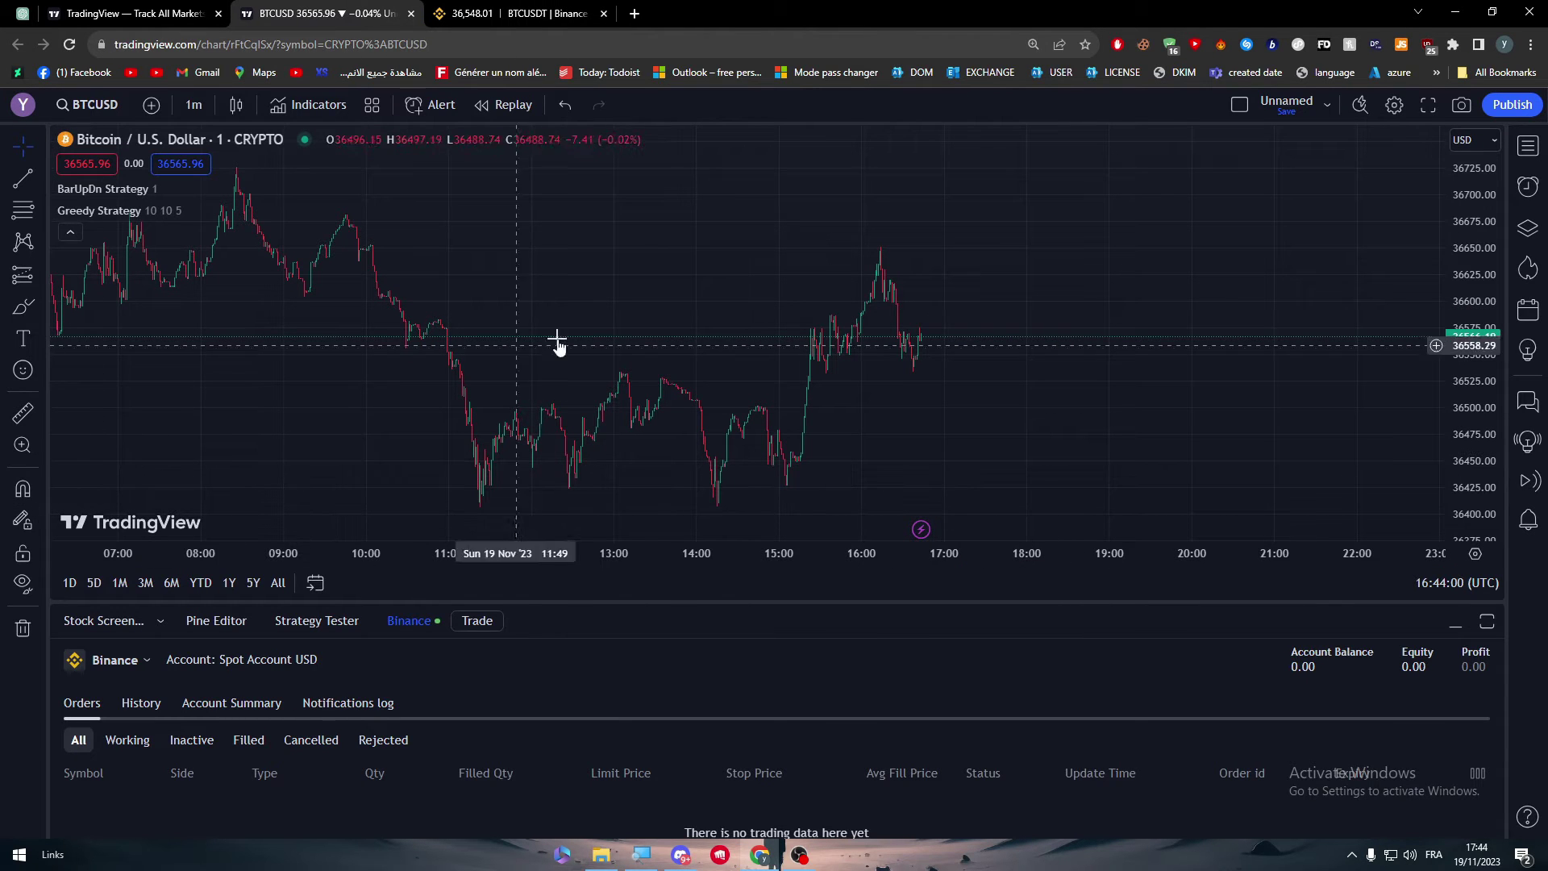
pyautogui.moveTo(923, 333); pyautogui.dragTo(933, 332)
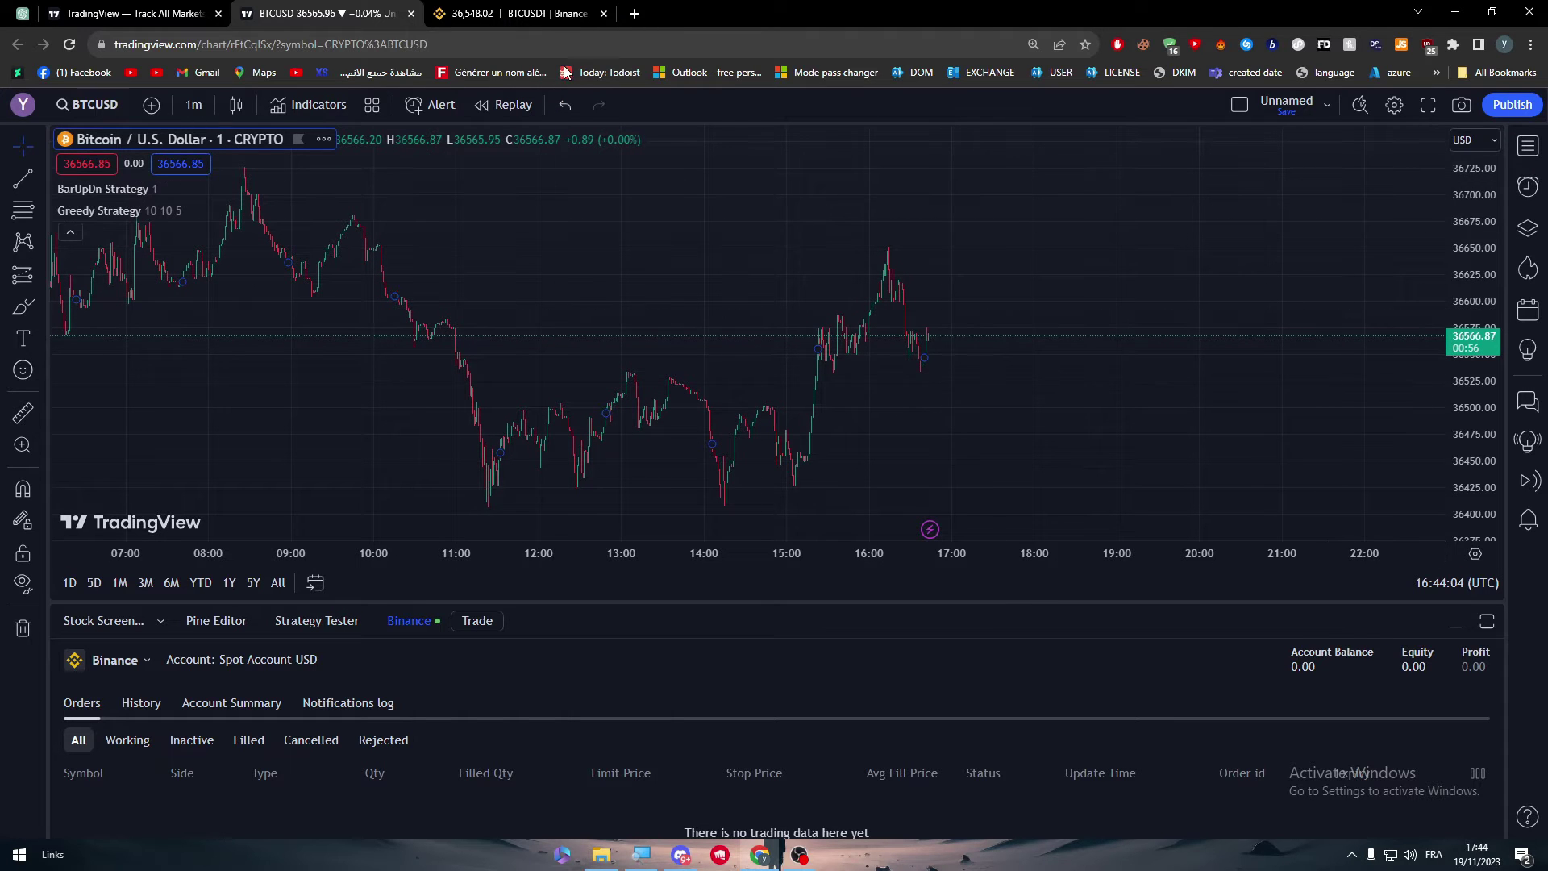
pyautogui.click(487, 13)
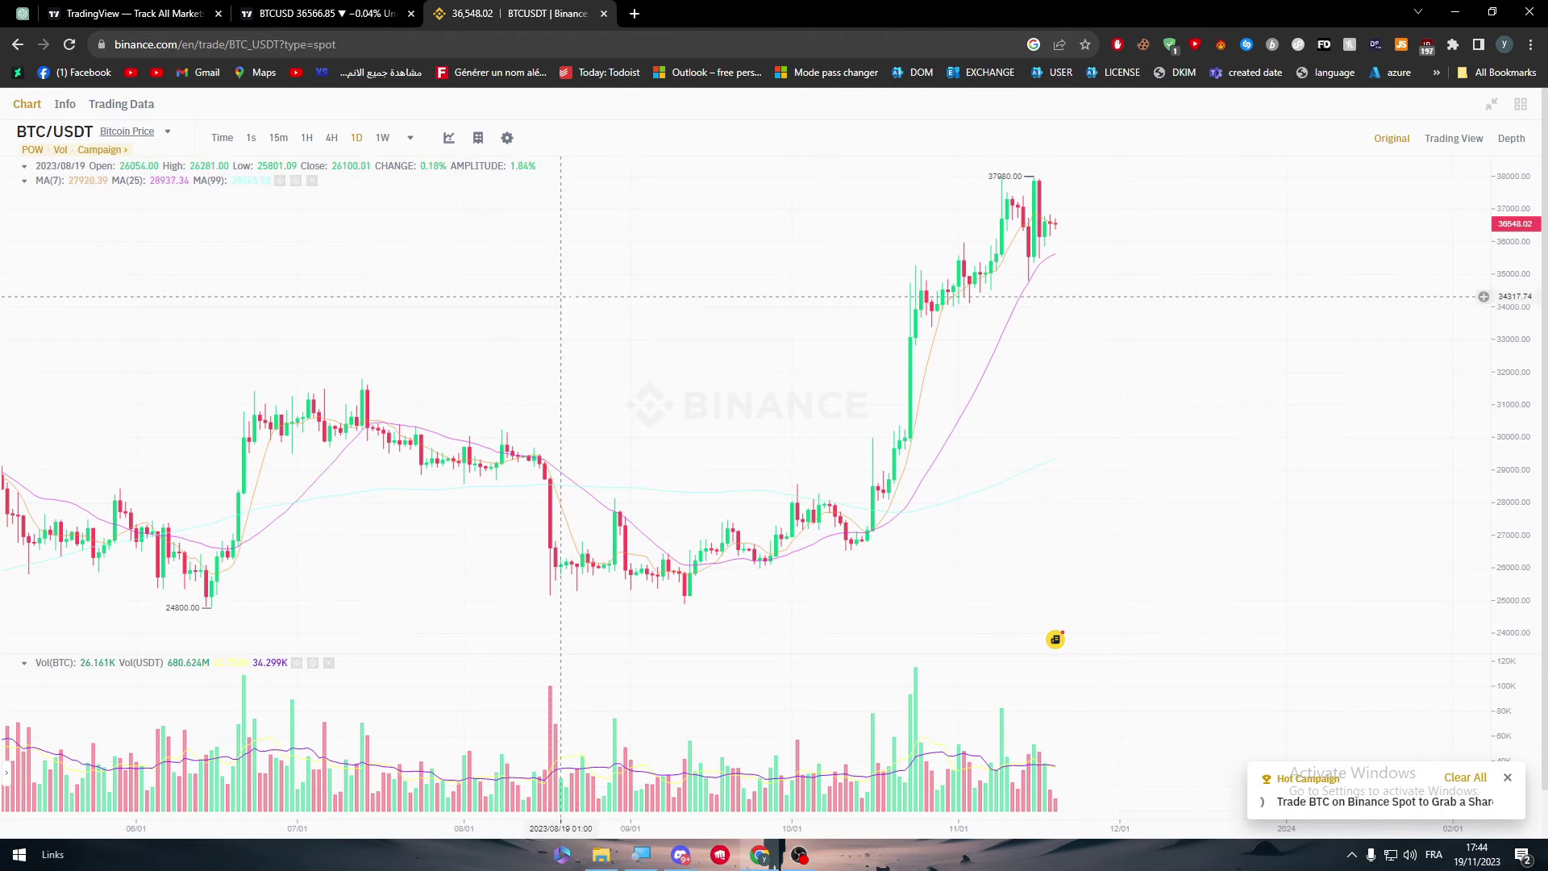
pyautogui.click(317, 10)
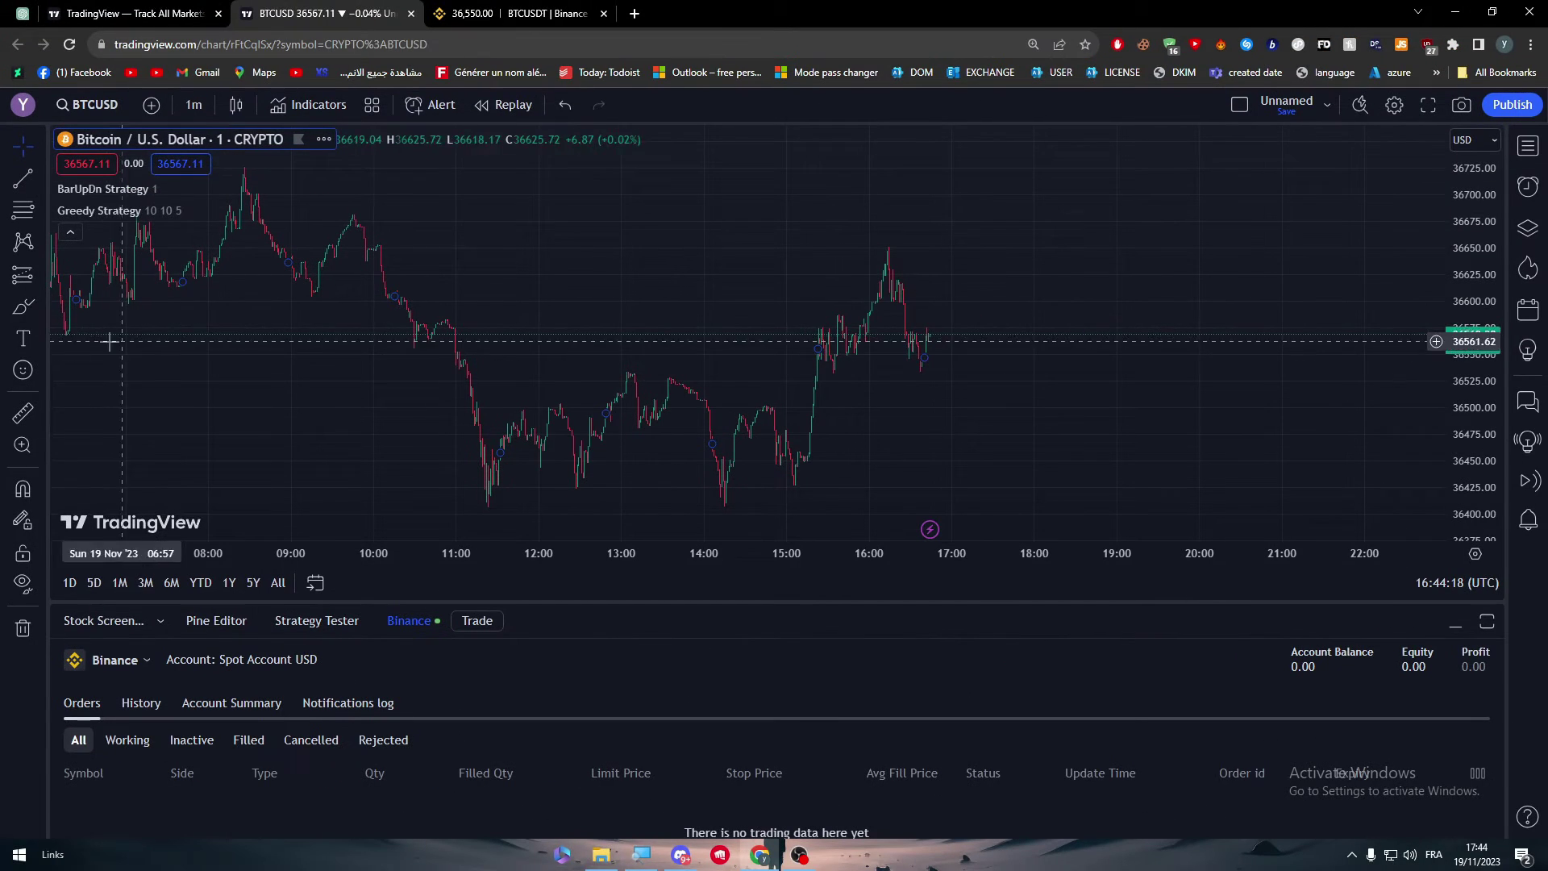
# - Sketch a looped freehand Brush shape right of the BTCUSD price
pyautogui.click(22, 306)
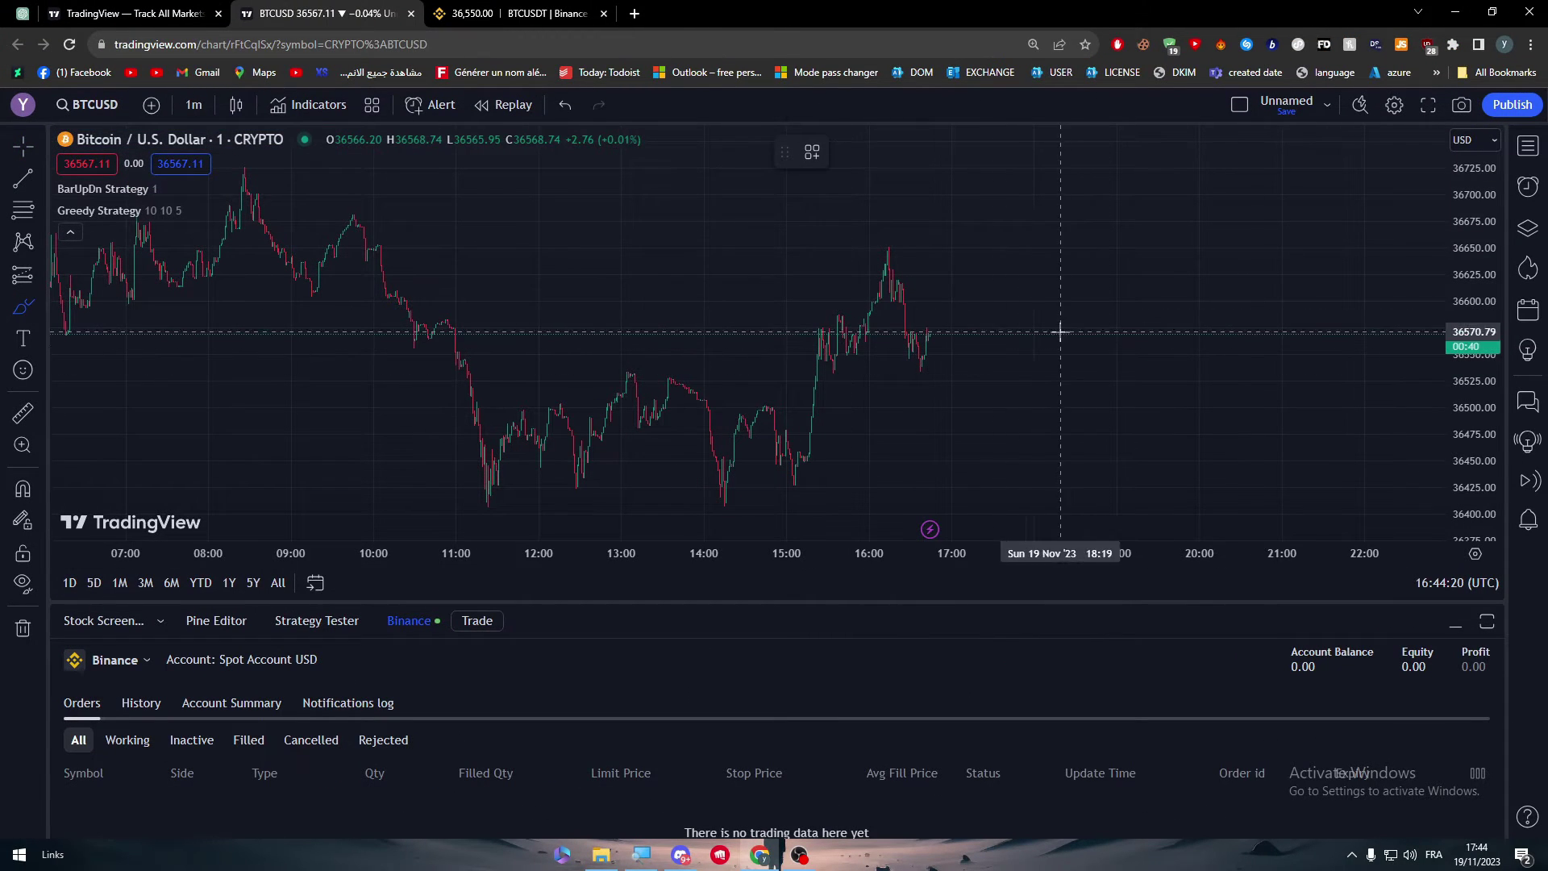
pyautogui.moveTo(1244, 263)
pyautogui.mouseDown()
pyautogui.moveTo(1323, 380)
pyautogui.moveTo(1216, 274)
pyautogui.moveTo(1237, 175)
pyautogui.moveTo(1345, 149)
pyautogui.moveTo(1246, 181)
pyautogui.mouseUp()
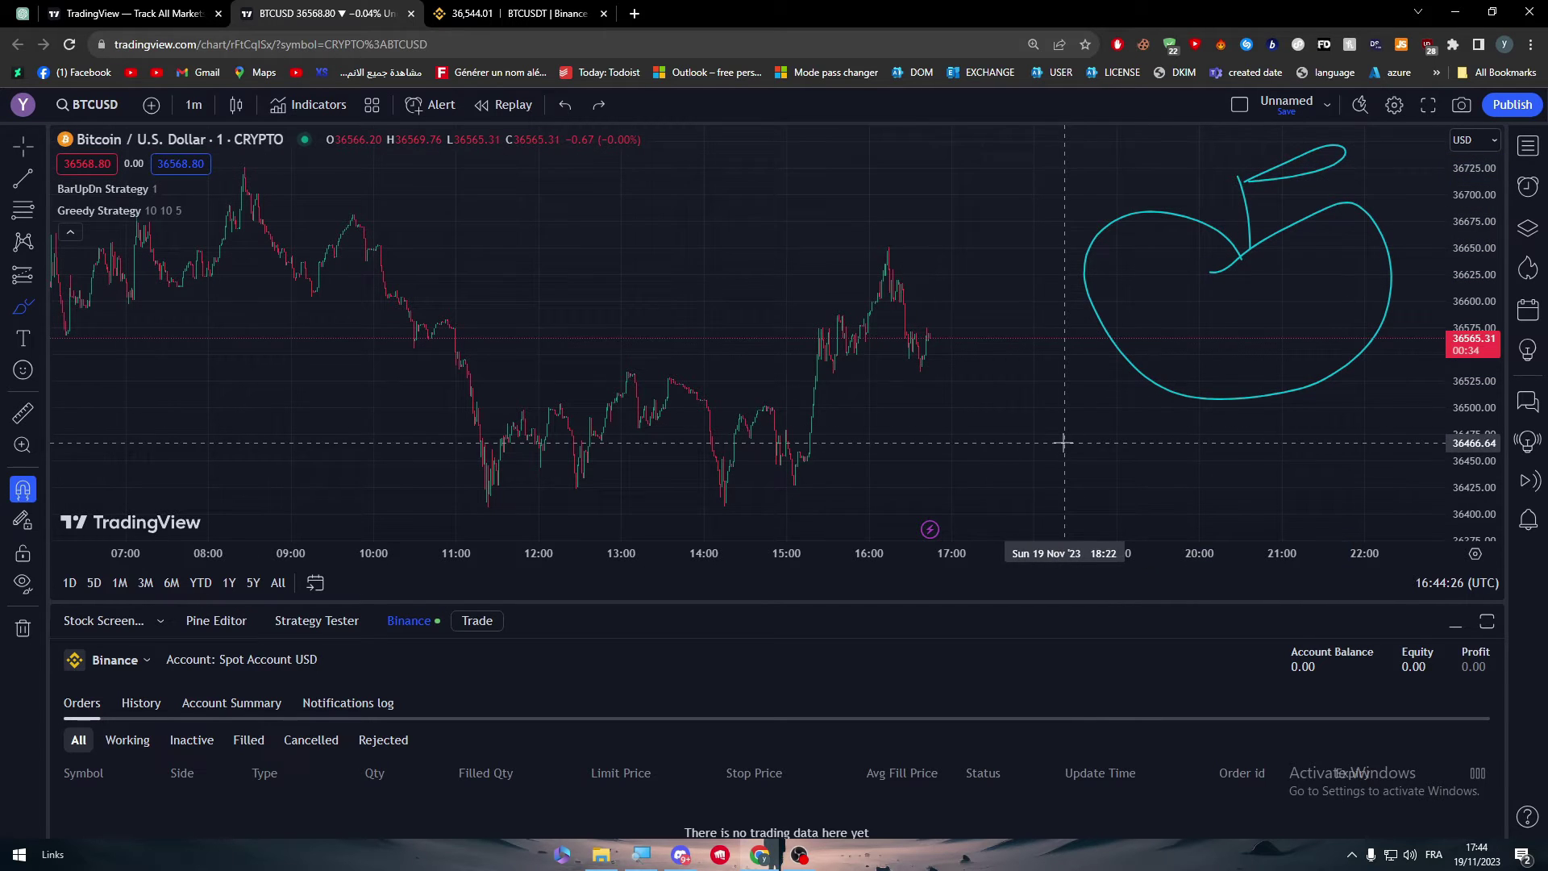
pyautogui.hscroll(-5, 1061, 422)
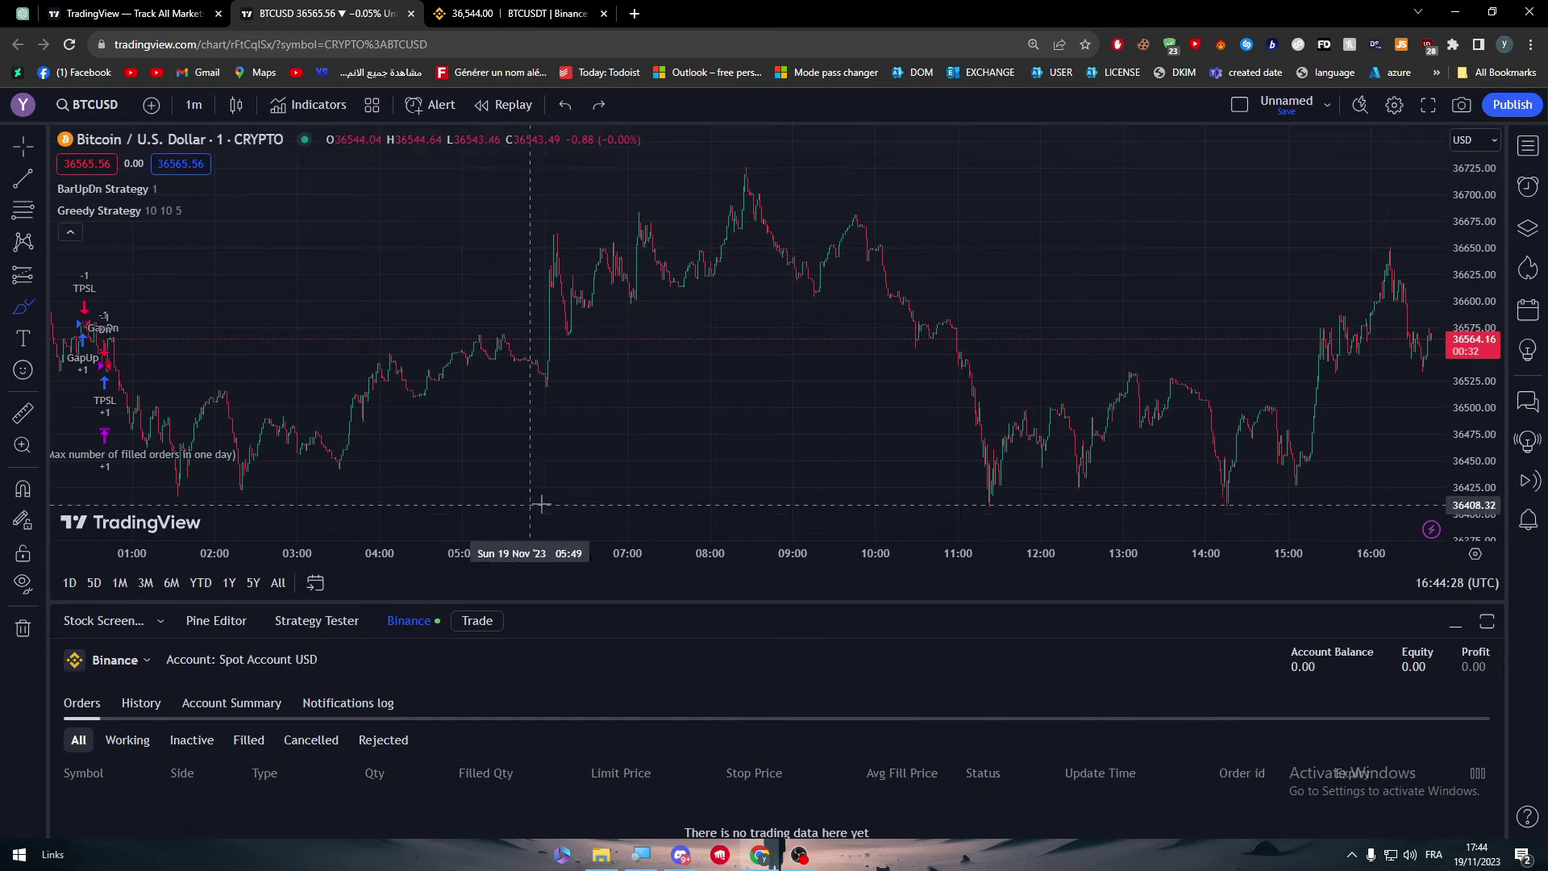
pyautogui.hscroll(5, 449, 322)
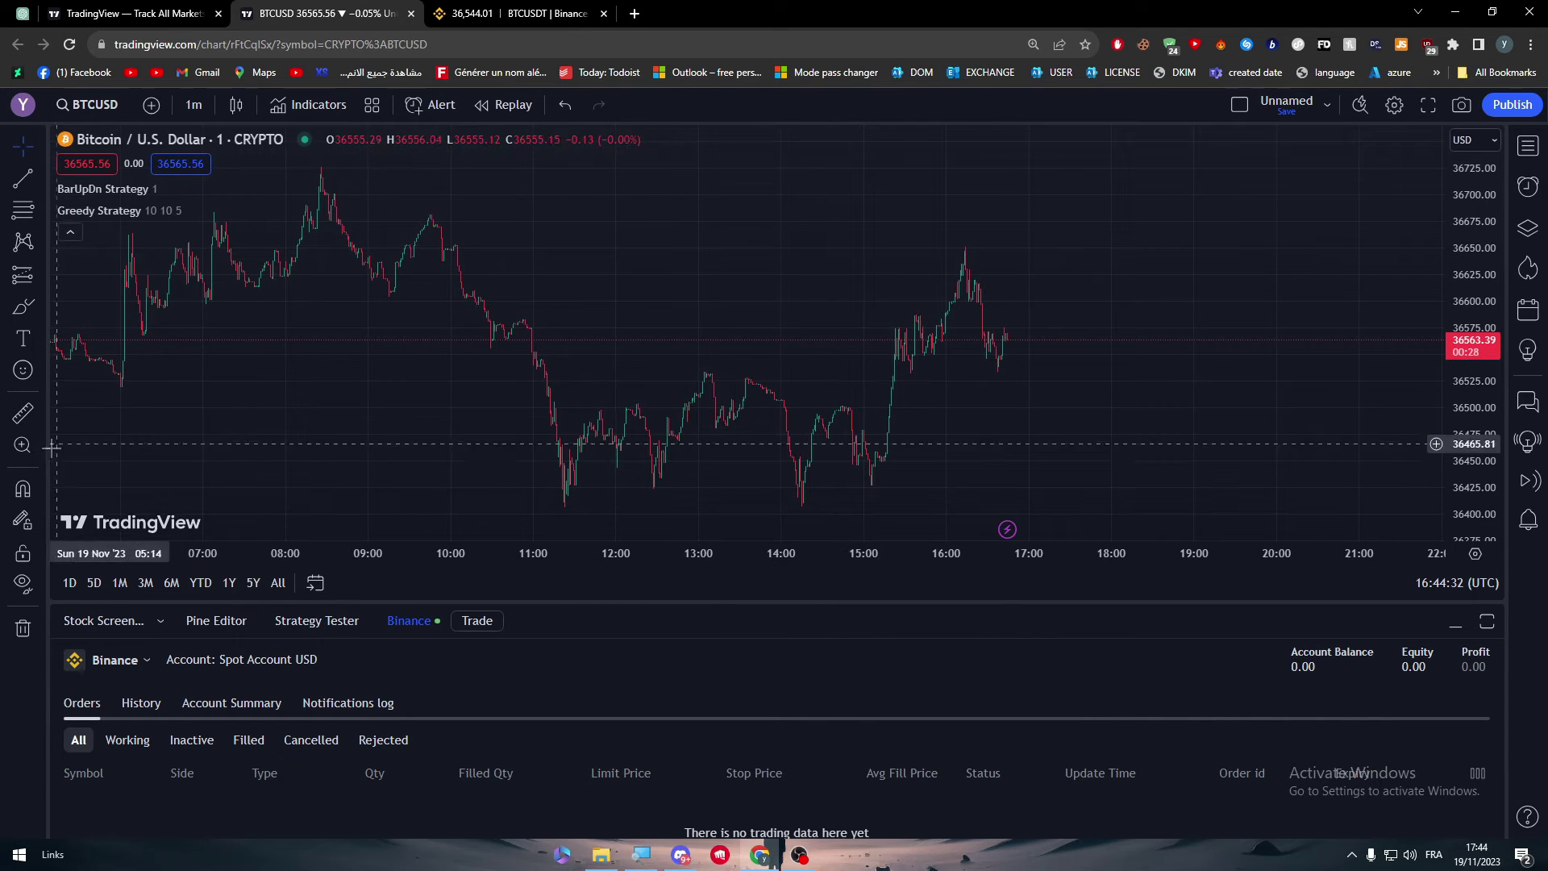
# - Trace the 11:00–15:00 price swings with a cyan Brush line, then open a new browser tab
pyautogui.click(21, 313)
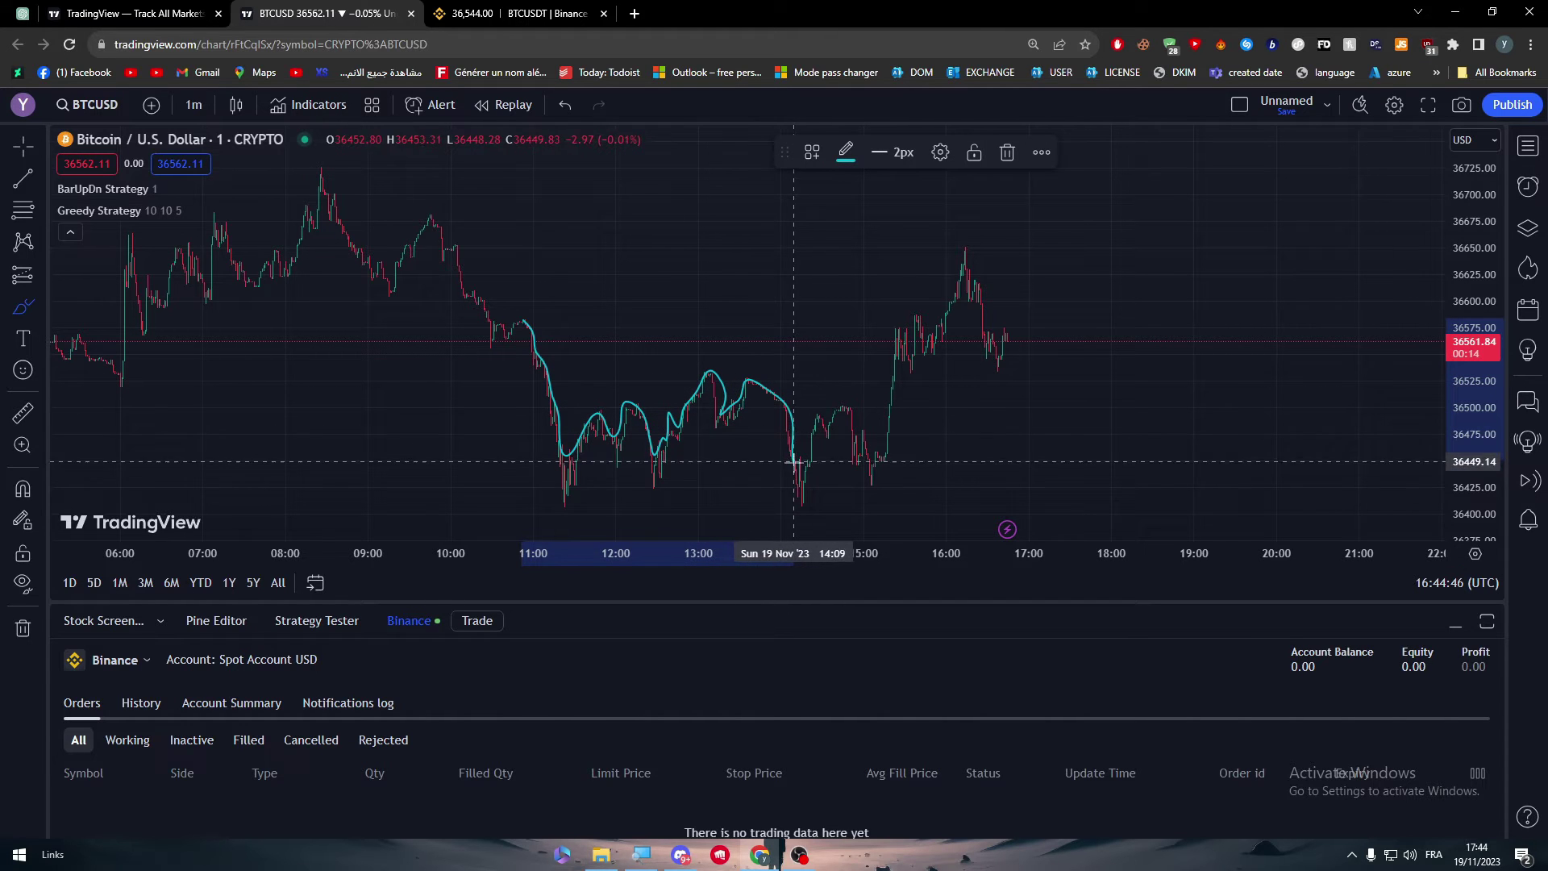
pyautogui.moveTo(844, 407); pyautogui.dragTo(863, 455)
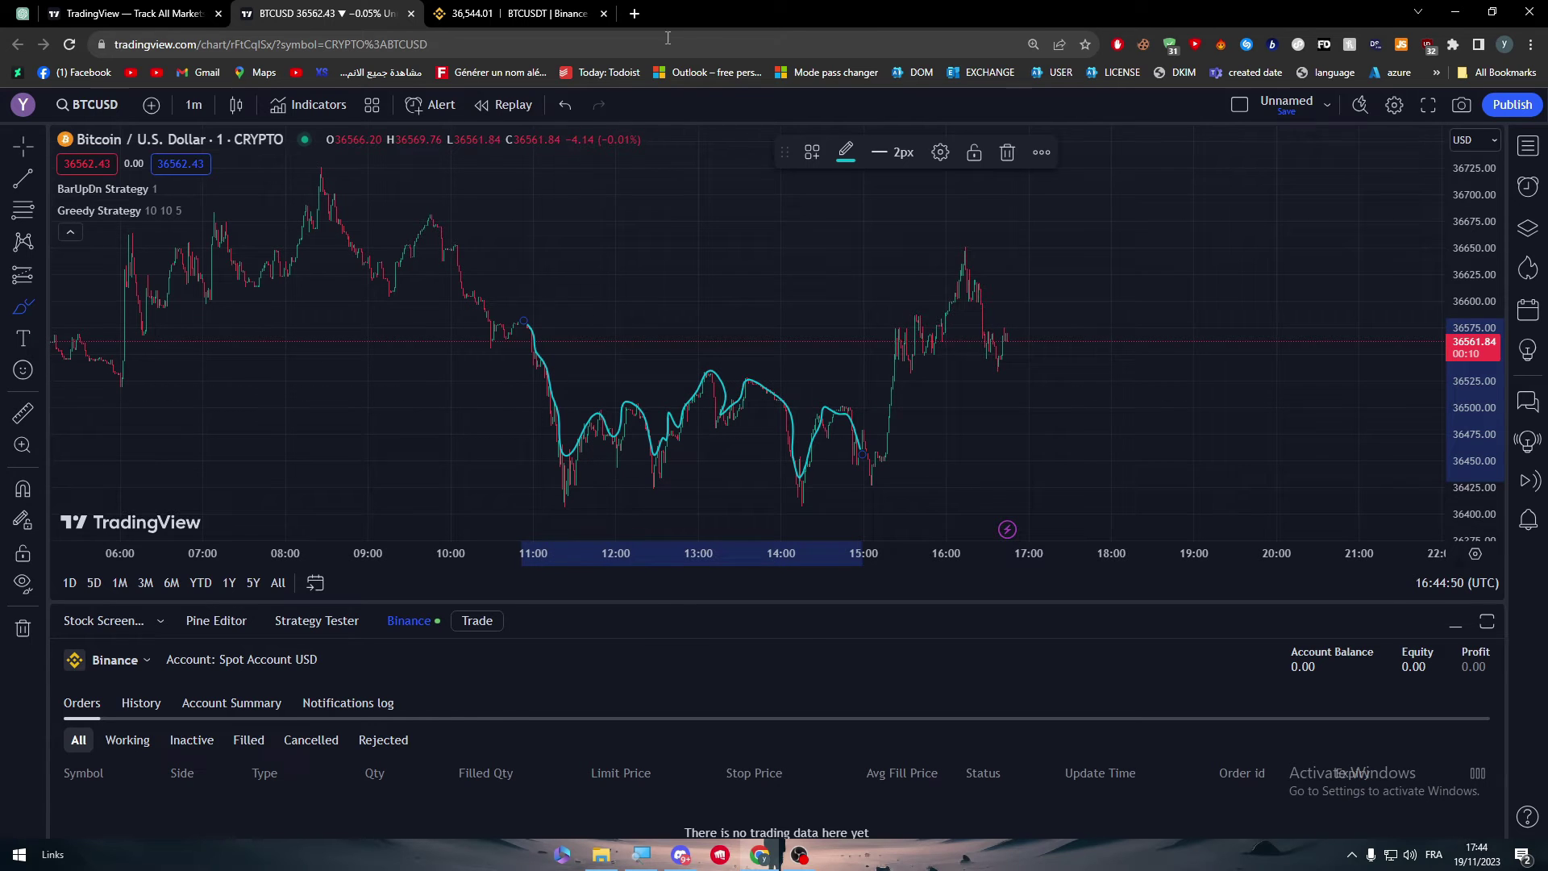
pyautogui.click(642, 13)
# - Search Google for 'pattern trading' and show the image results
pyautogui.write('patter')
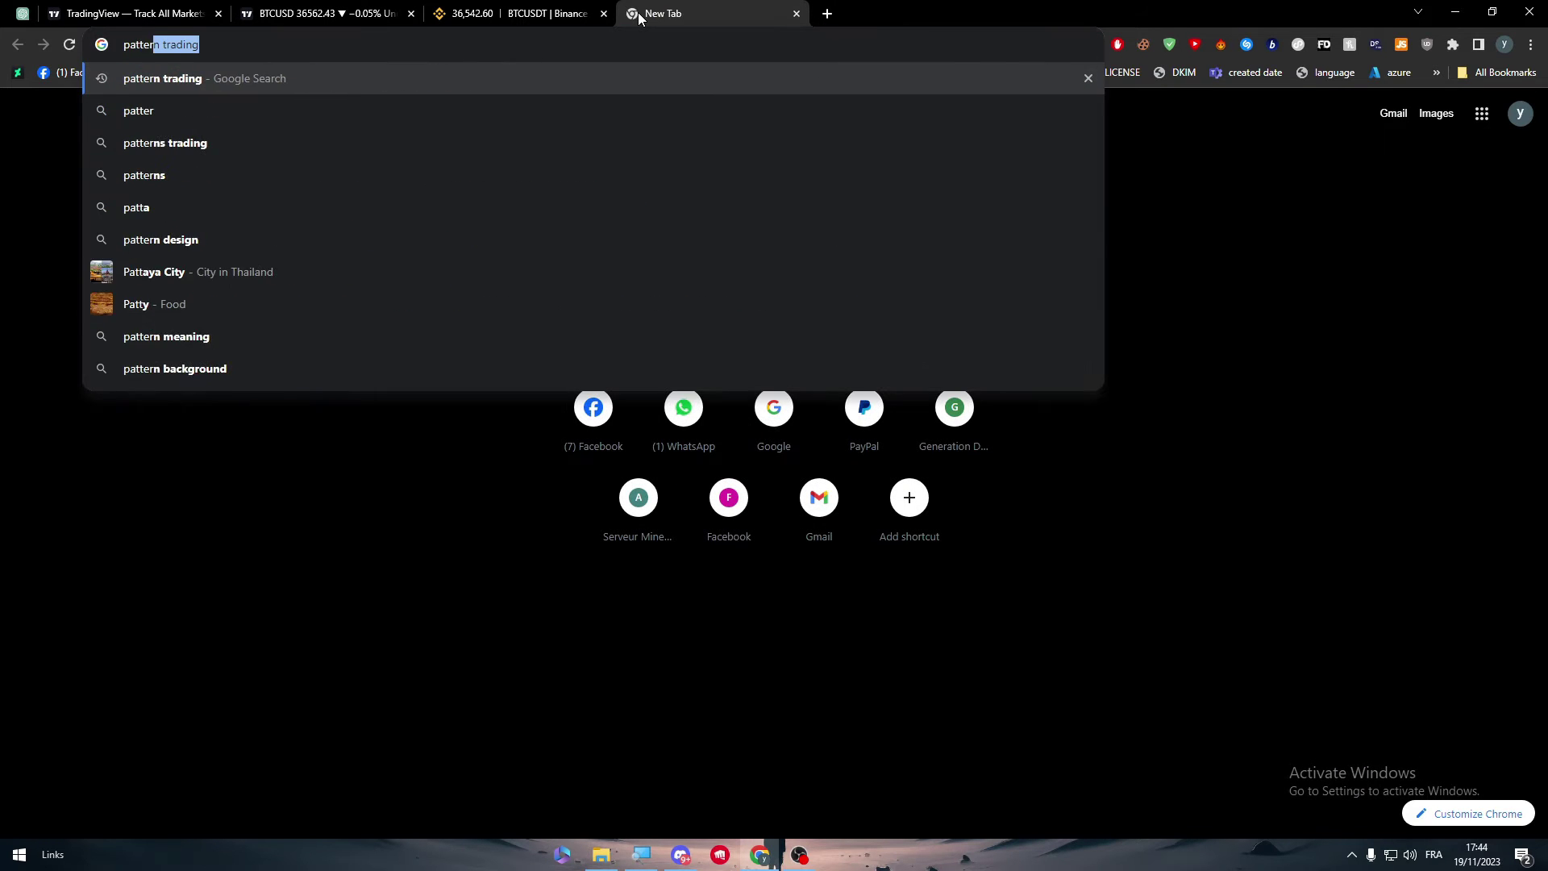
pyautogui.press('Return')
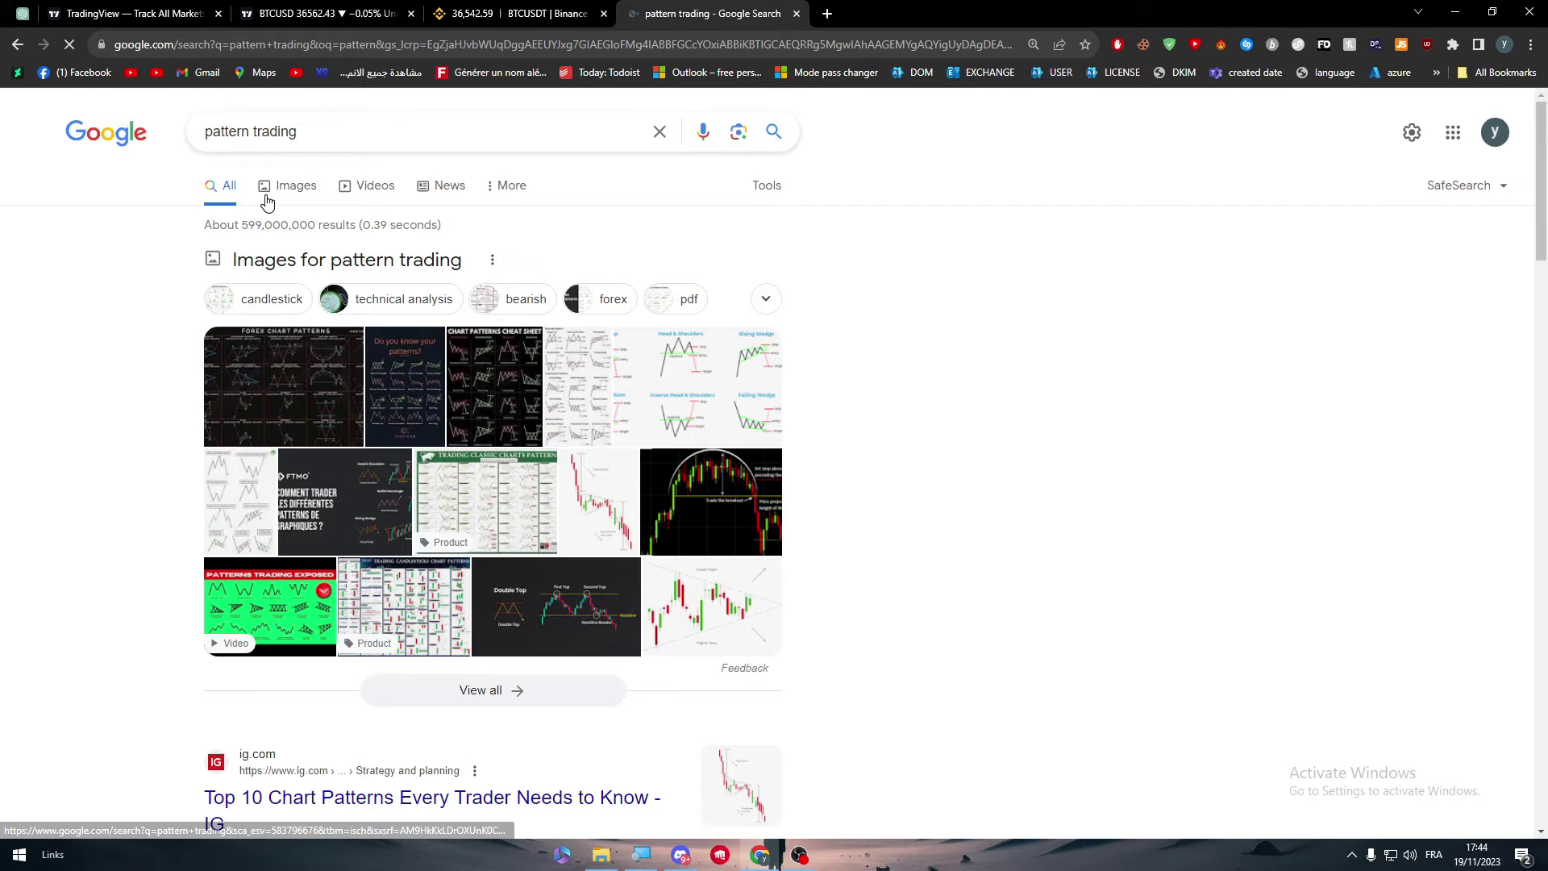
pyautogui.click(266, 194)
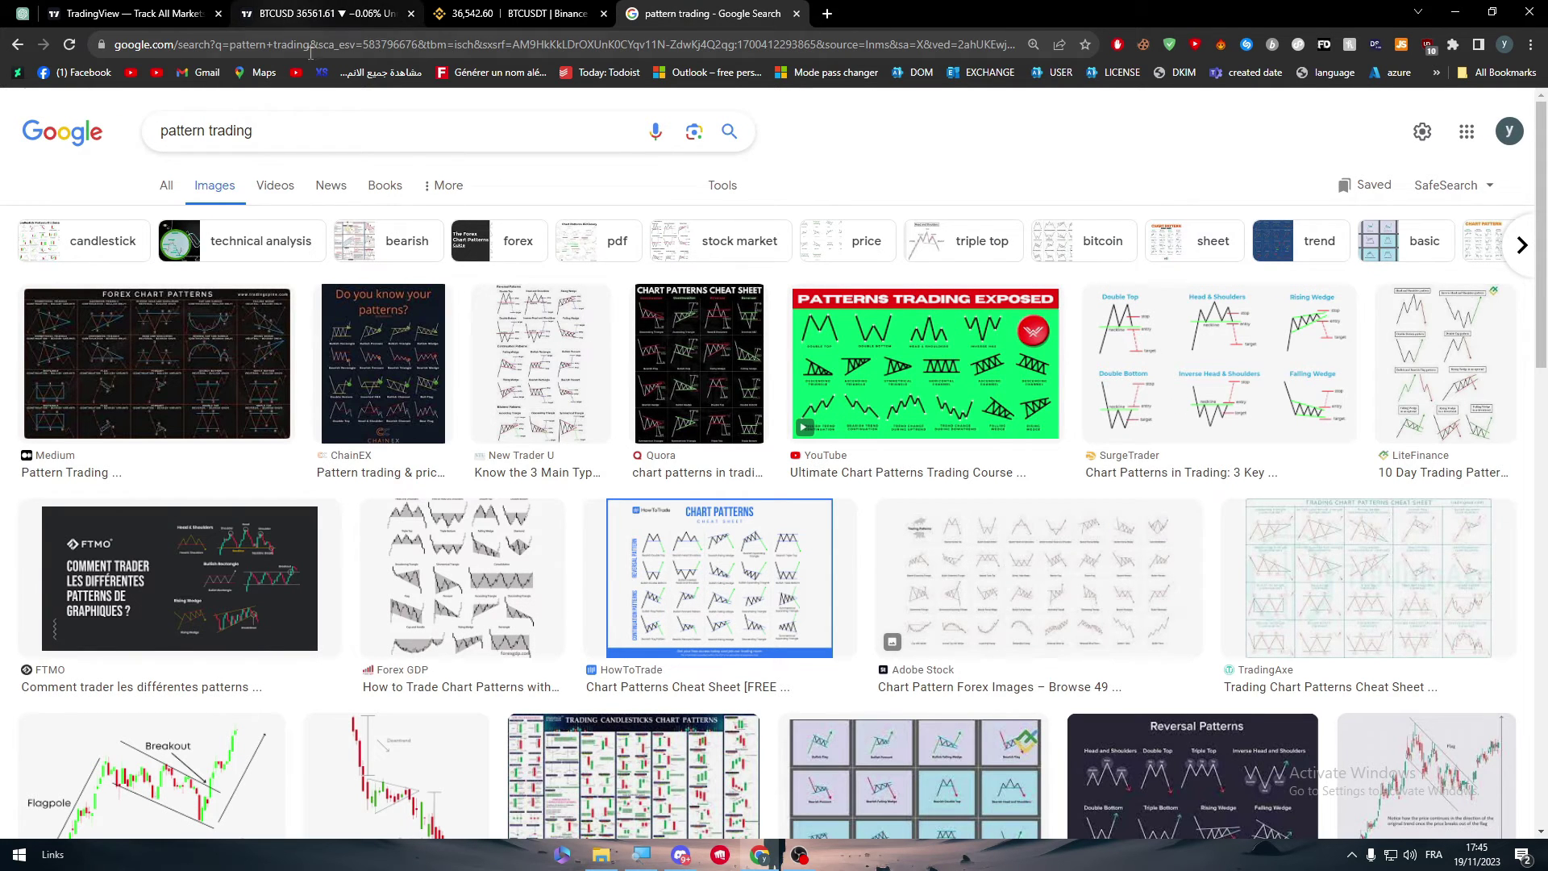
# - Preview a chart patterns image, then return to the TradingView chart
pyautogui.click(313, 13)
pyautogui.click(683, 14)
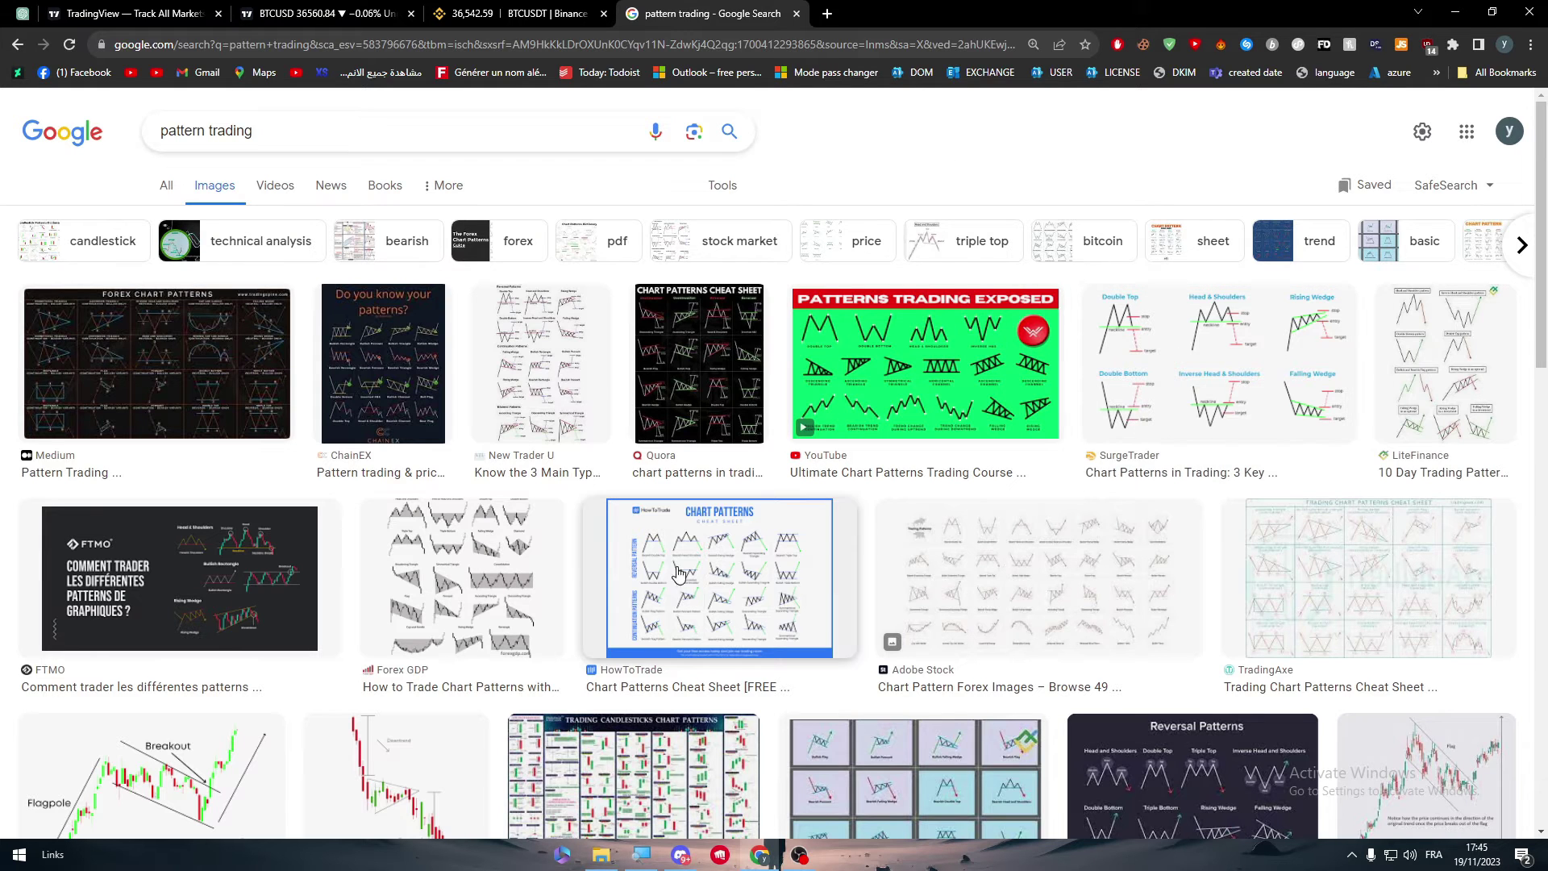
pyautogui.click(659, 771)
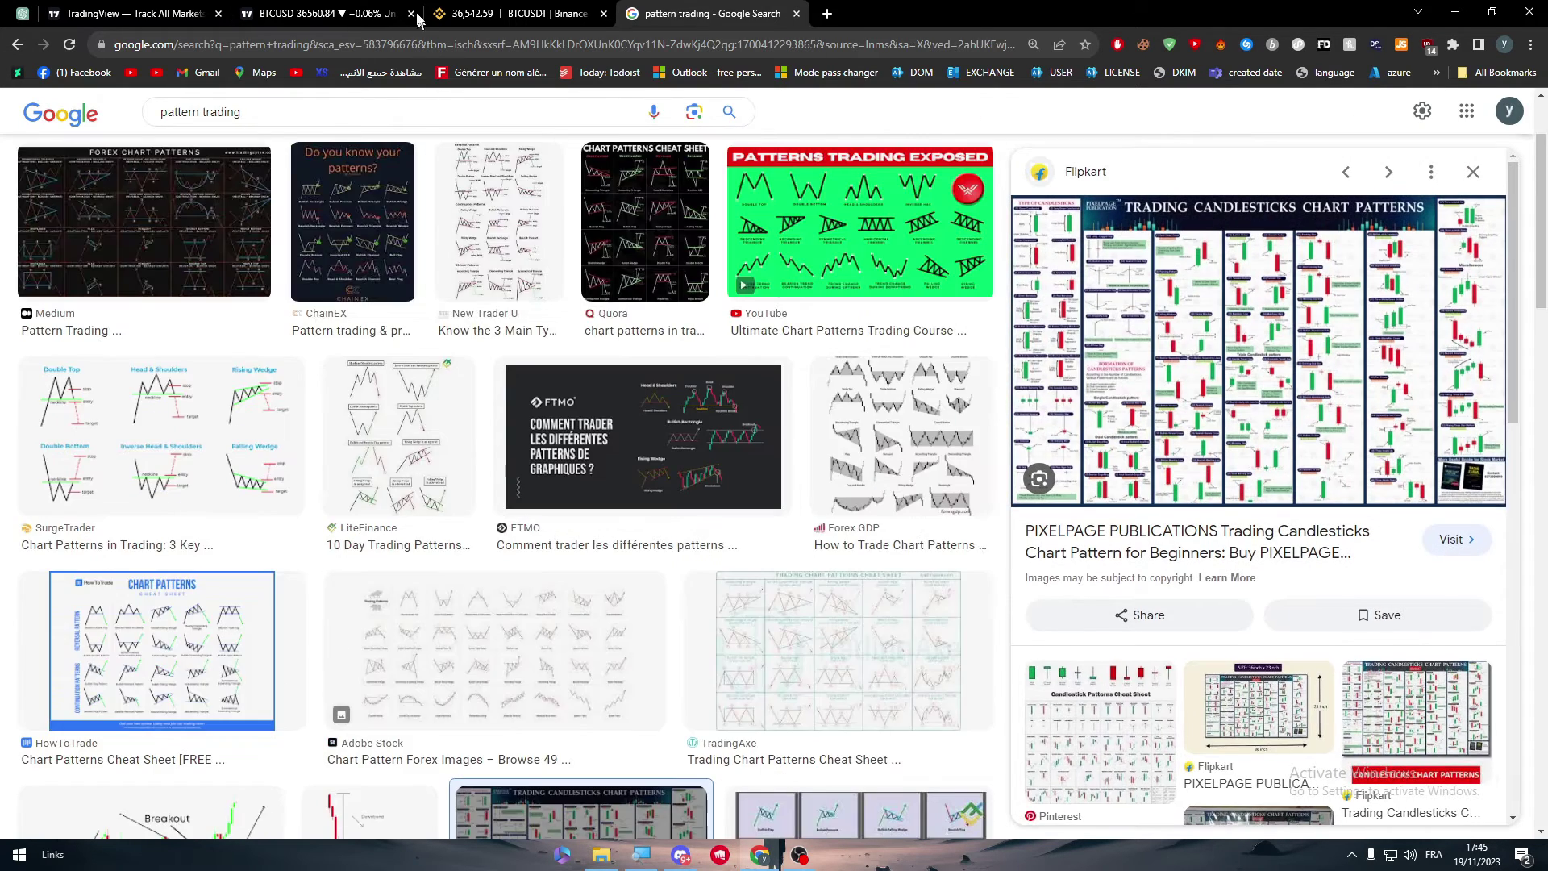
pyautogui.click(416, 16)
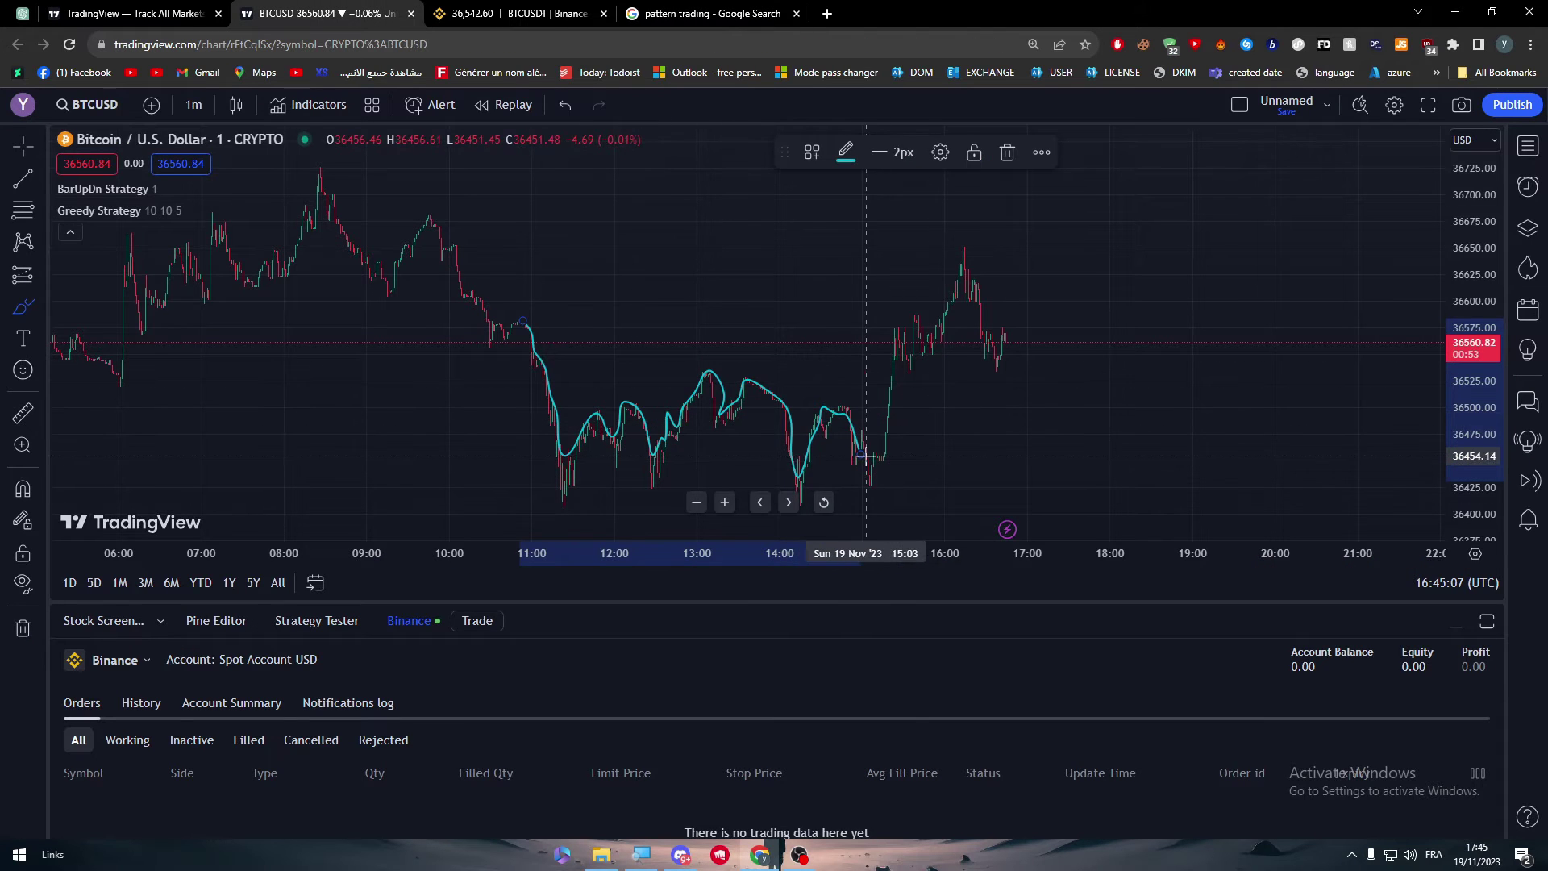
# - Undo the freehand trace, pan to later hours, sketch an arrow and undo the extra stroke
pyautogui.moveTo(884, 423); pyautogui.dragTo(893, 313)
pyautogui.hotkey('ctrl', 'z')
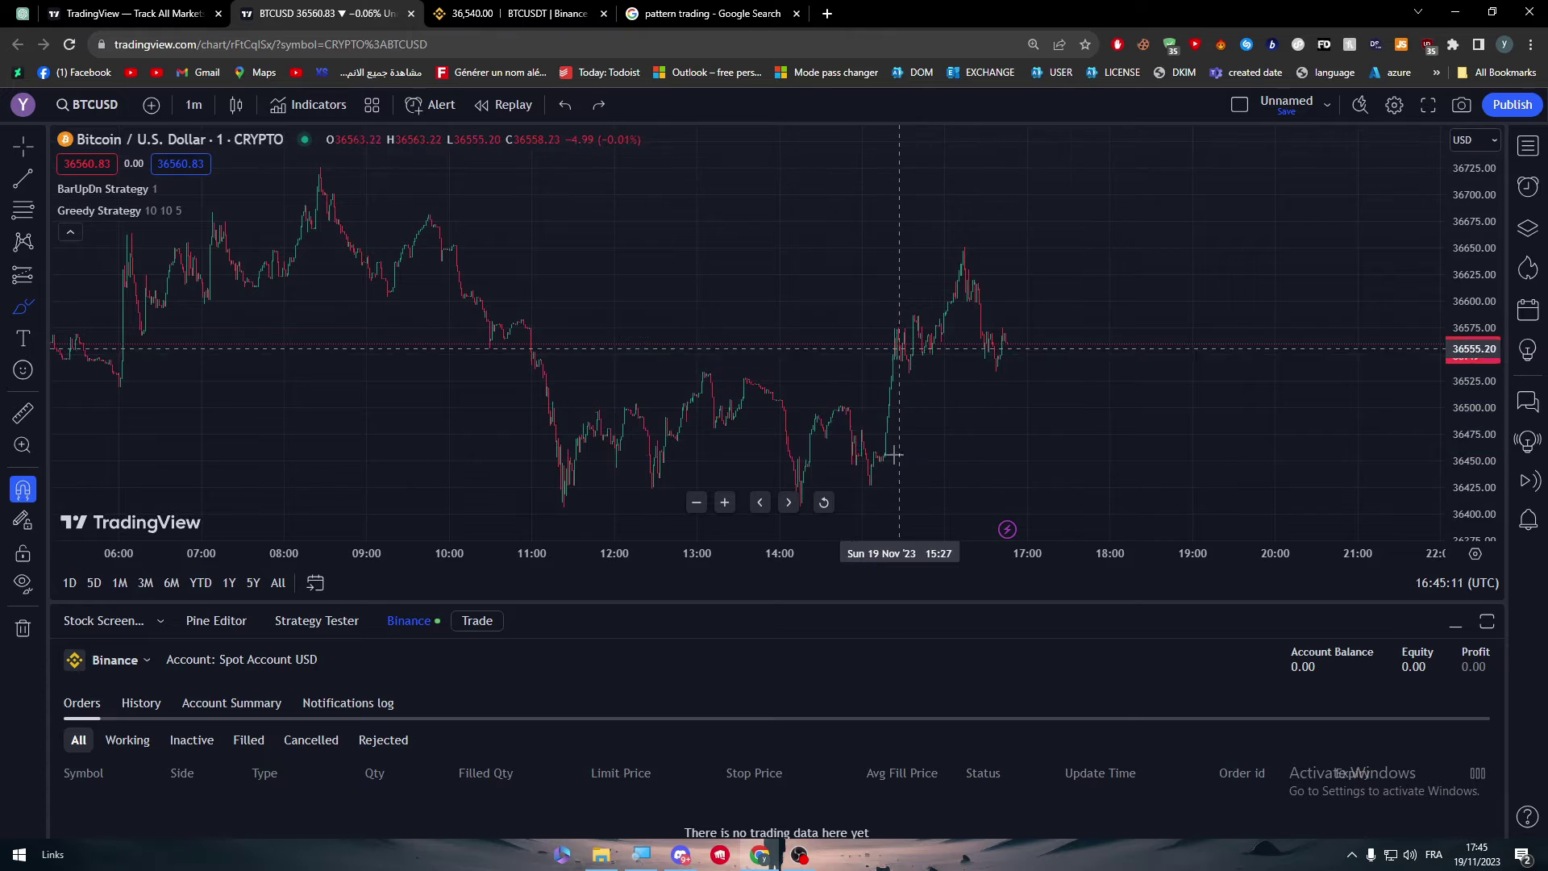
pyautogui.moveTo(891, 449); pyautogui.dragTo(594, 380)
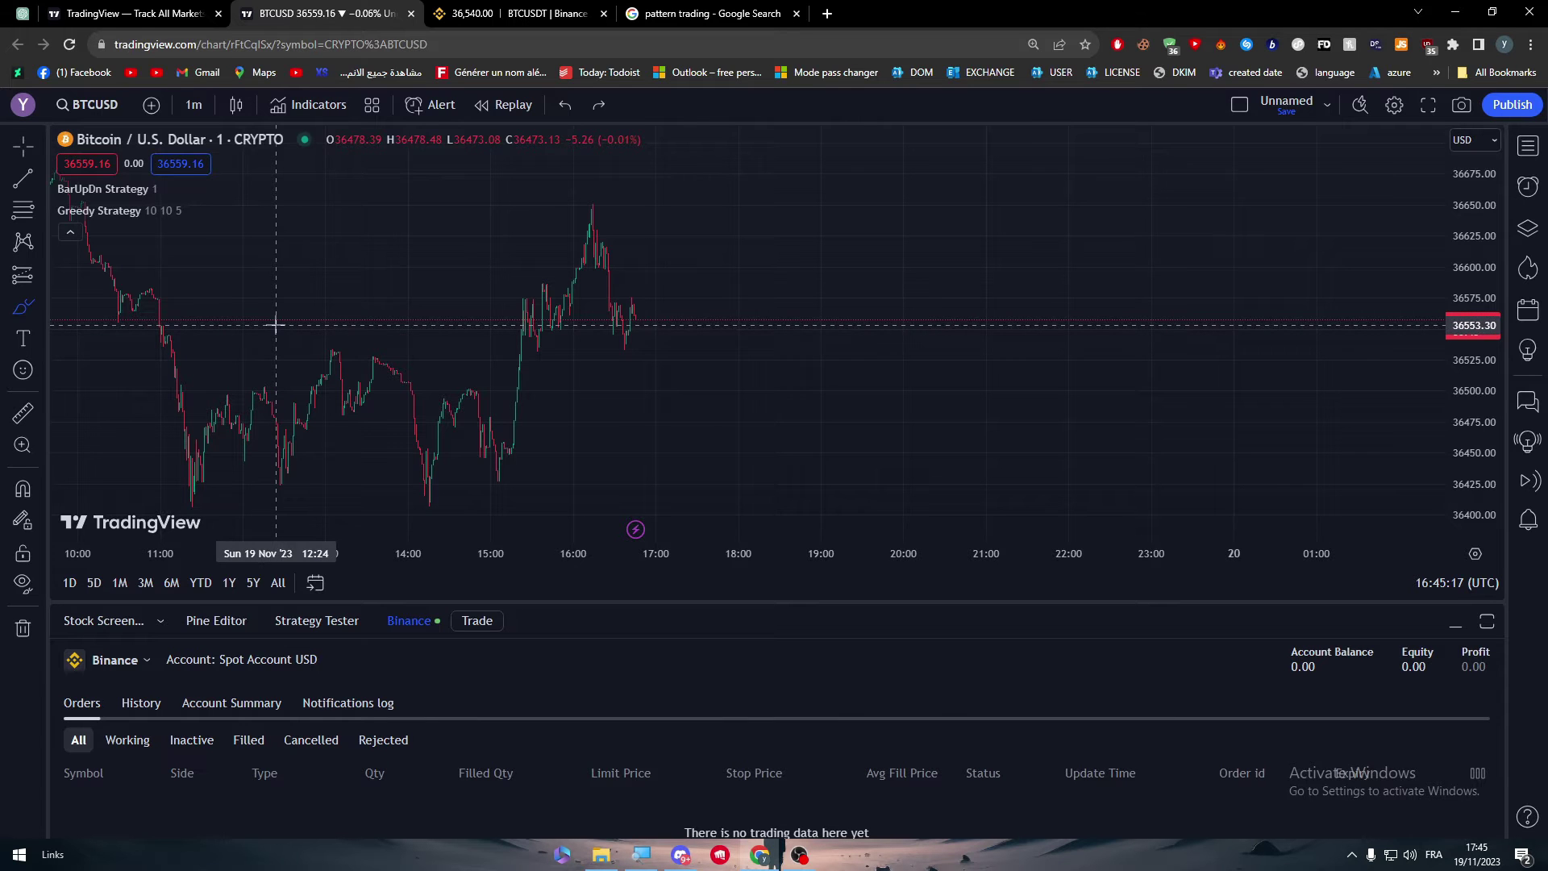
pyautogui.moveTo(836, 403)
pyautogui.mouseDown()
pyautogui.moveTo(637, 349)
pyautogui.moveTo(667, 381)
pyautogui.moveTo(730, 343)
pyautogui.mouseUp()
pyautogui.moveTo(833, 355); pyautogui.dragTo(842, 294)
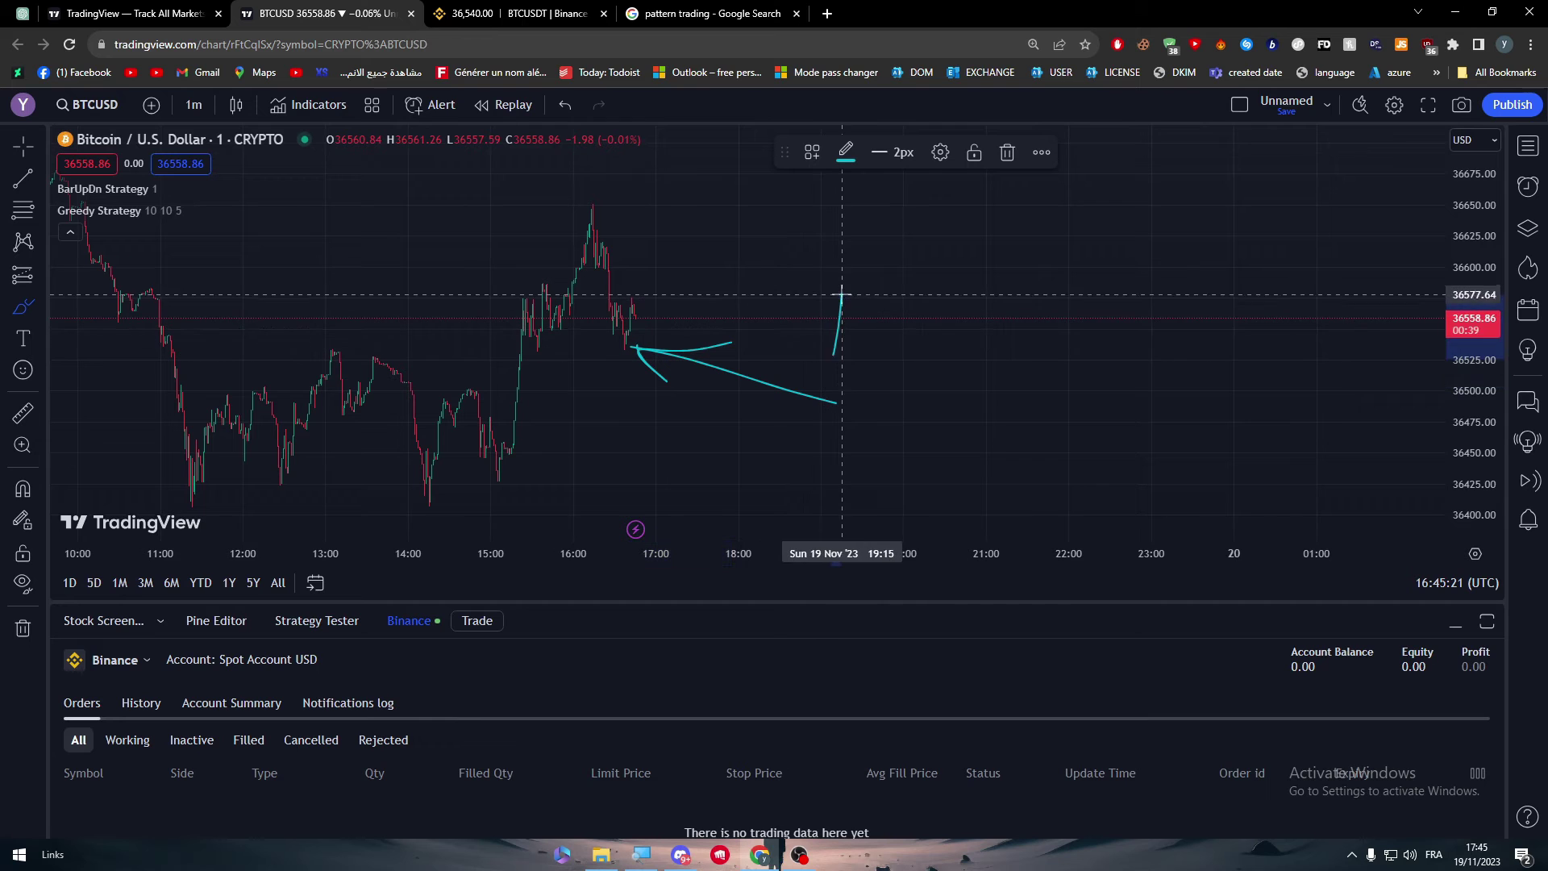
pyautogui.hotkey('ctrl', 'z')
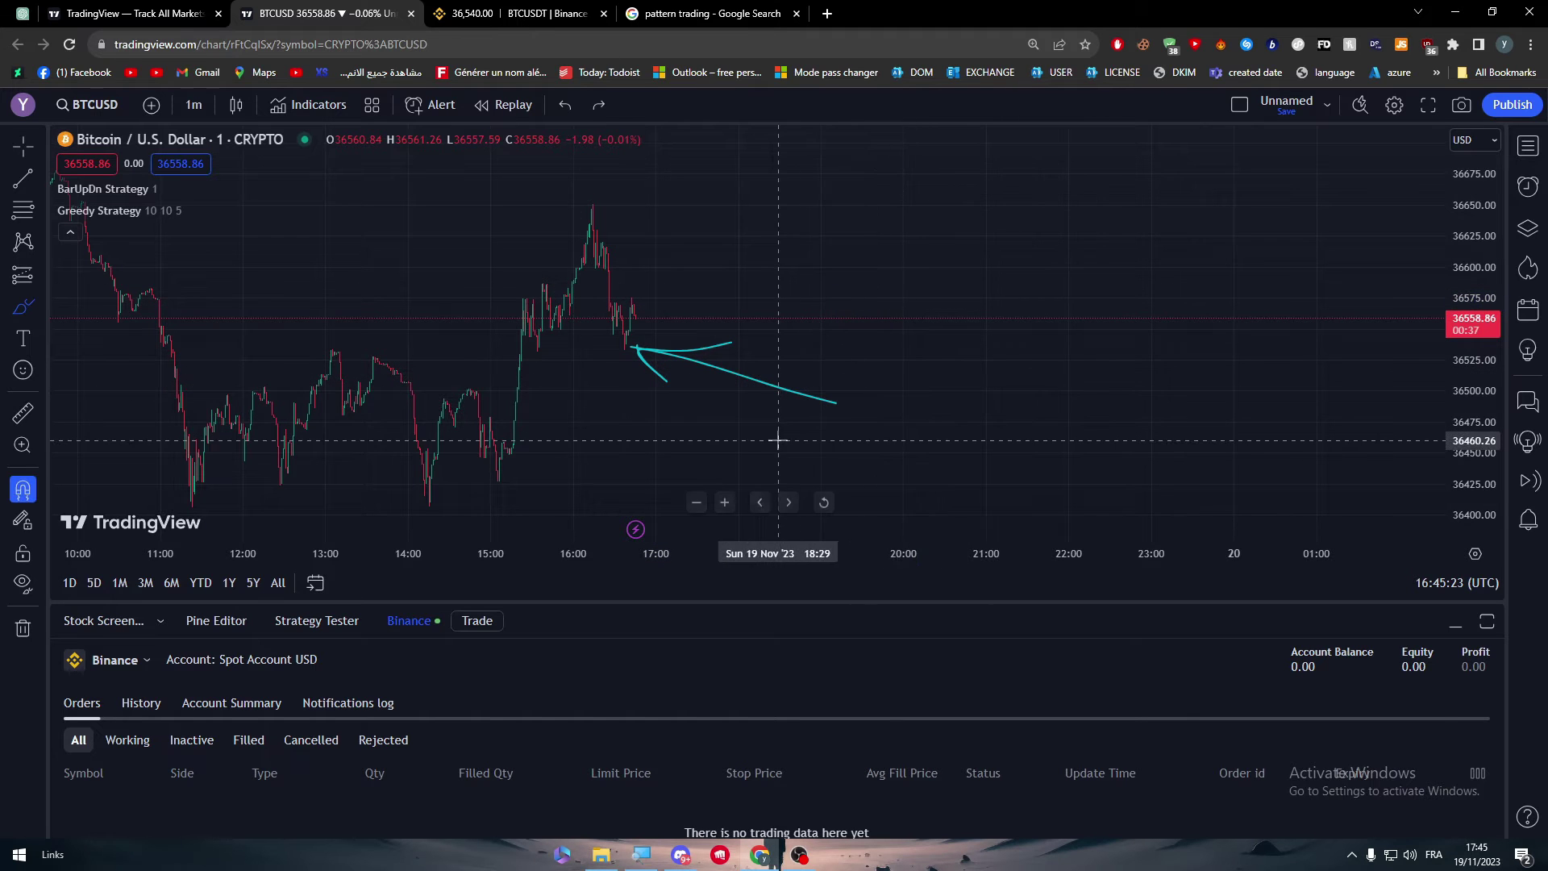
# - Show the 1D range, collapse the bottom trading panel and pan back to recent hours
pyautogui.click(19, 180)
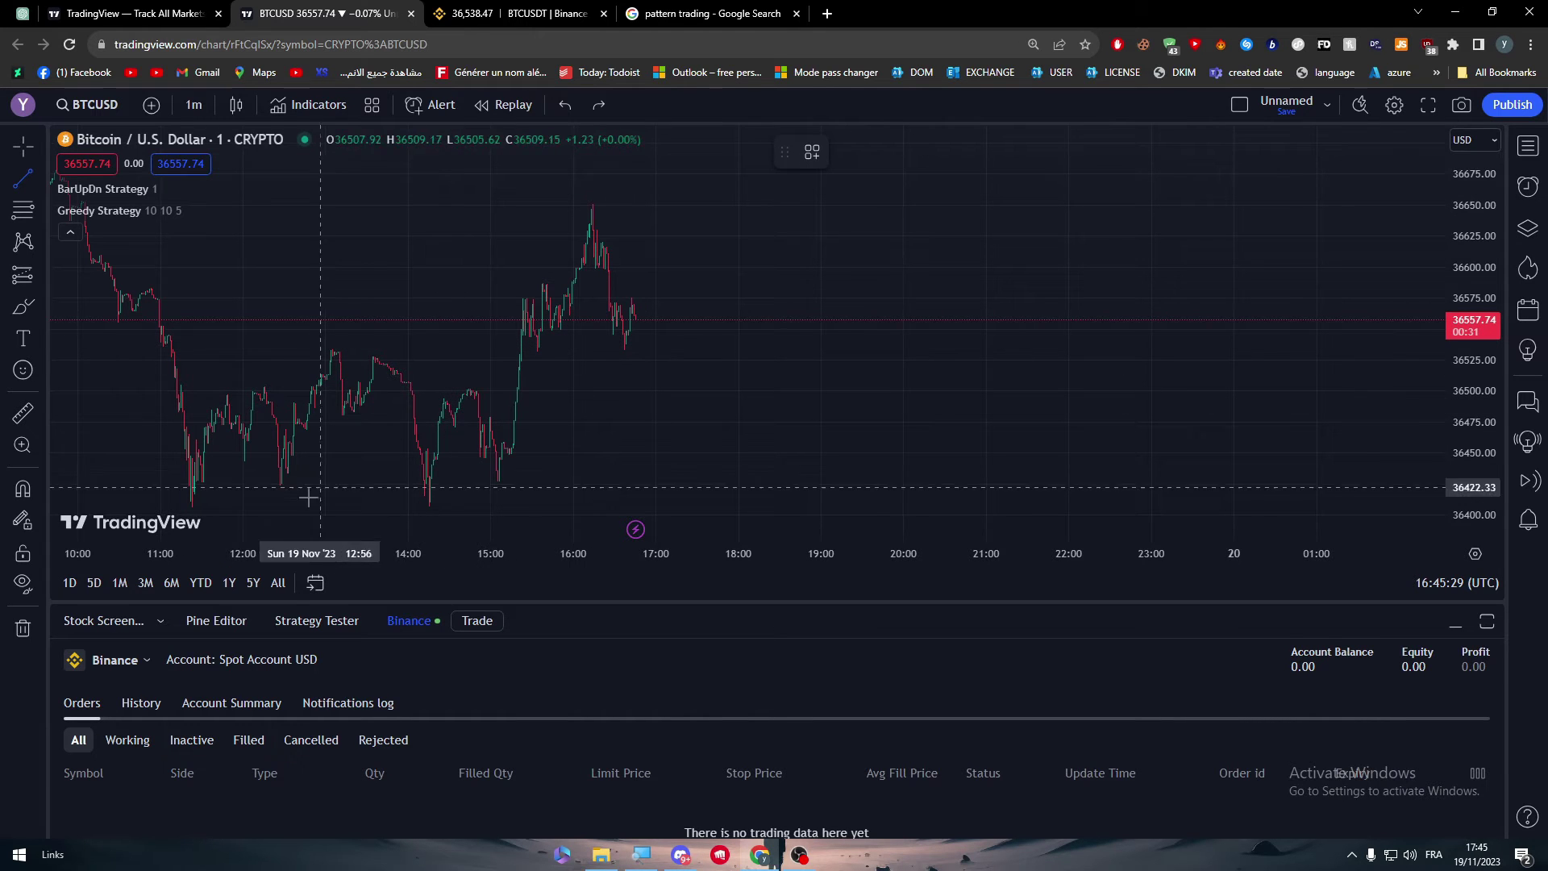
pyautogui.click(71, 582)
pyautogui.moveTo(611, 600); pyautogui.dragTo(582, 774)
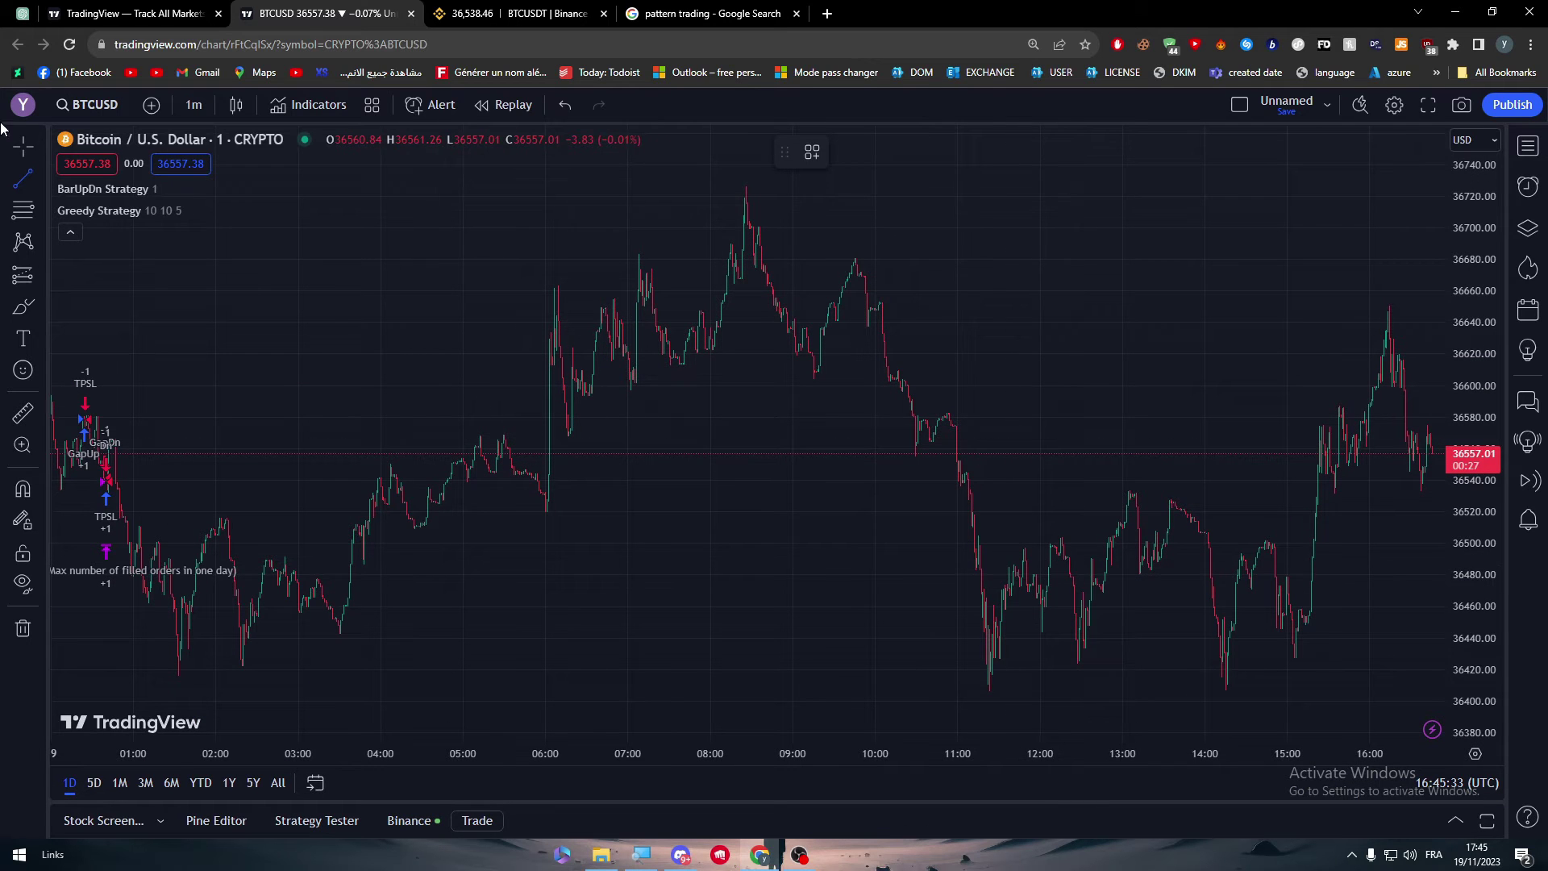
pyautogui.moveTo(952, 464); pyautogui.dragTo(515, 443)
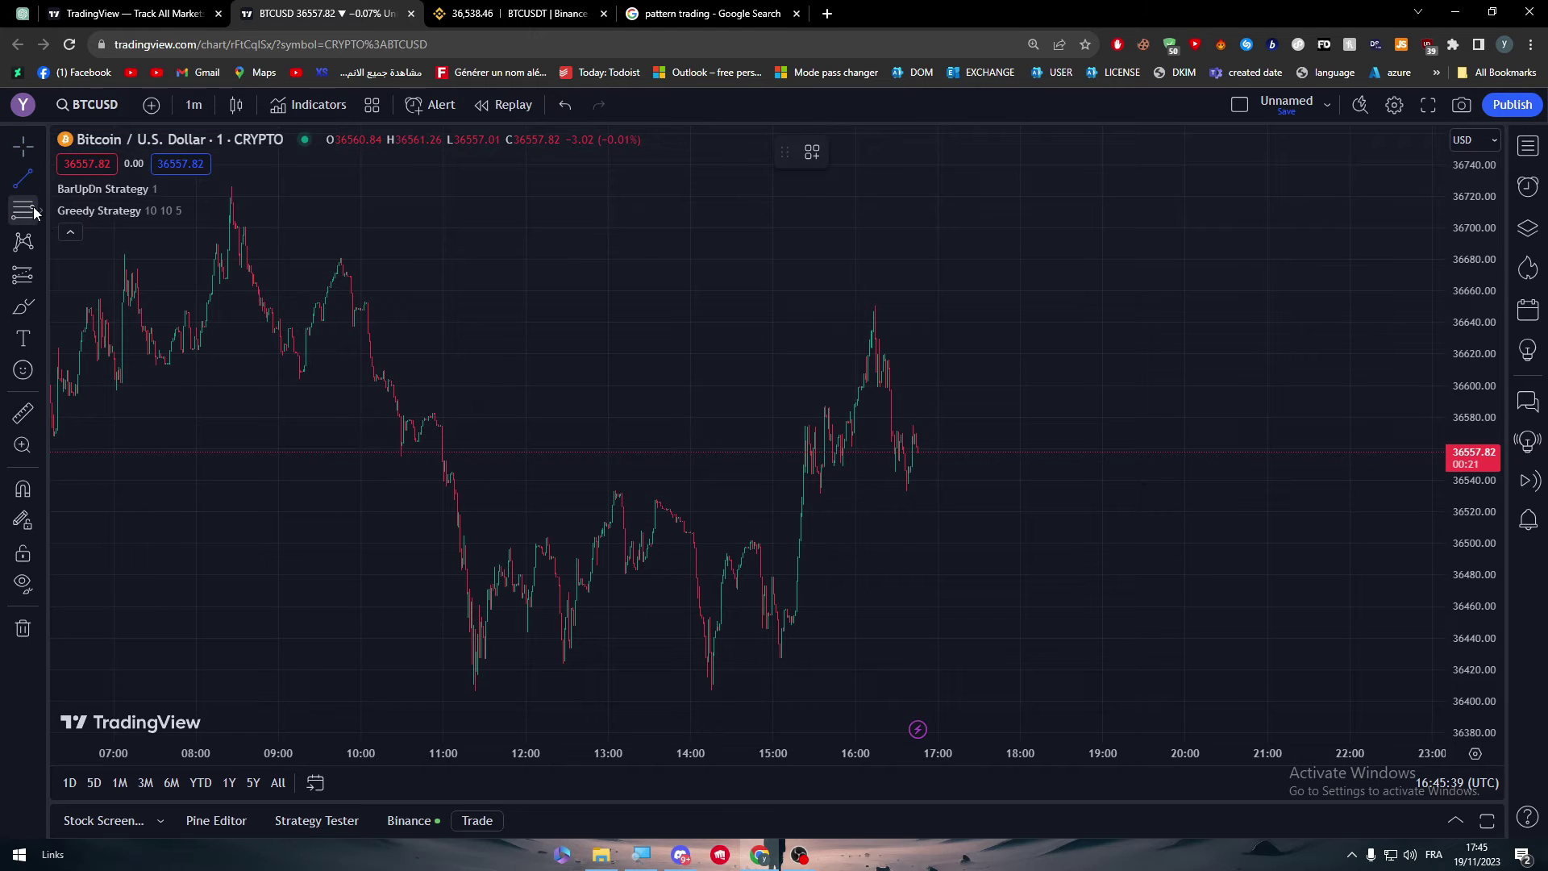
# - Draw a trend line from near 36659, move it lower, then delete it
pyautogui.click(24, 180)
pyautogui.click(648, 292)
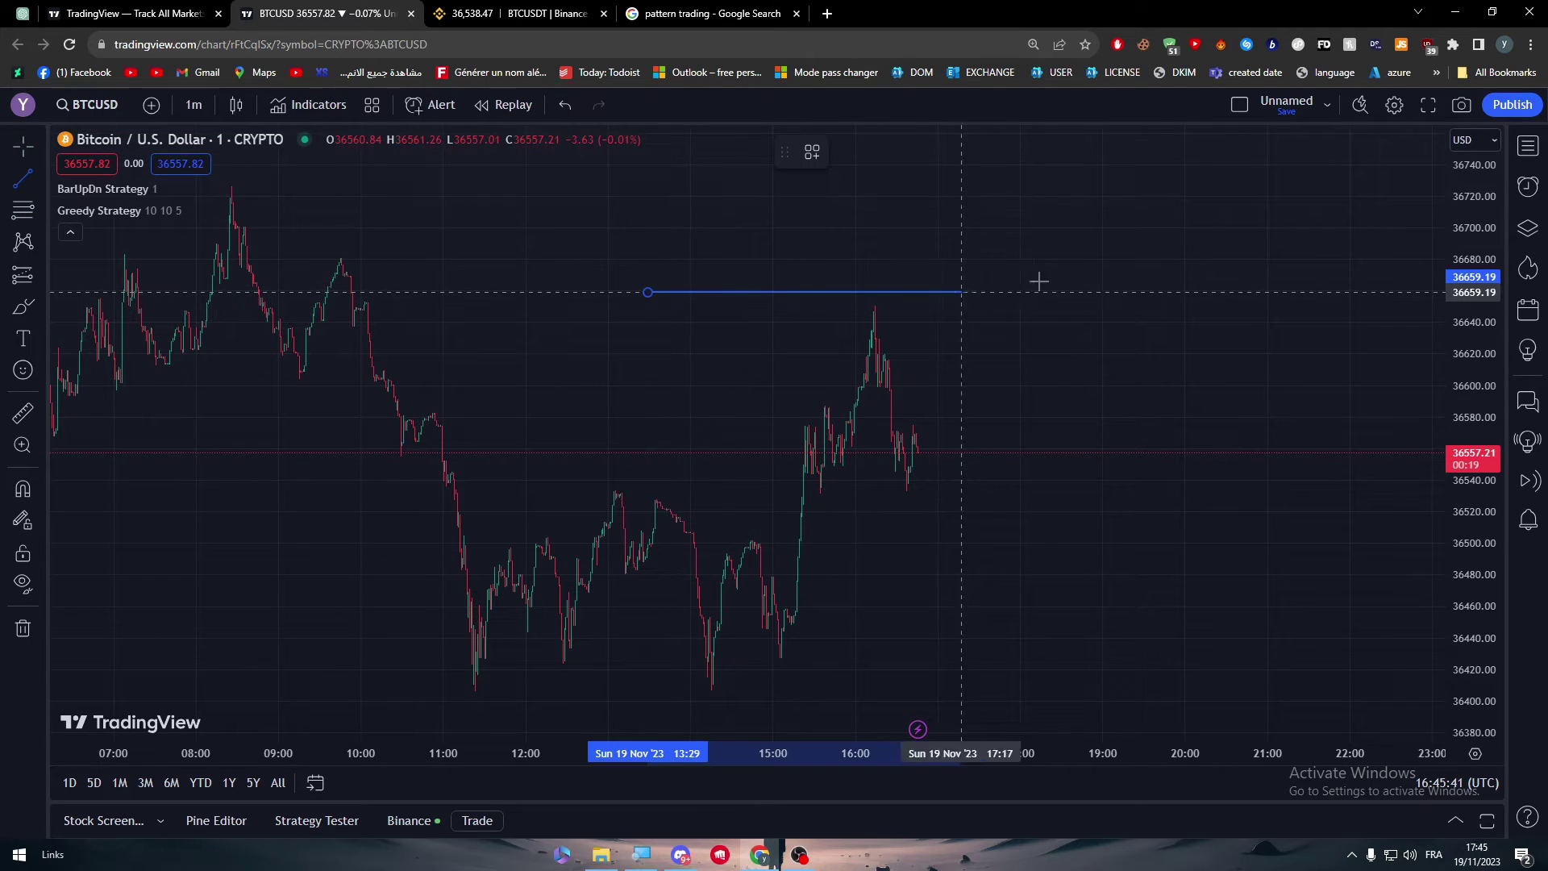
pyautogui.click(1182, 289)
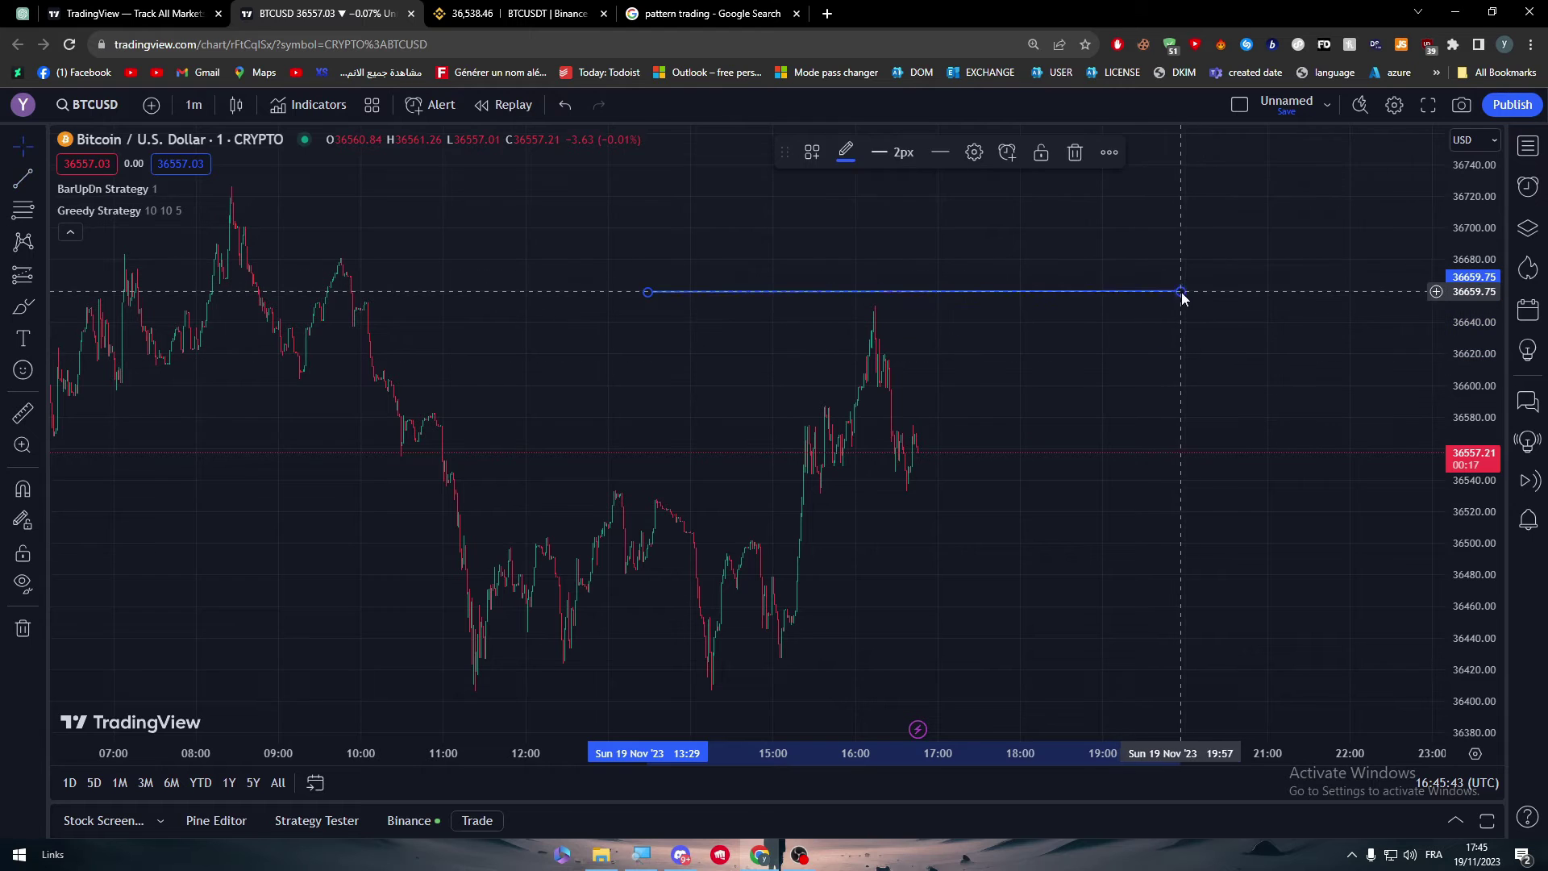
pyautogui.moveTo(999, 290); pyautogui.dragTo(992, 480)
pyautogui.click(993, 482)
pyautogui.press('Delete')
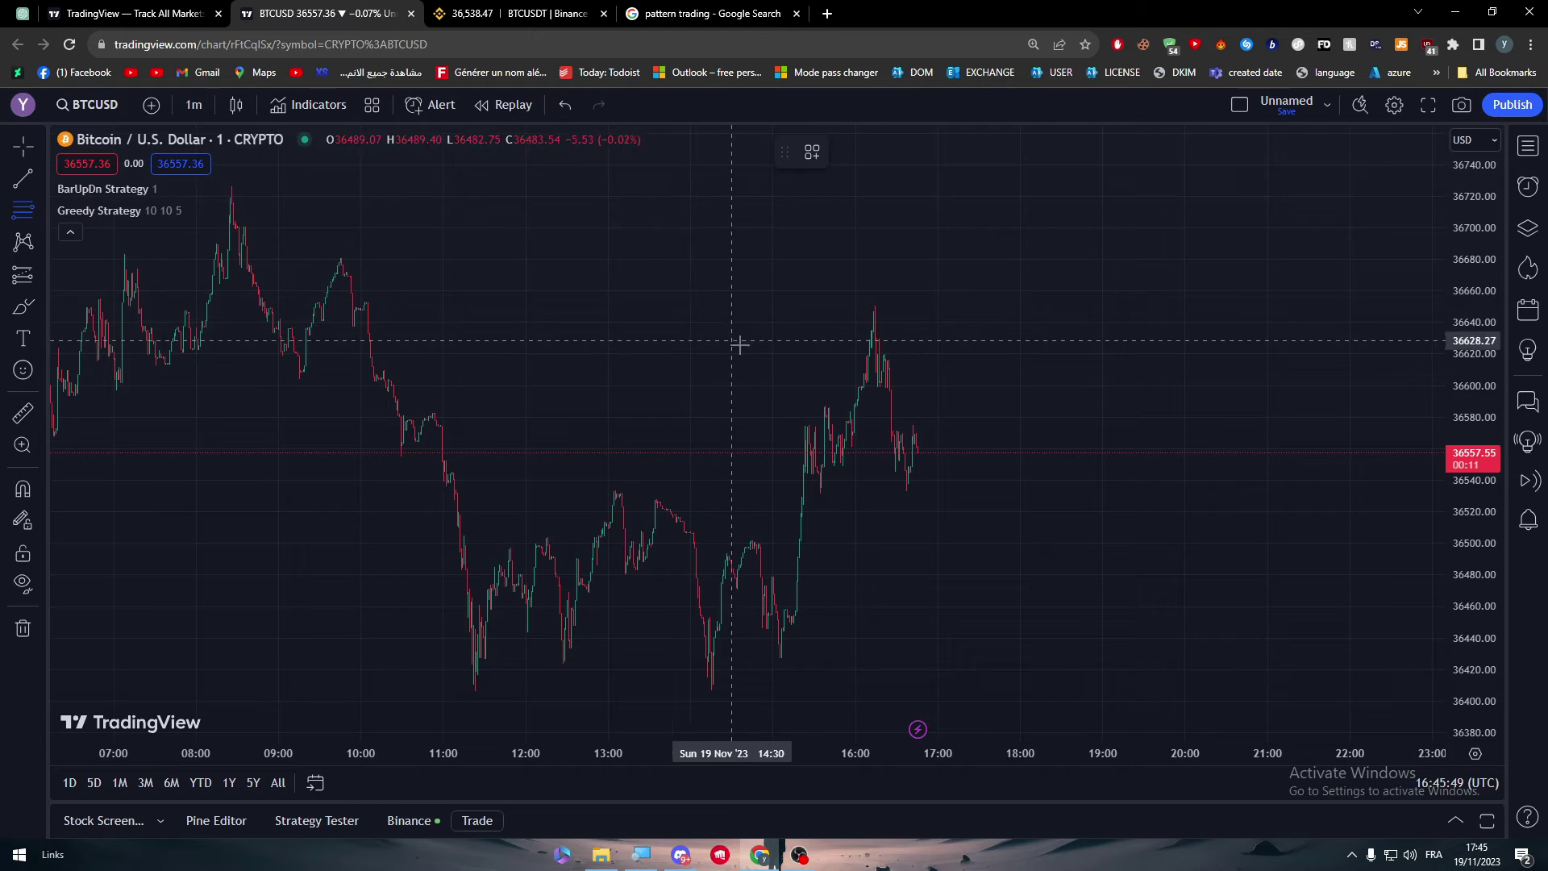
# - Collapse the indicator legend on the BTCUSD chart
pyautogui.moveTo(71, 224)
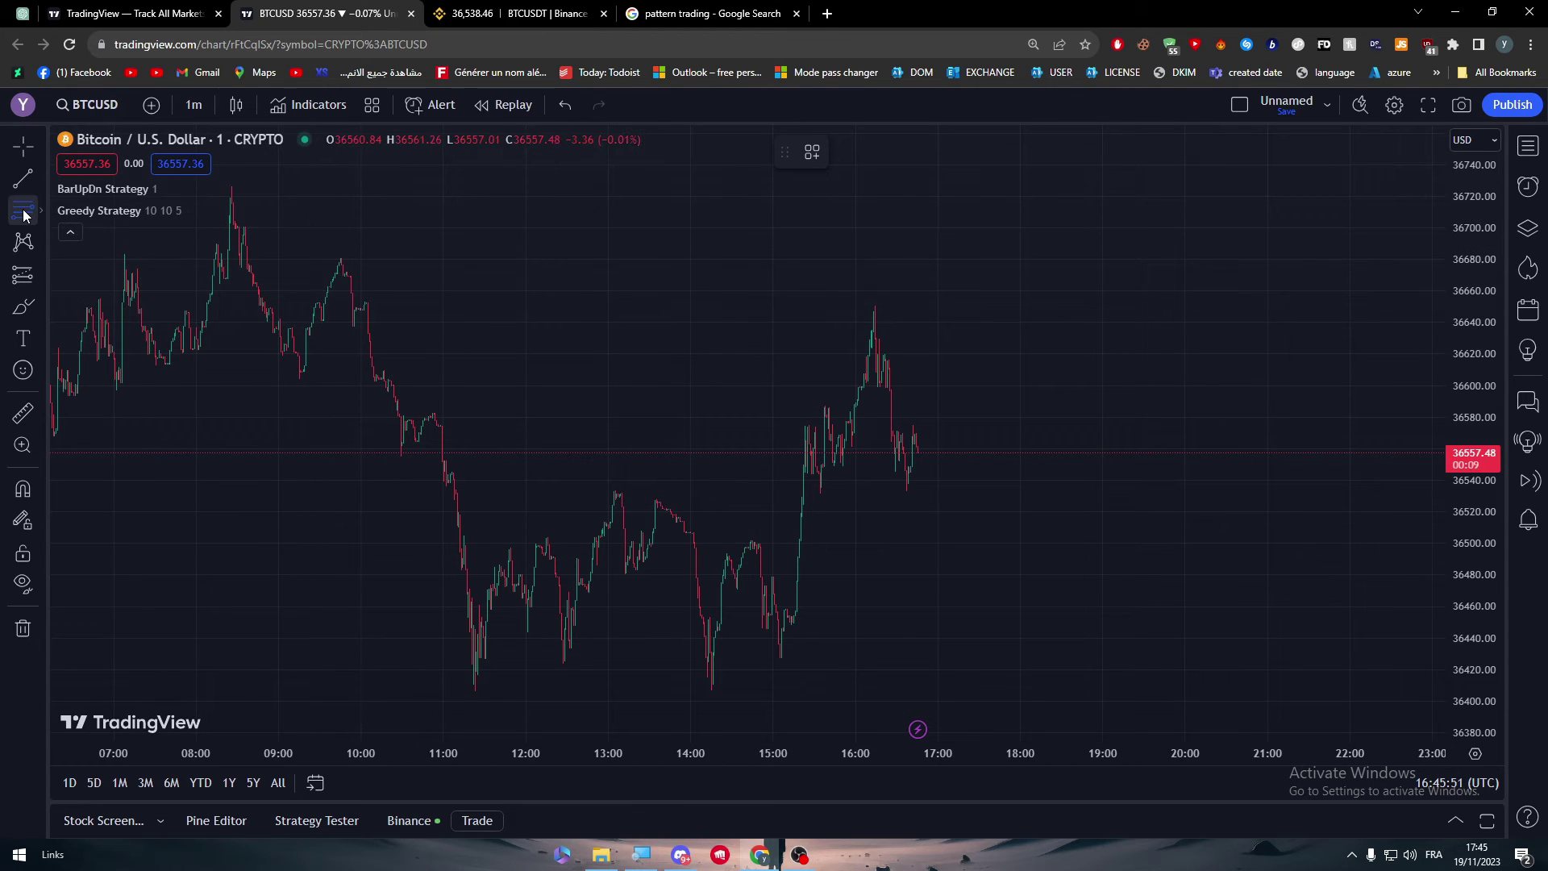
pyautogui.press('super')
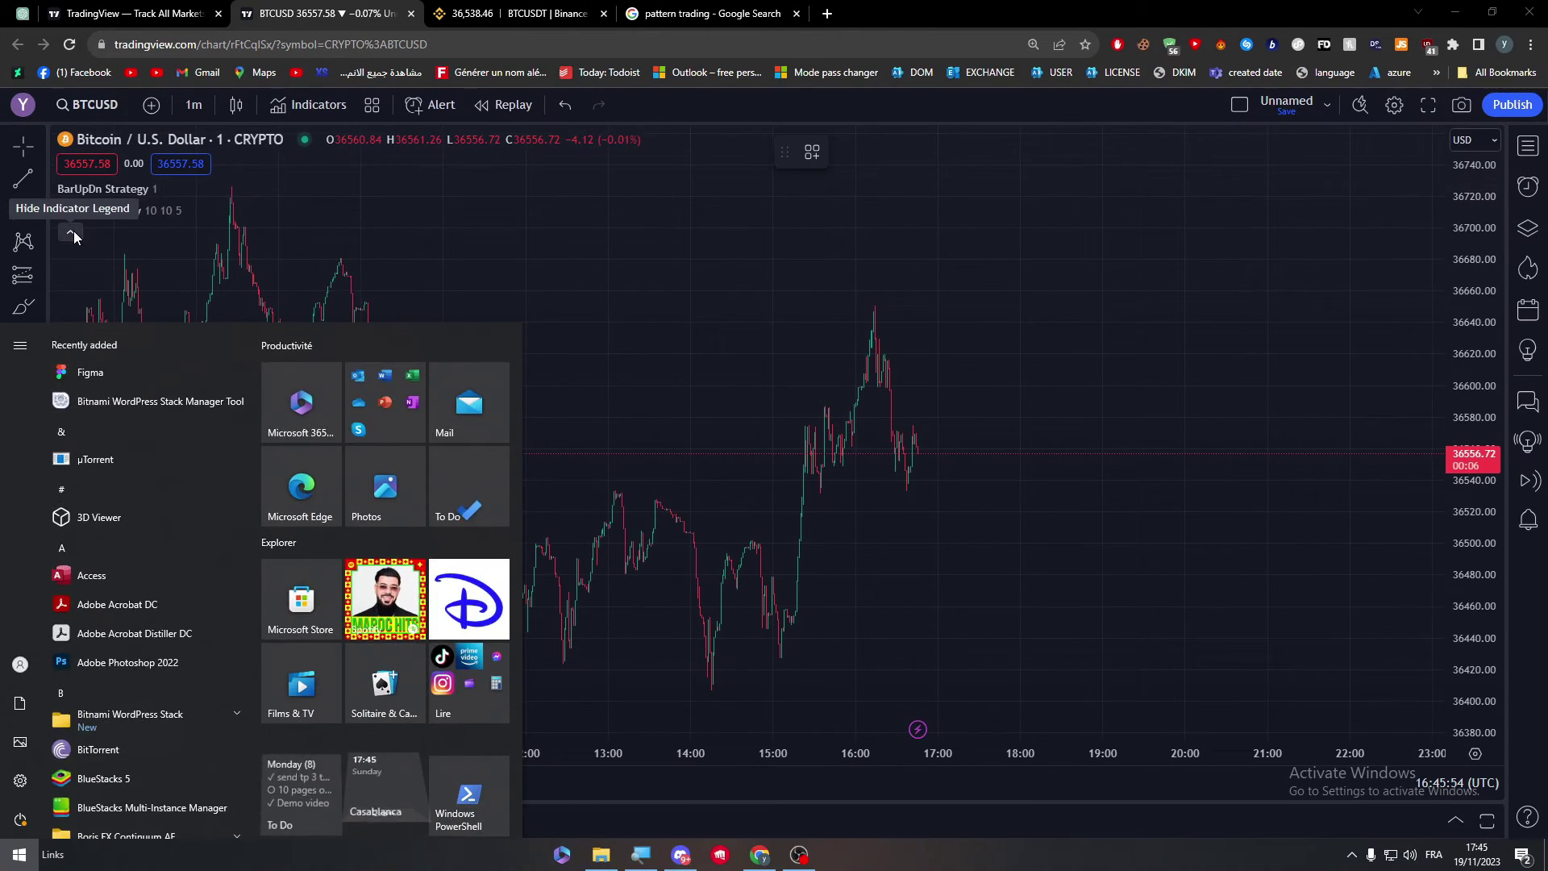
pyautogui.click(73, 235)
# - Draw a Fib Retracement from the 36664.25 high to the 36429.23 low, then switch to Binance
pyautogui.click(22, 209)
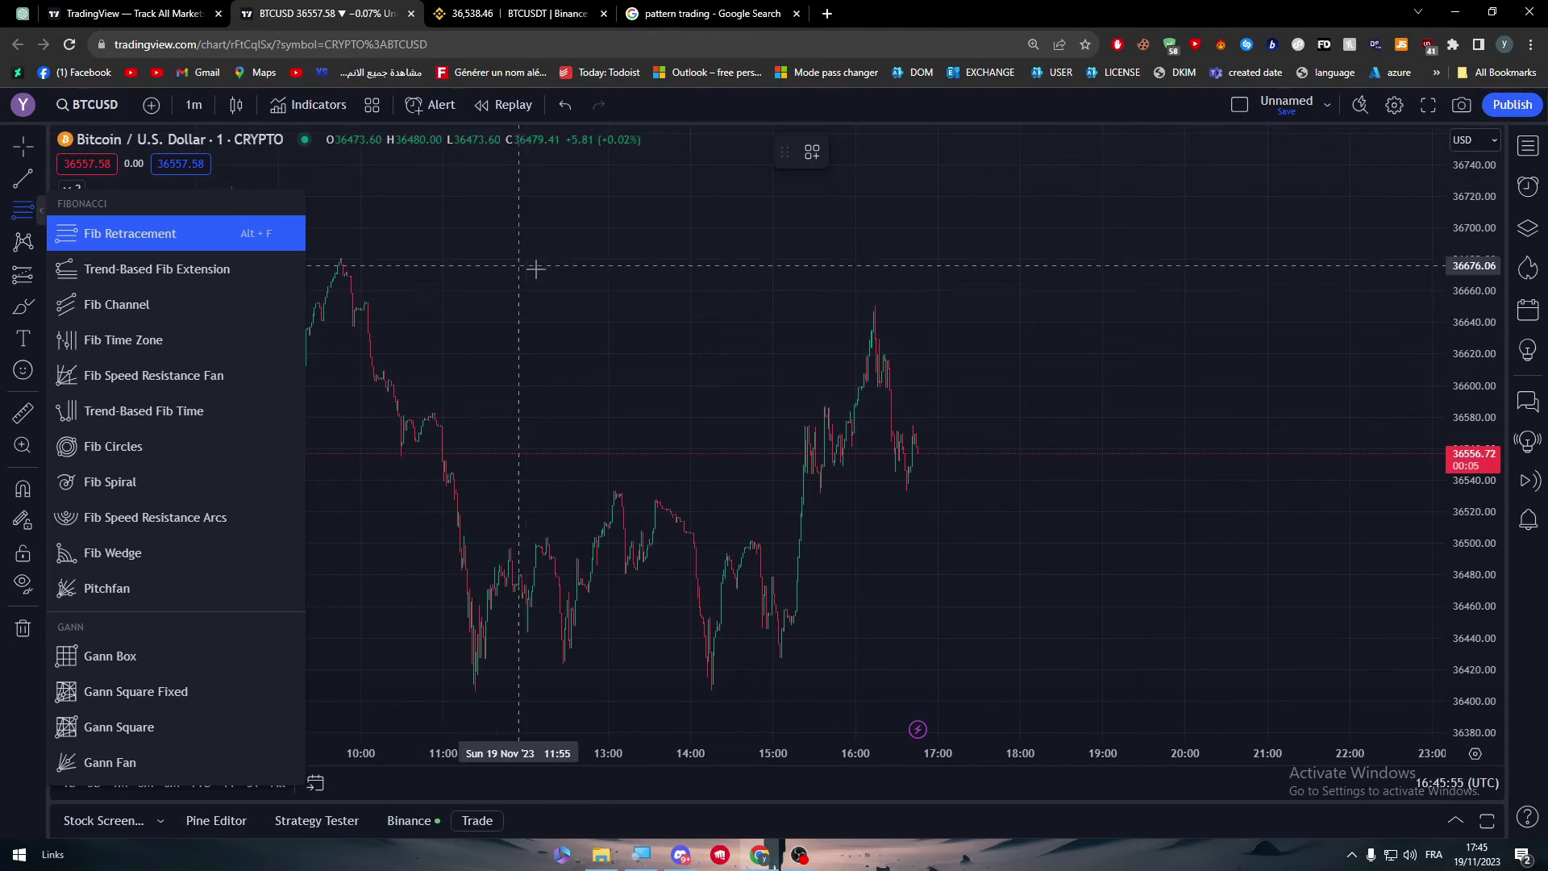
pyautogui.click(163, 233)
pyautogui.click(492, 283)
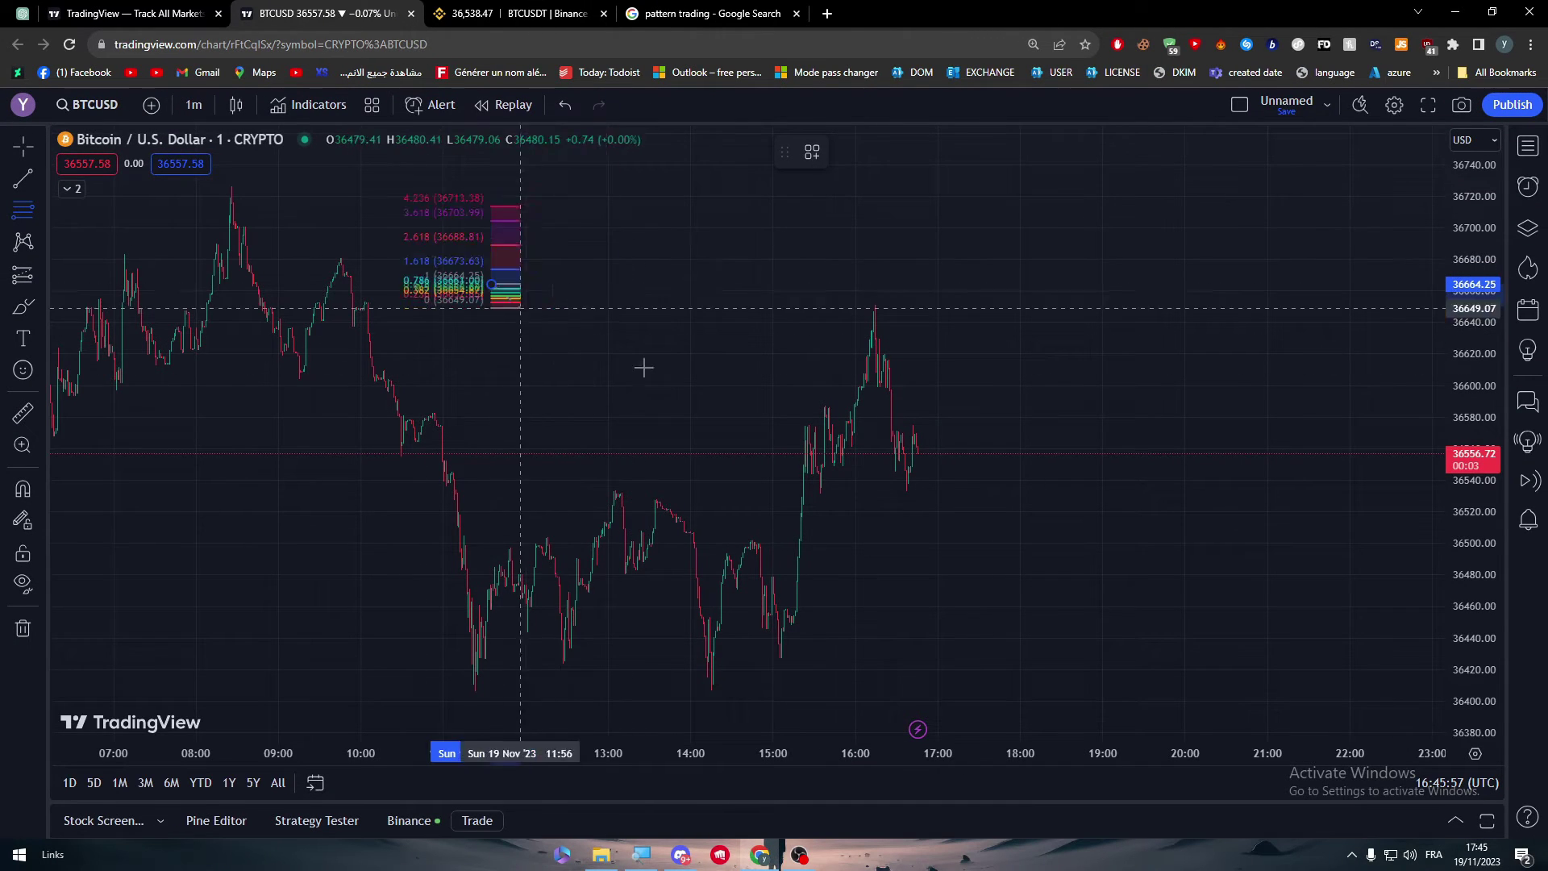
pyautogui.click(1294, 669)
pyautogui.click(1347, 654)
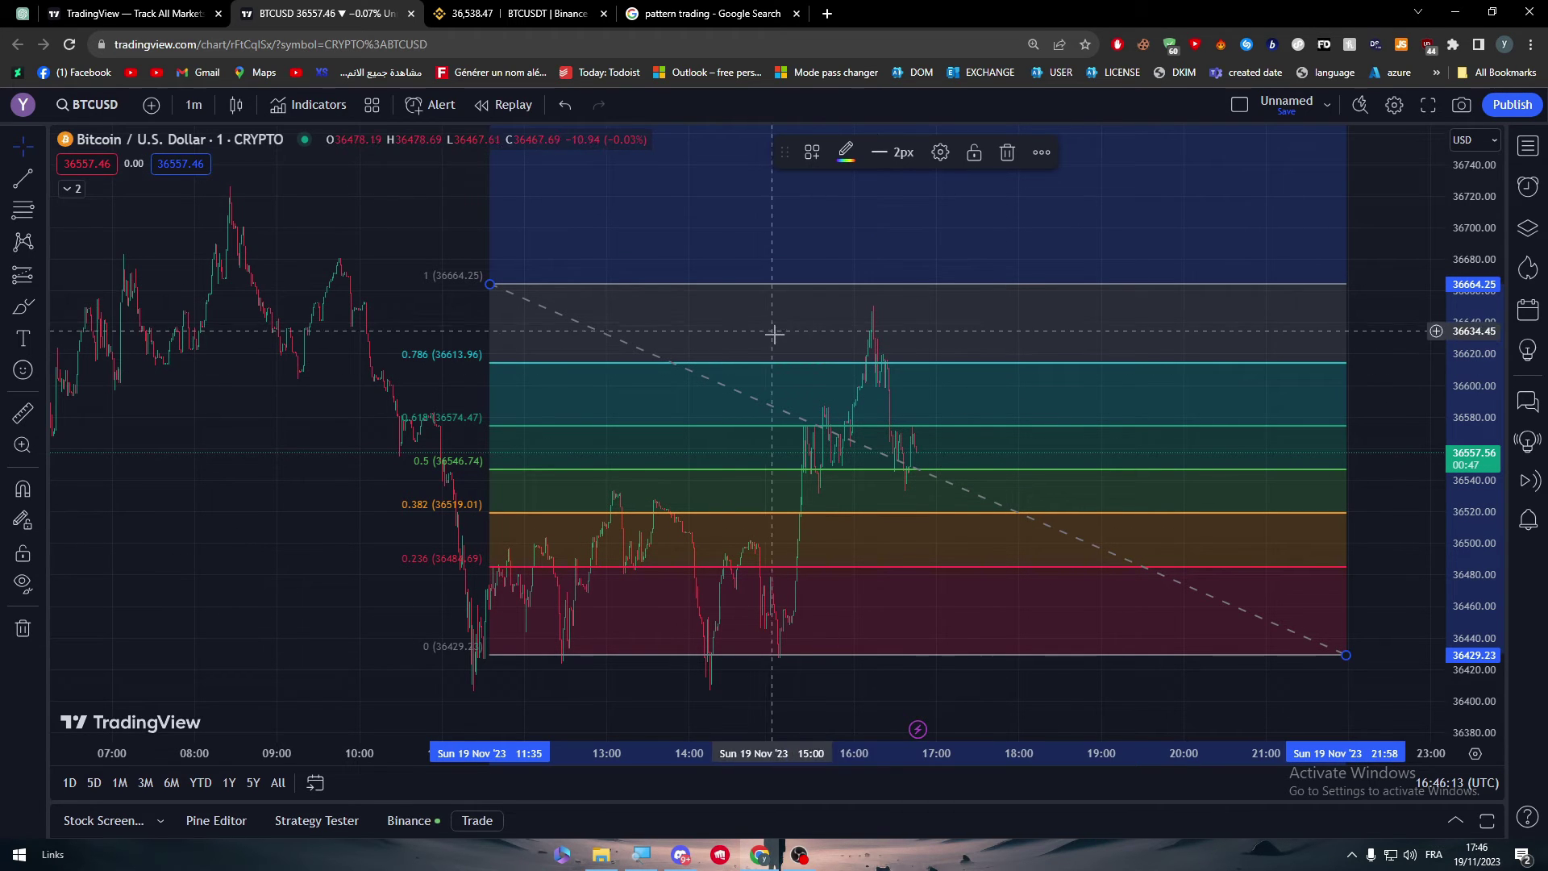
pyautogui.click(548, 11)
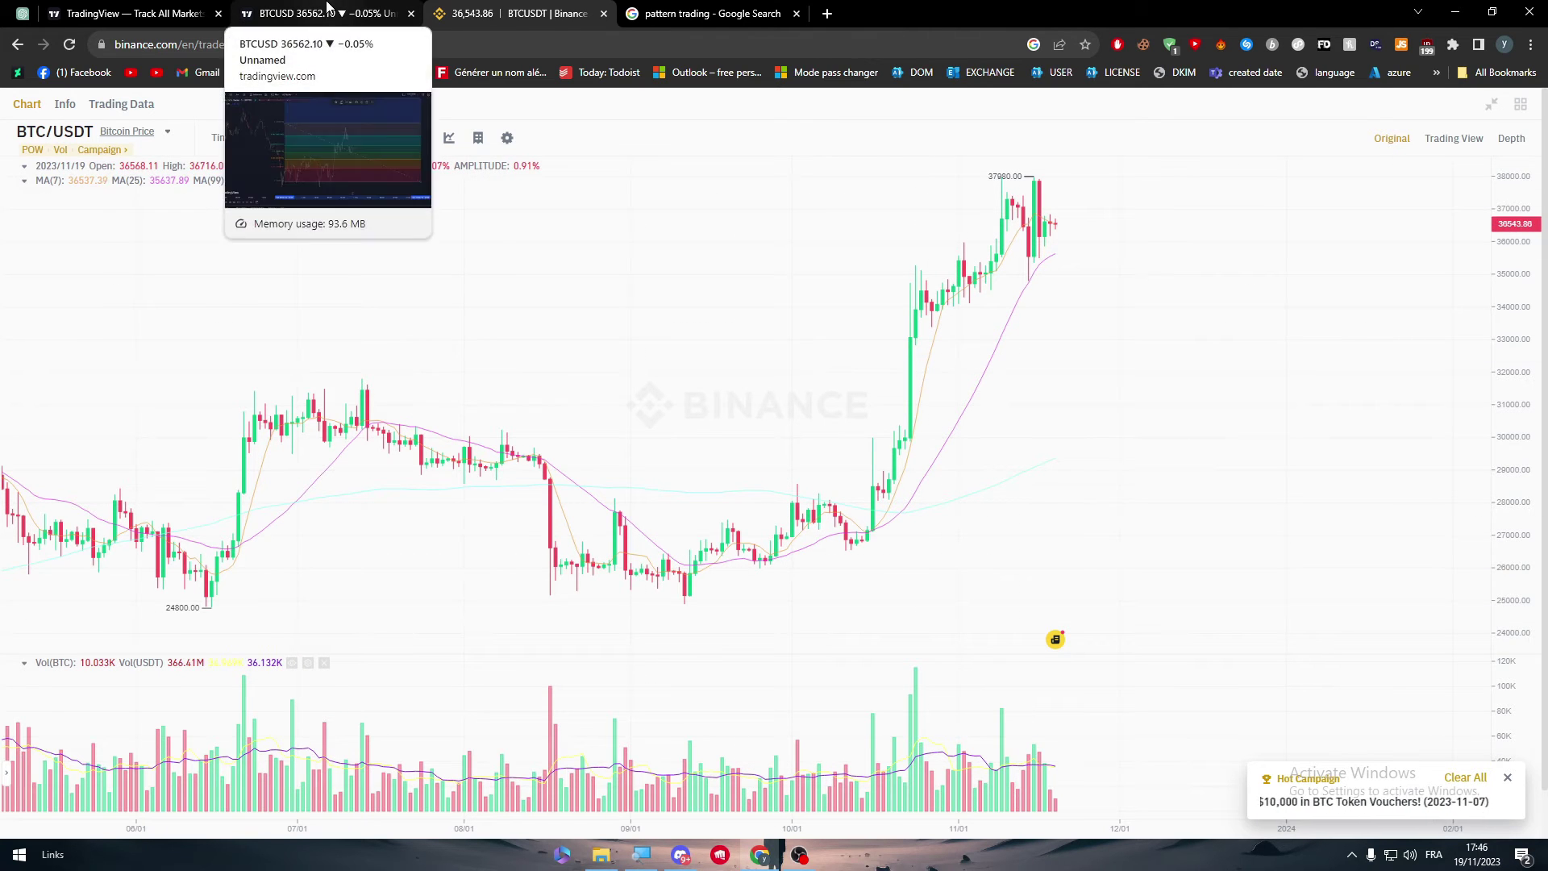
# - Pan the Binance BTC/USDT chart back to June–November prices, then return to TradingView's BTCUSD chart
pyautogui.click(327, 13)
pyautogui.click(505, 13)
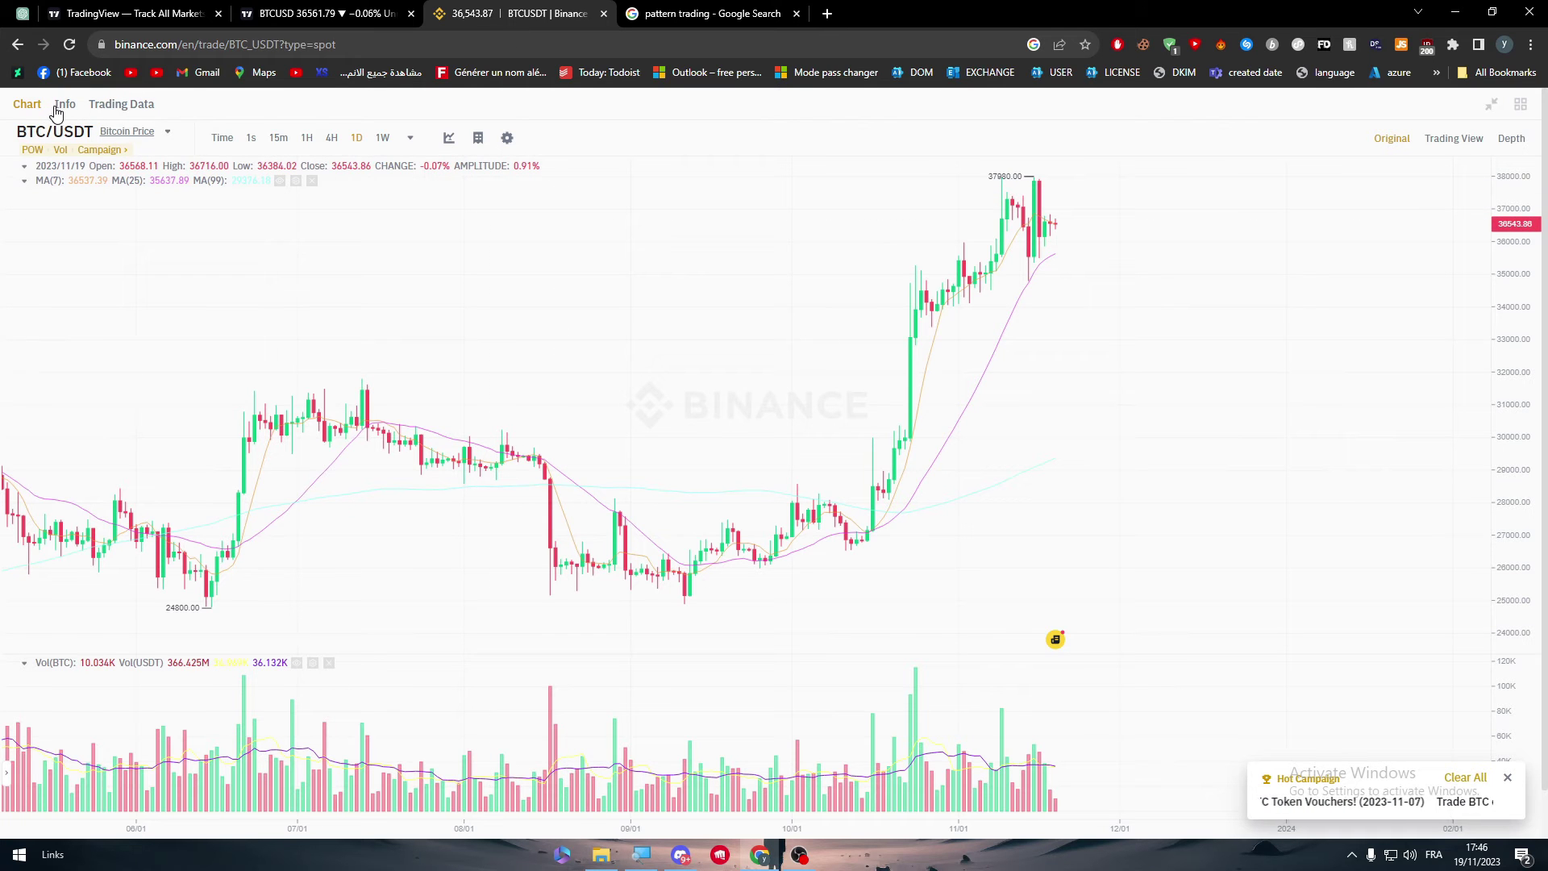
pyautogui.hscroll(3, 771, 496)
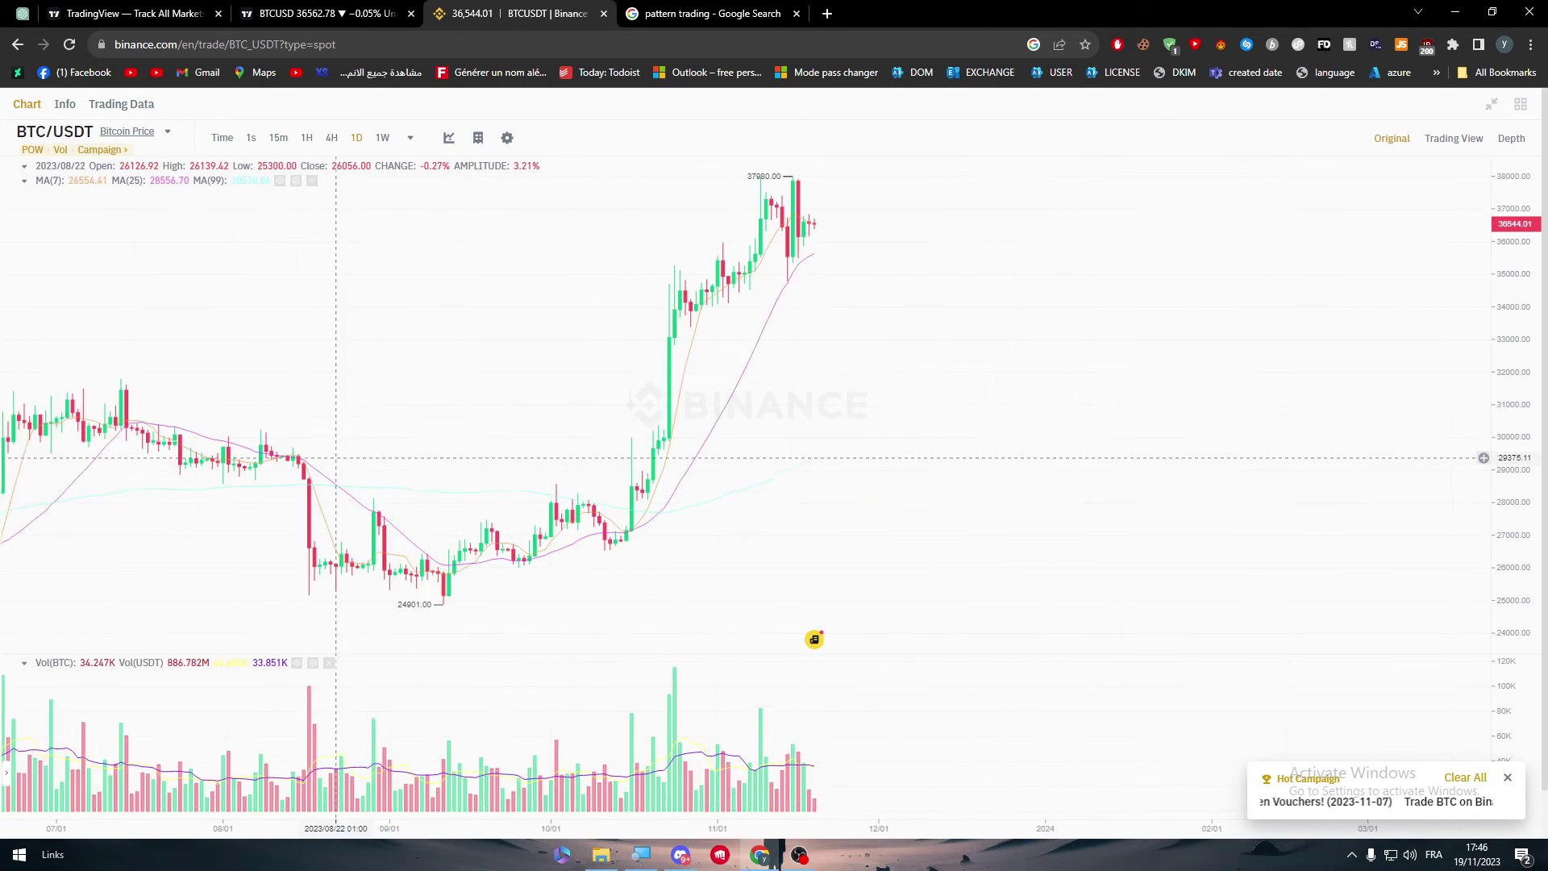
pyautogui.hscroll(-10, 981, 511)
pyautogui.moveTo(958, 474); pyautogui.dragTo(471, 468)
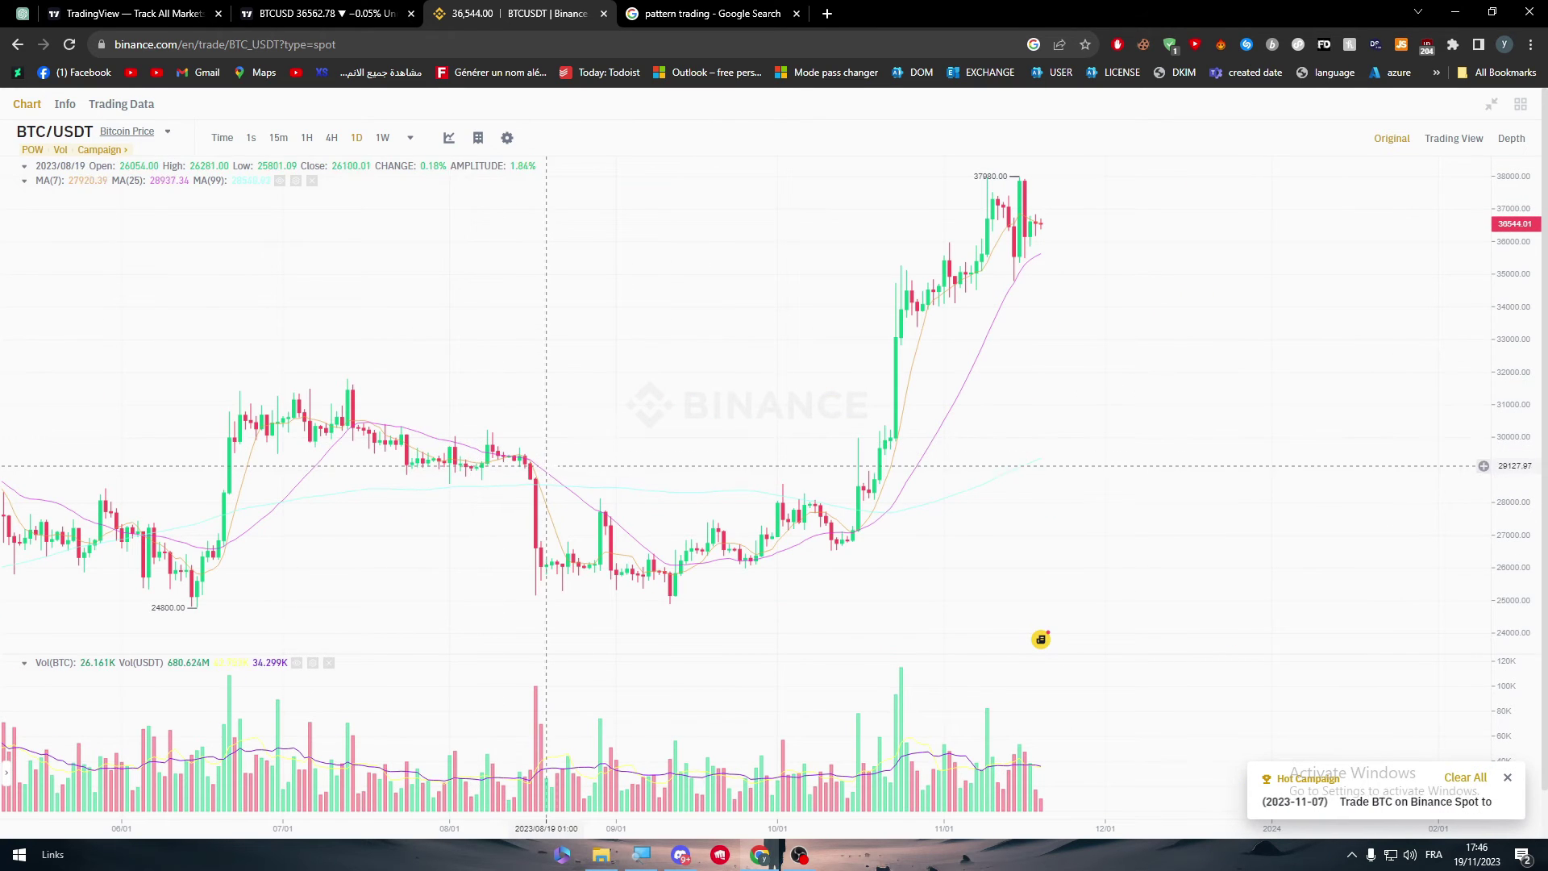
pyautogui.click(165, 9)
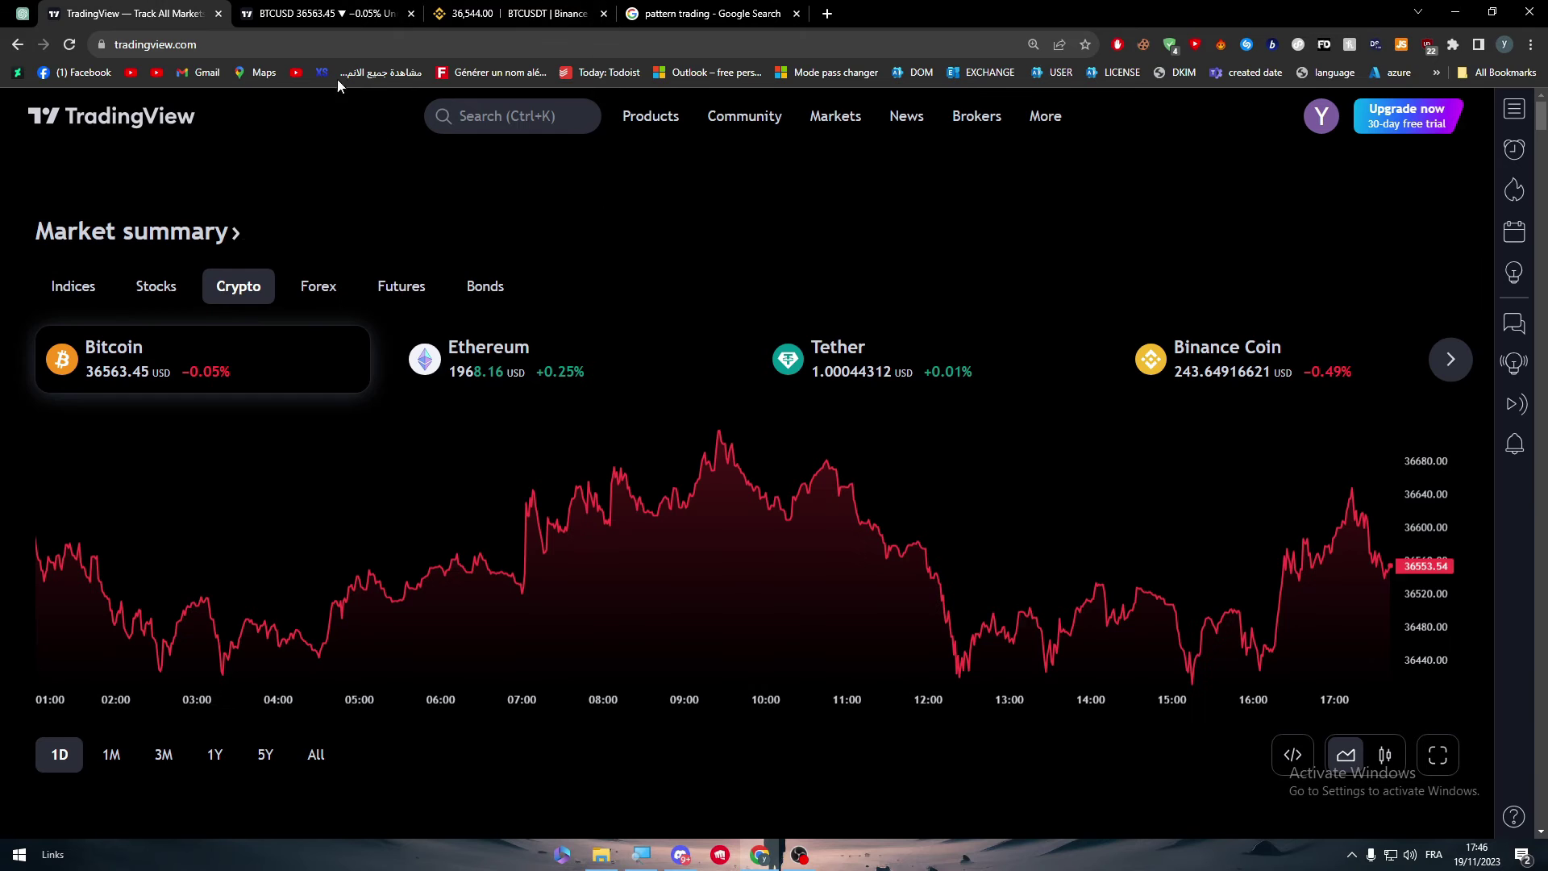
pyautogui.click(330, 14)
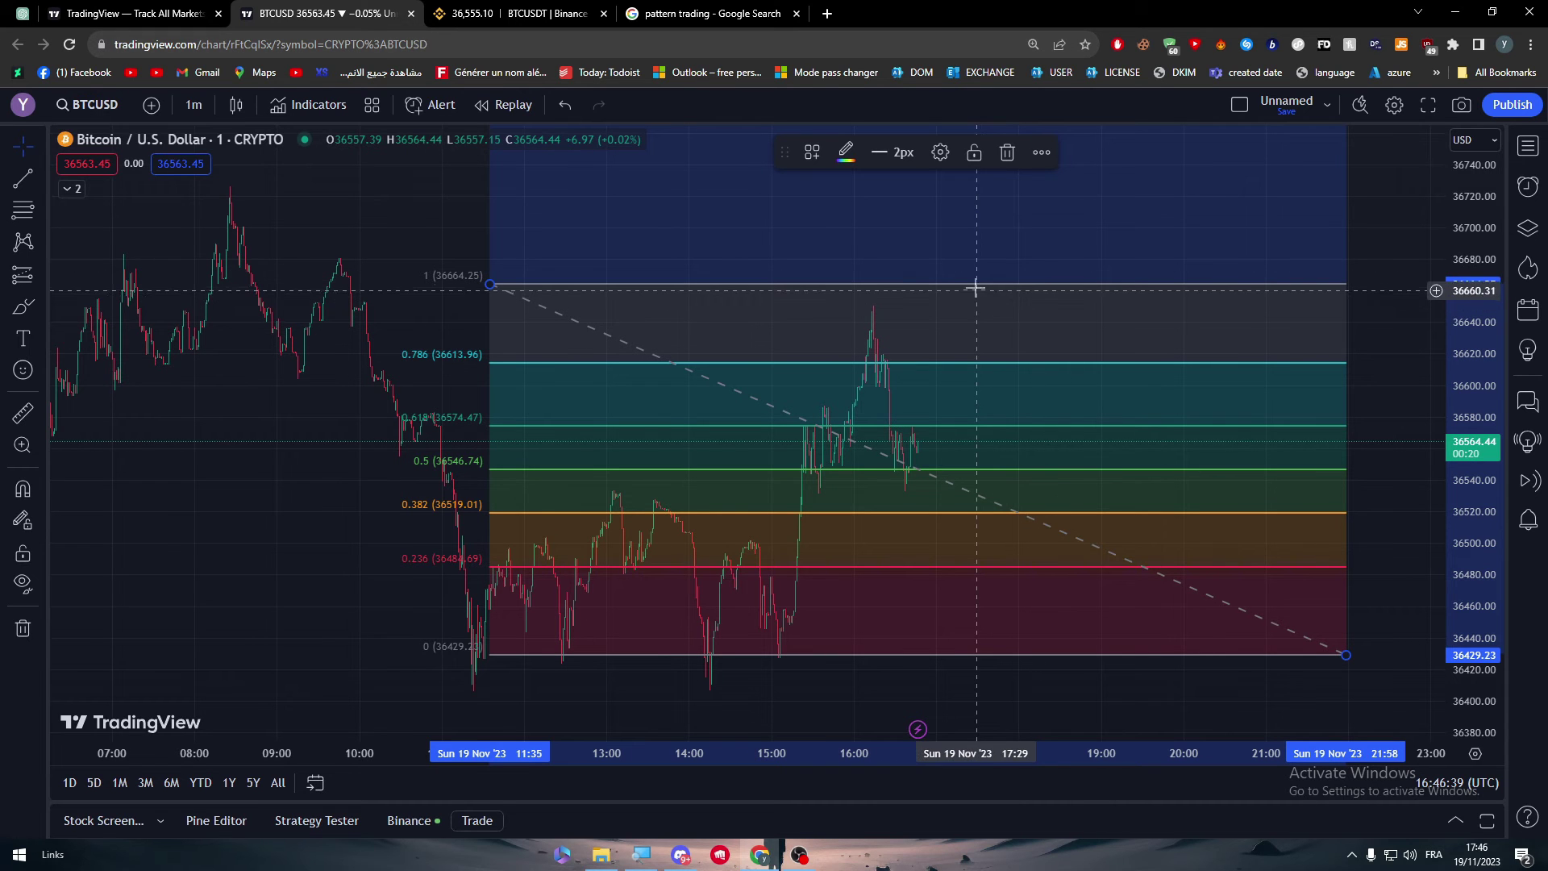
# - Delete the Fib Retracement, then draw a five-point XABCD pattern and delete it too
pyautogui.moveTo(977, 288); pyautogui.dragTo(977, 374)
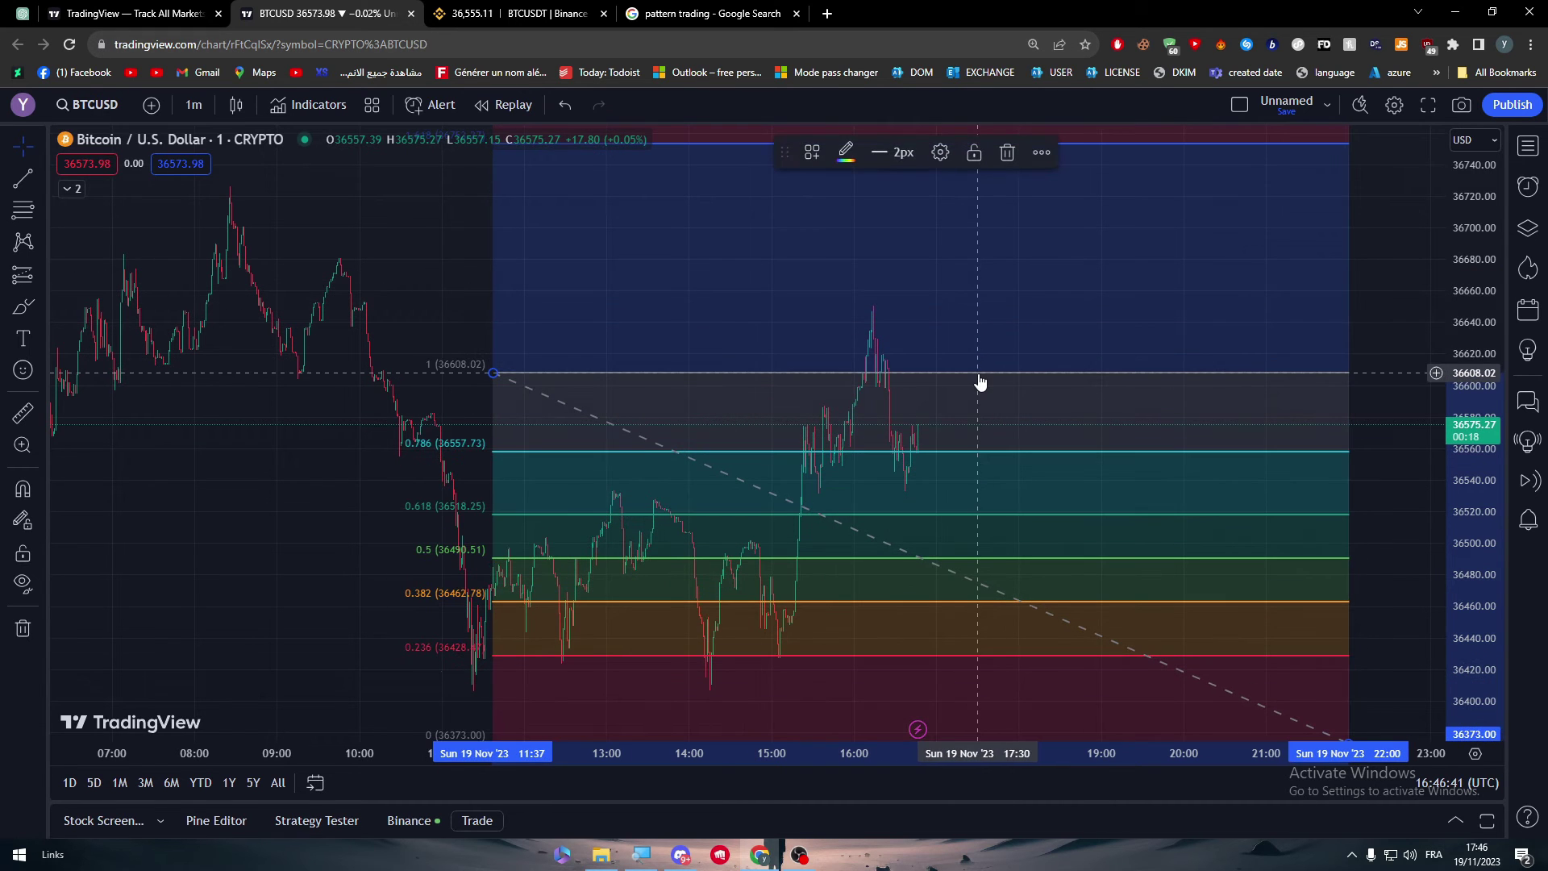
pyautogui.press('Delete')
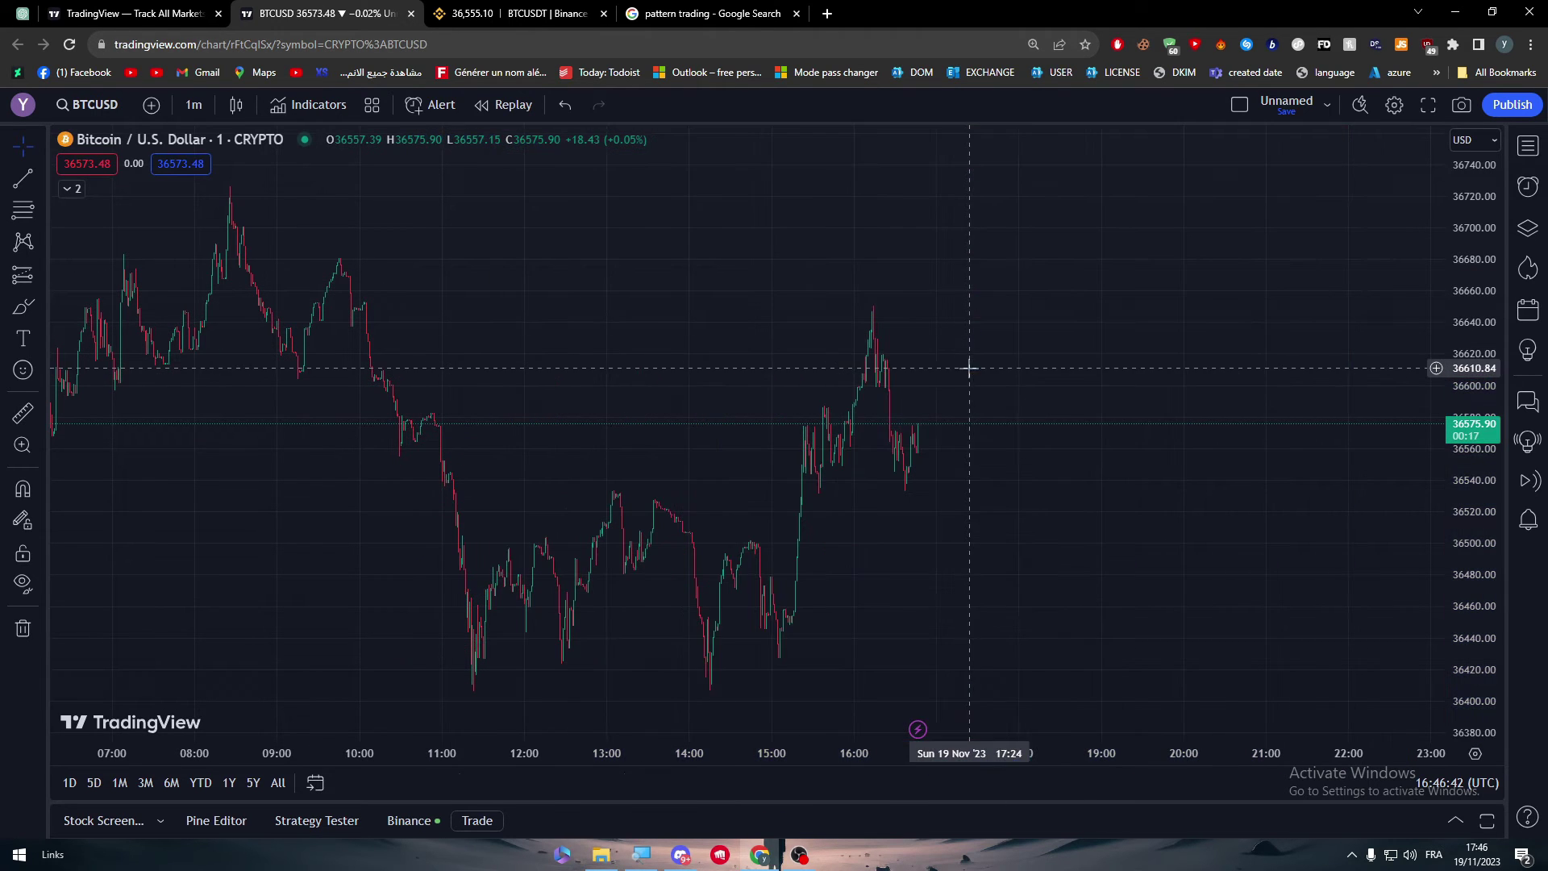
pyautogui.click(31, 245)
pyautogui.click(659, 435)
pyautogui.click(949, 635)
pyautogui.click(1218, 367)
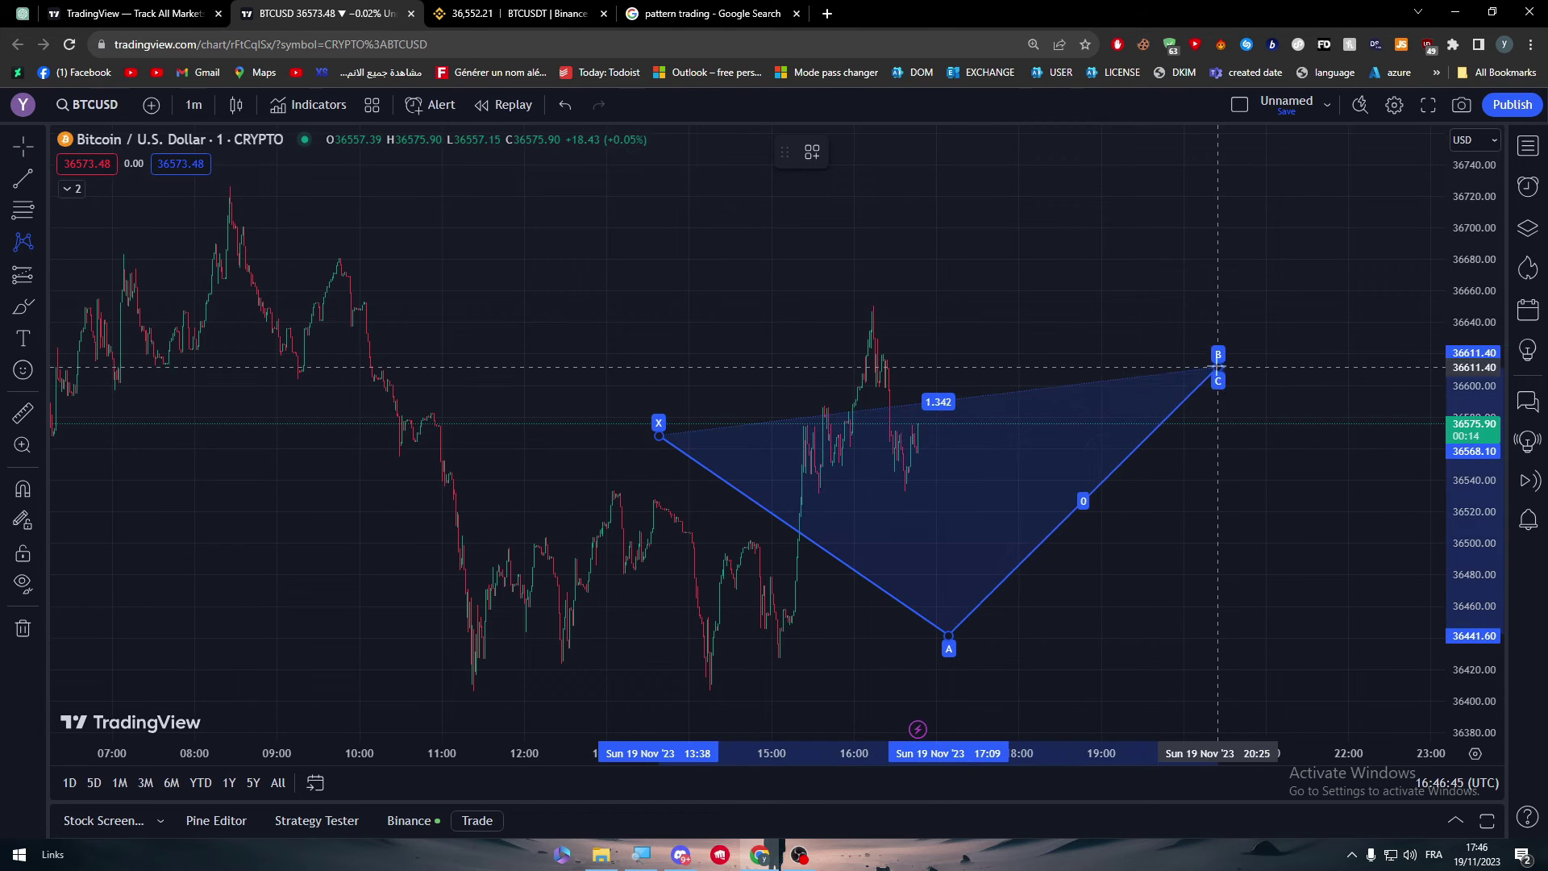
pyautogui.click(949, 303)
pyautogui.click(790, 297)
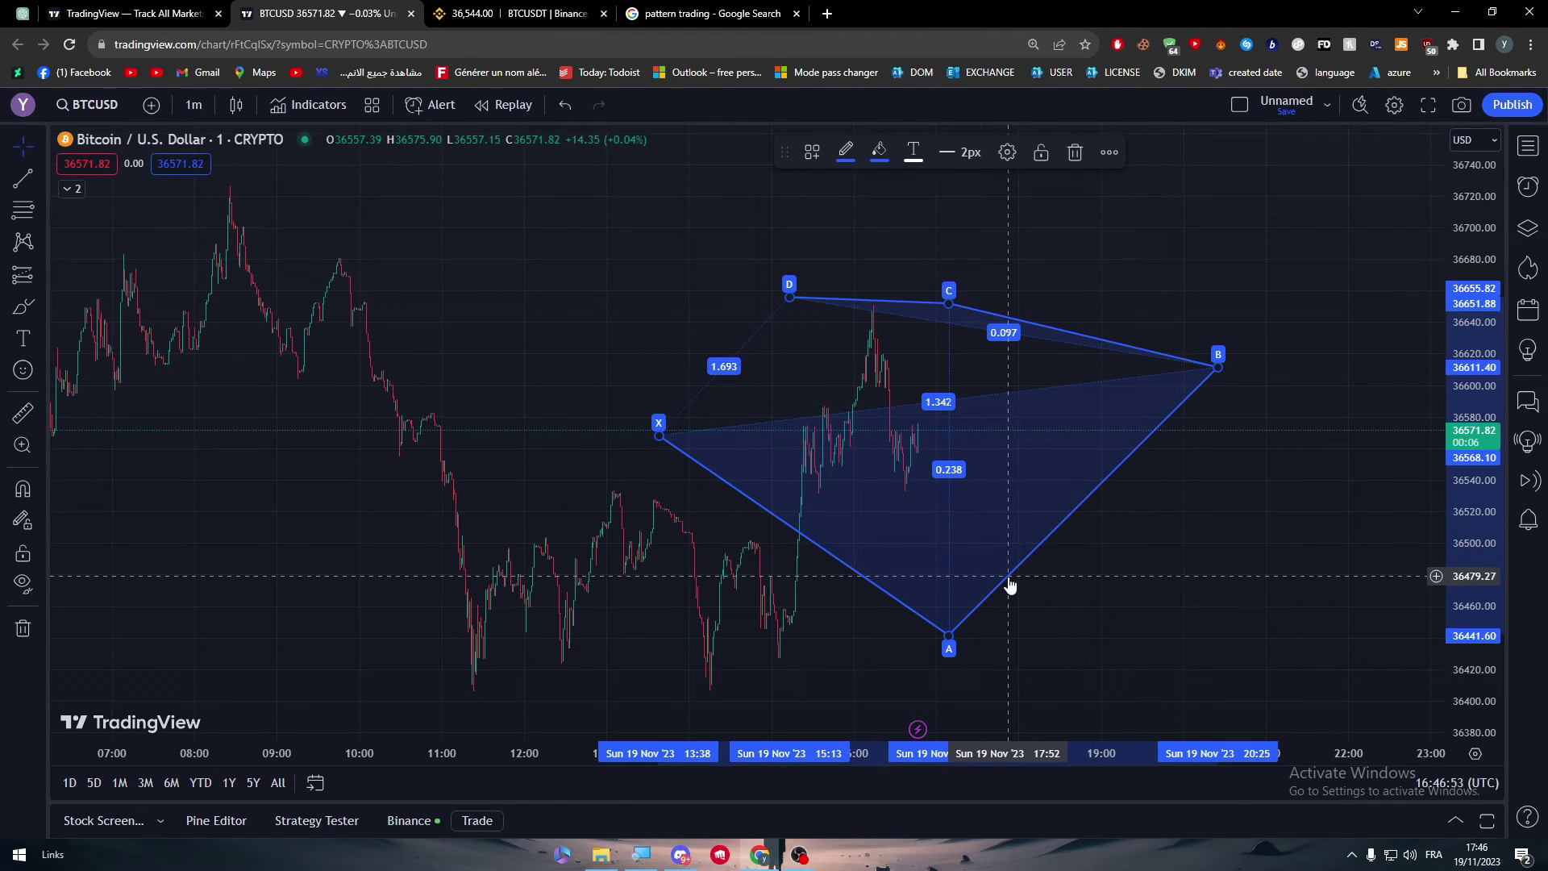
pyautogui.press('Delete')
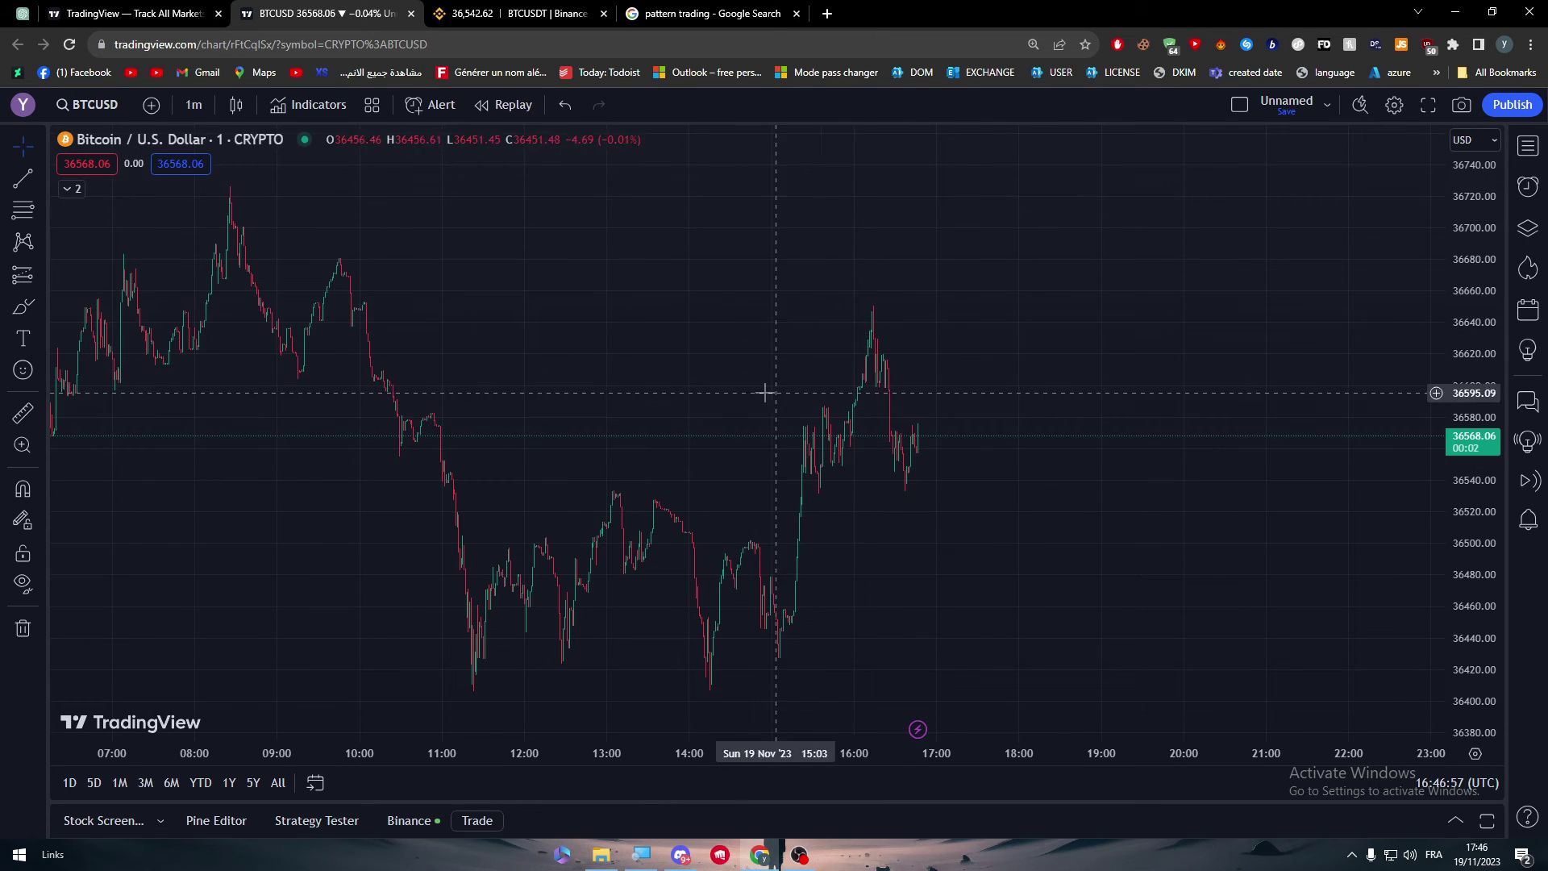
pyautogui.hscroll(2, 765, 393)
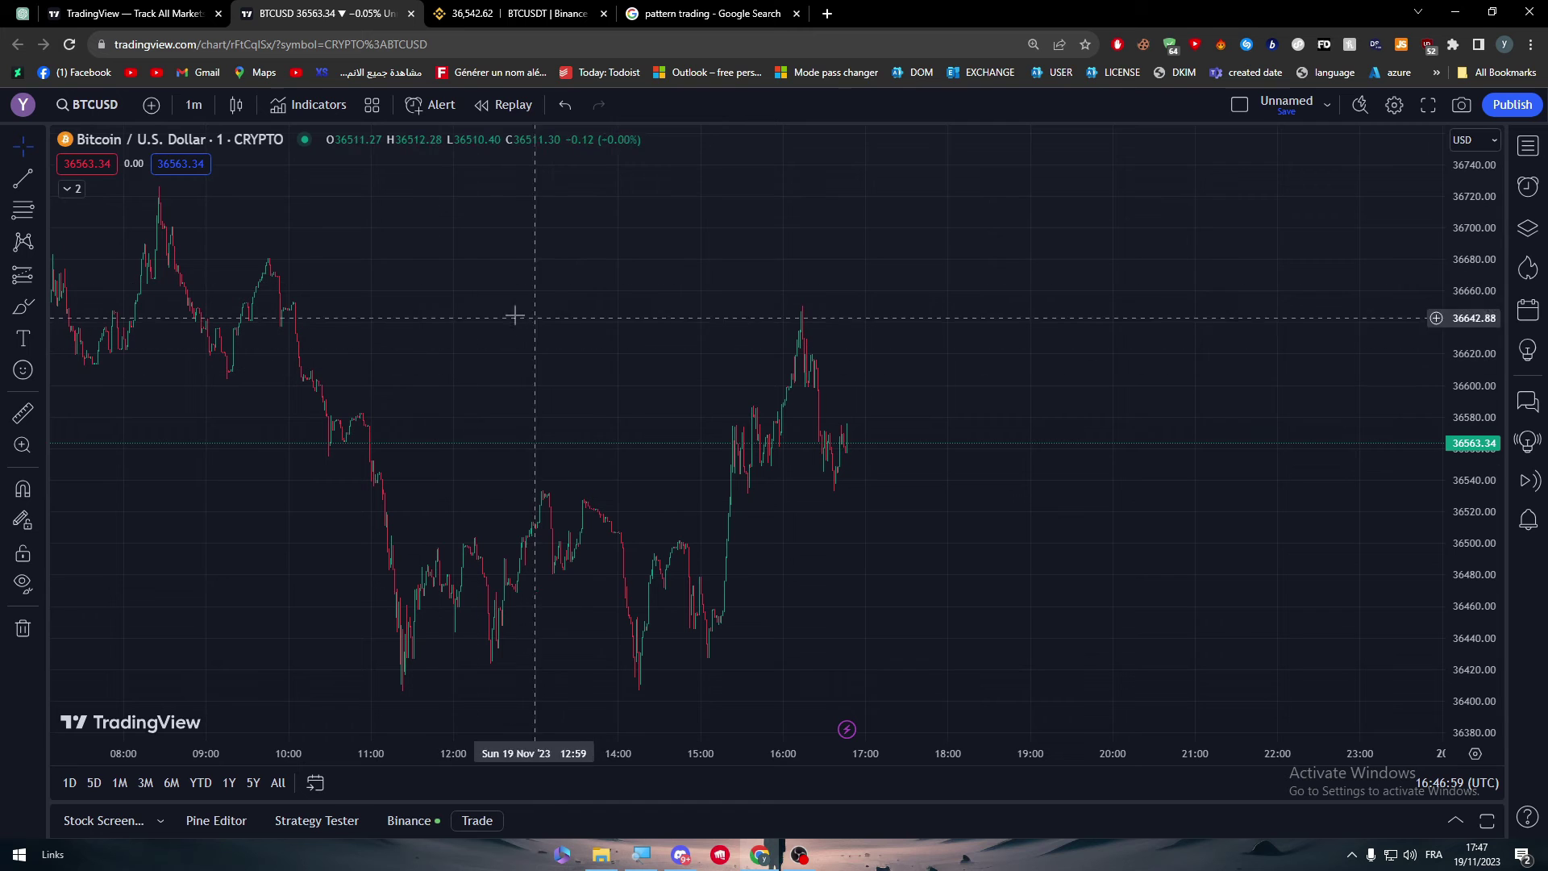
pyautogui.click(308, 113)
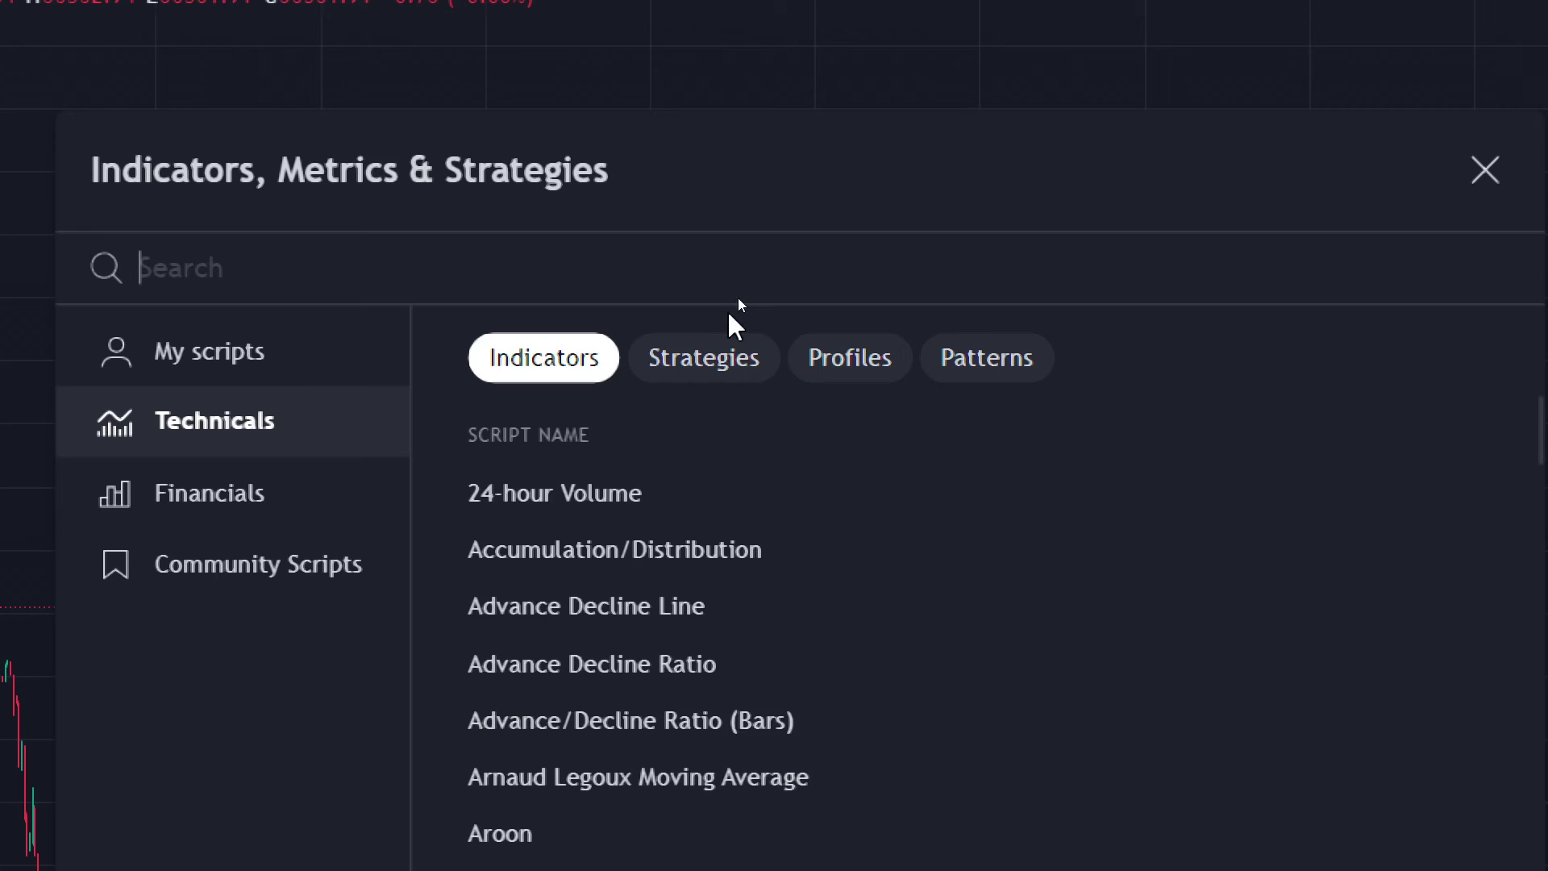
pyautogui.click(993, 599)
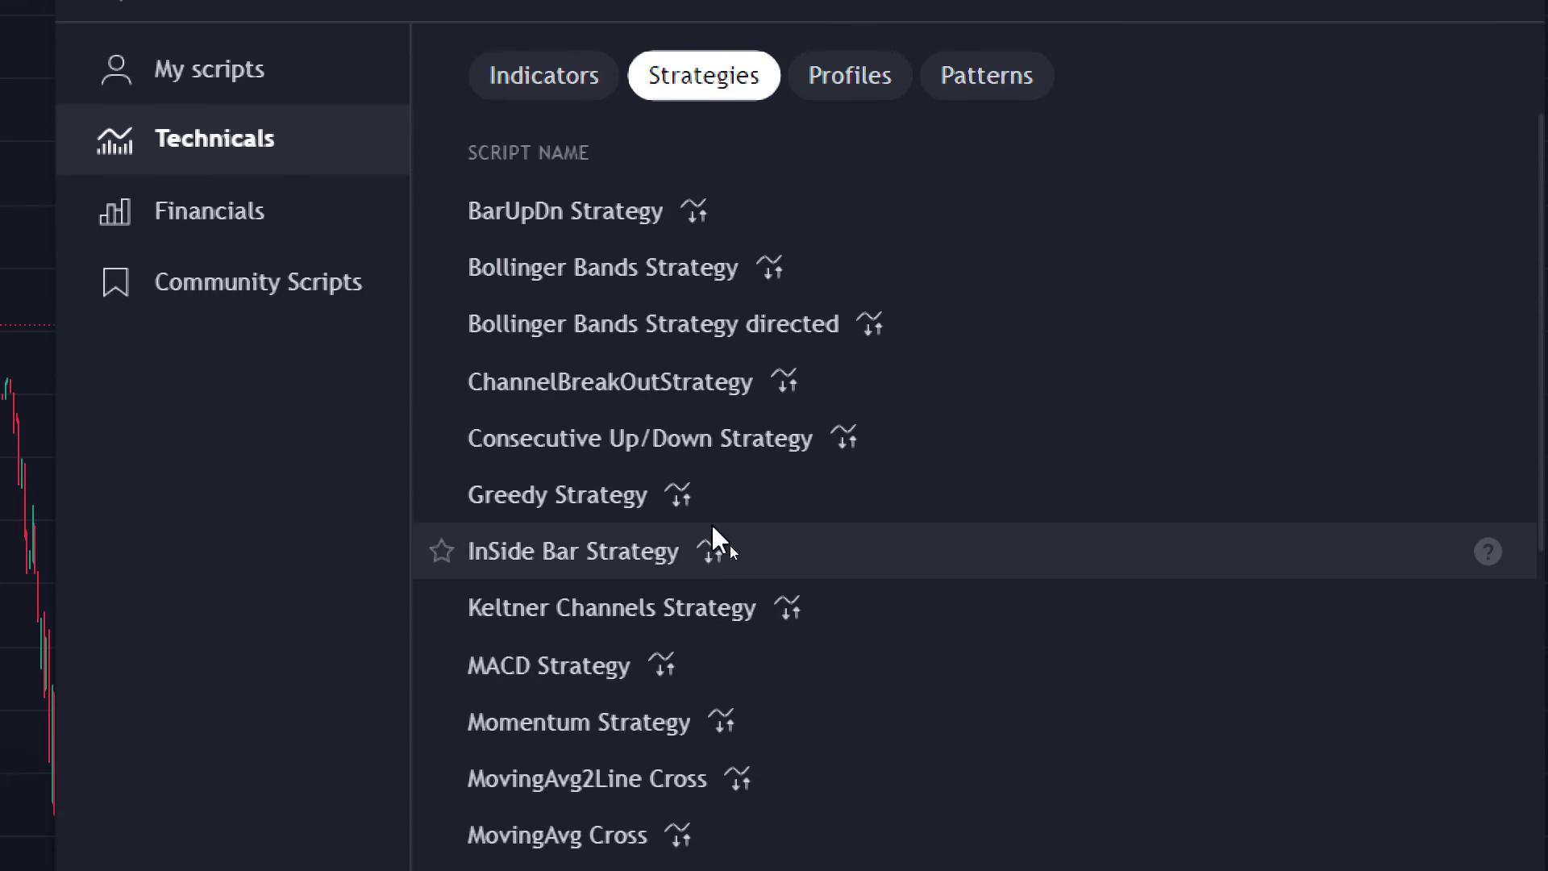
pyautogui.click(713, 539)
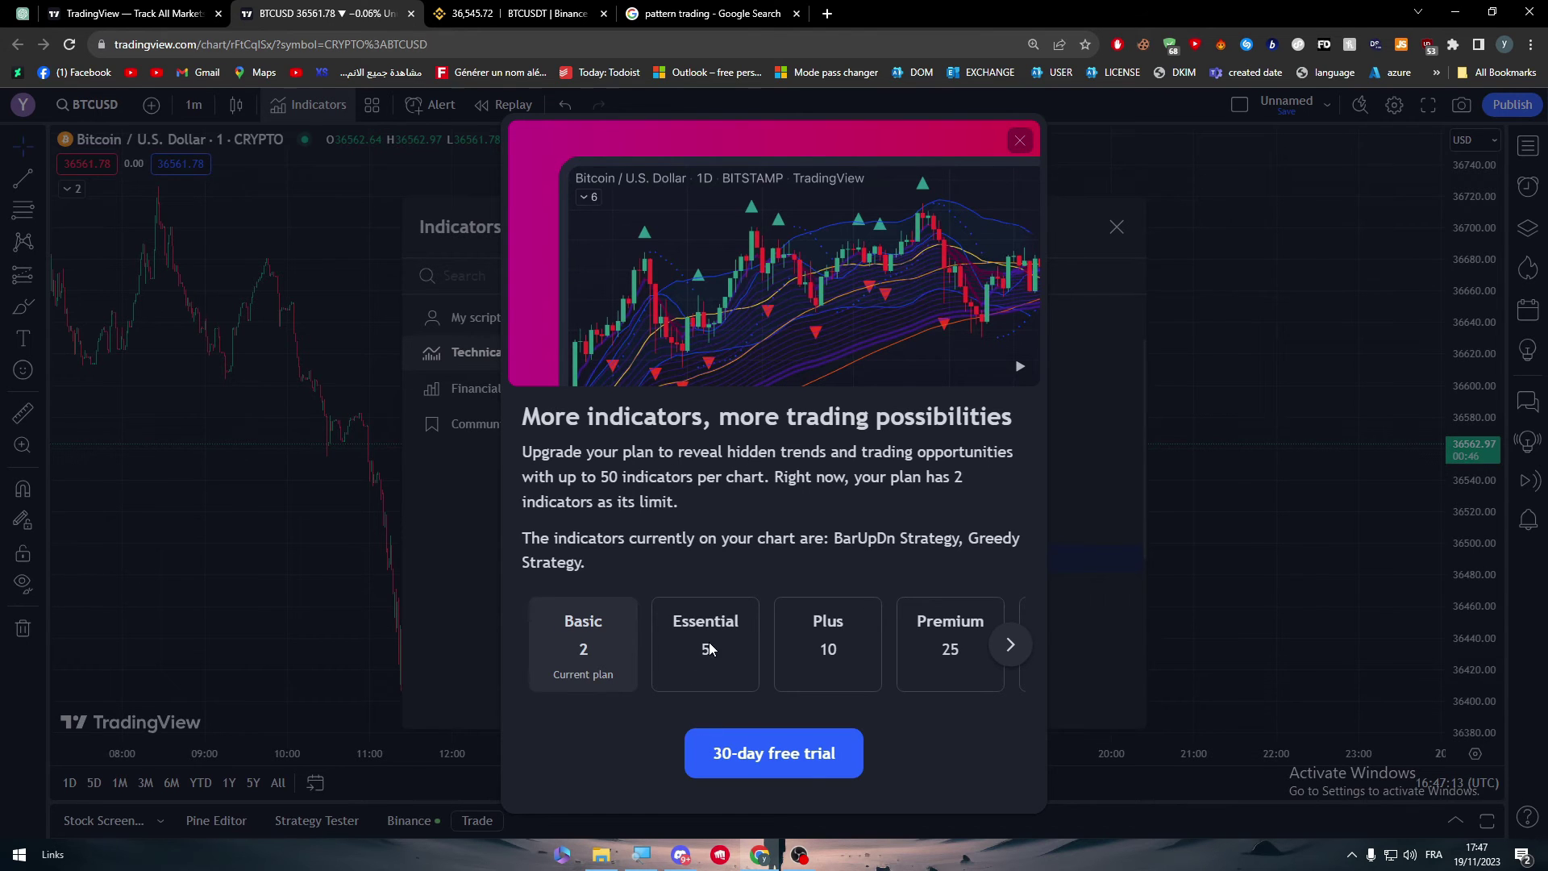
pyautogui.click(1018, 138)
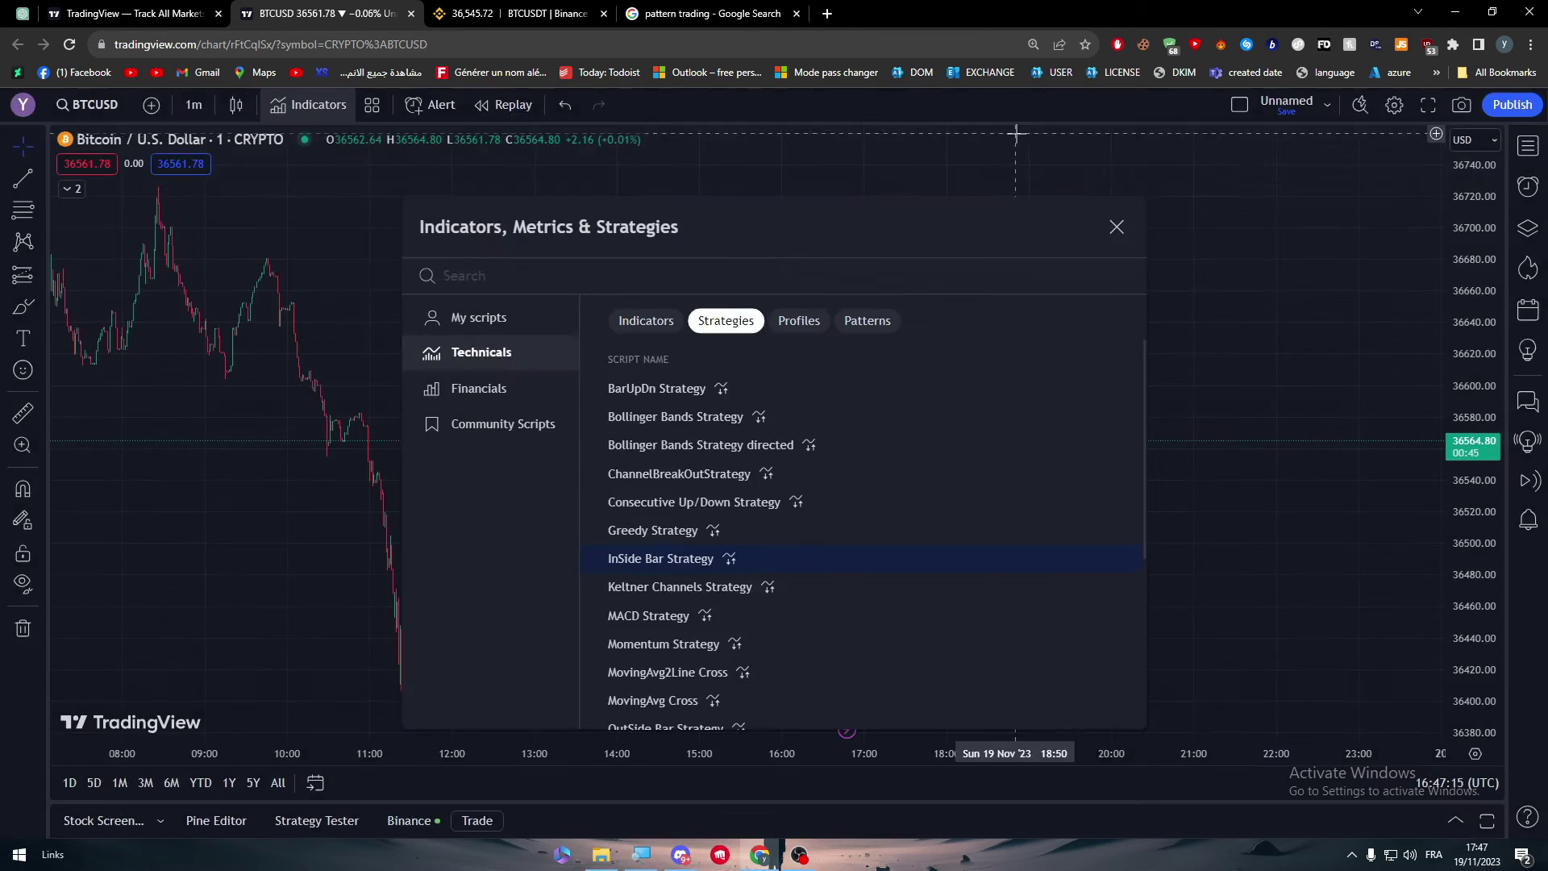
pyautogui.click(1111, 216)
pyautogui.moveTo(417, 316); pyautogui.dragTo(667, 328)
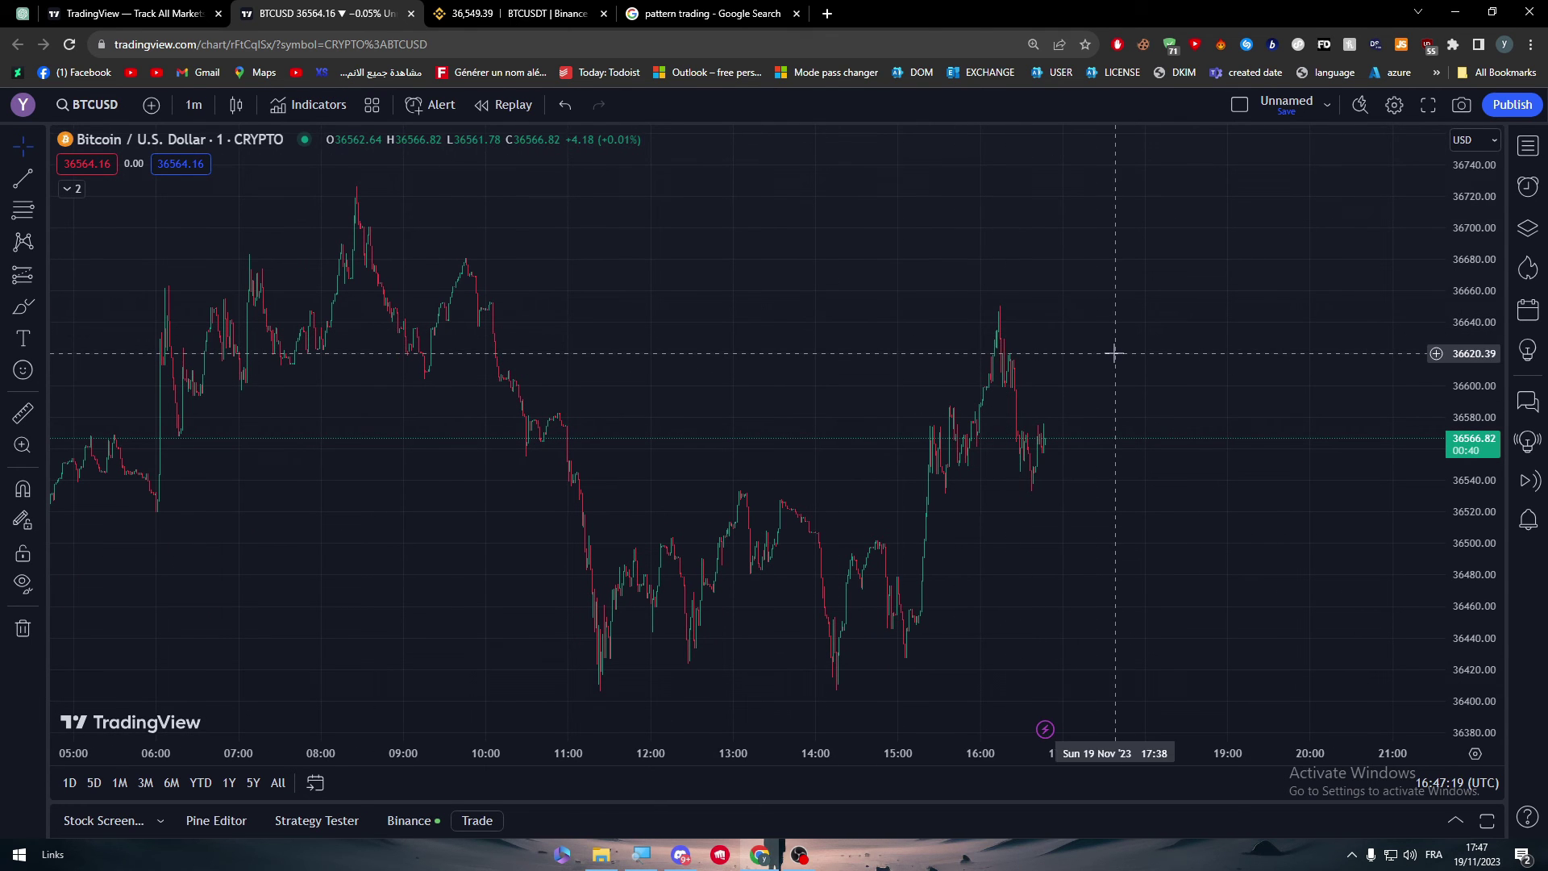
# - Change the BTCUSD chart from 1-minute to 1-day candles and pan back to 2022
pyautogui.moveTo(898, 308); pyautogui.dragTo(930, 310)
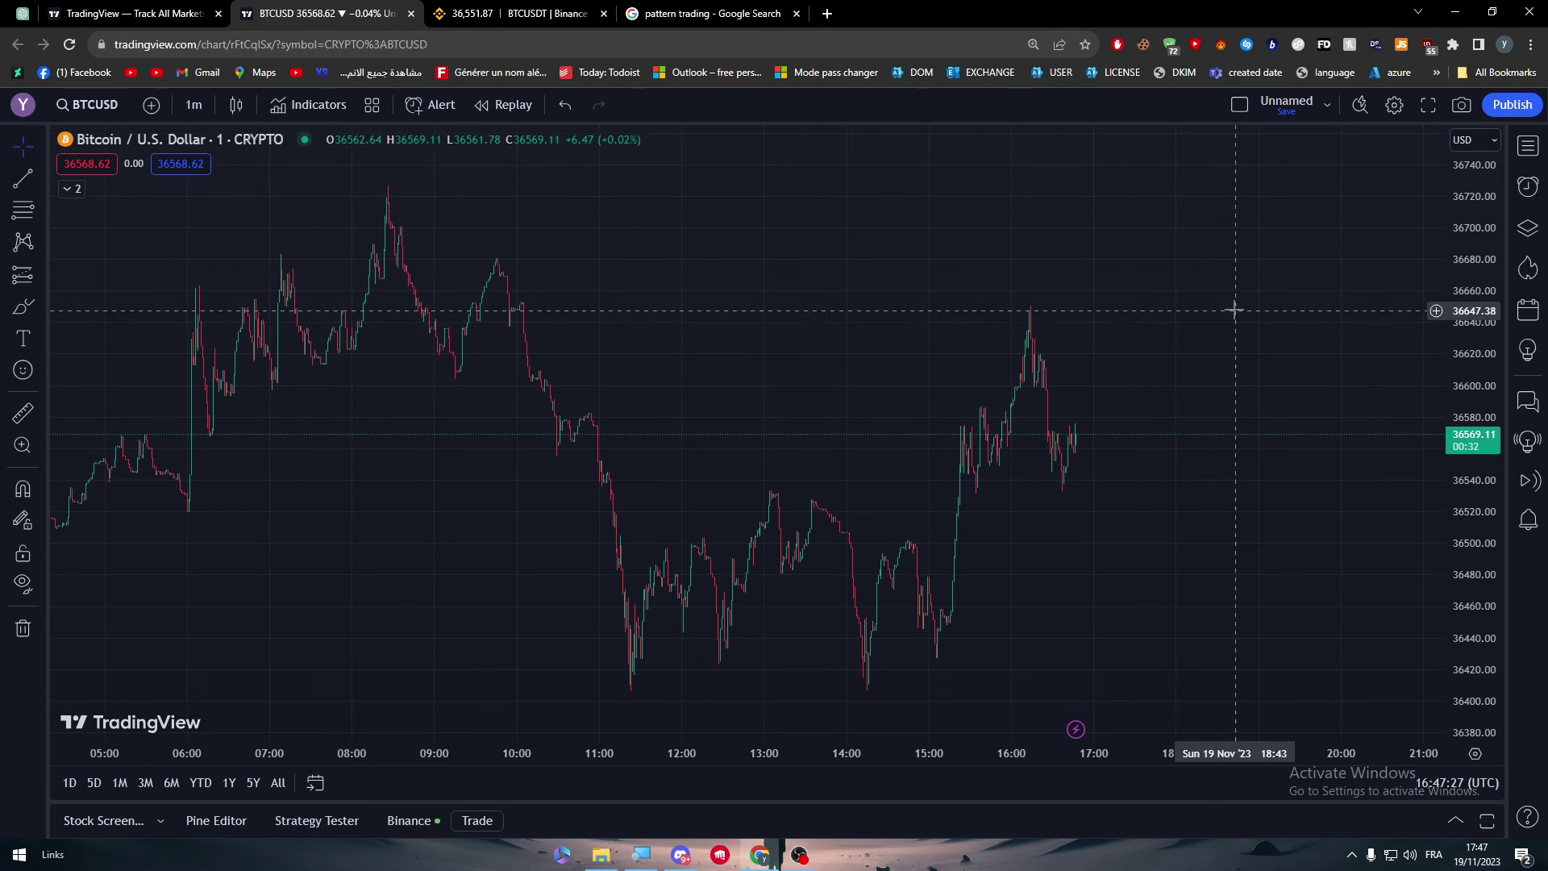
pyautogui.hscroll(3, 854, 298)
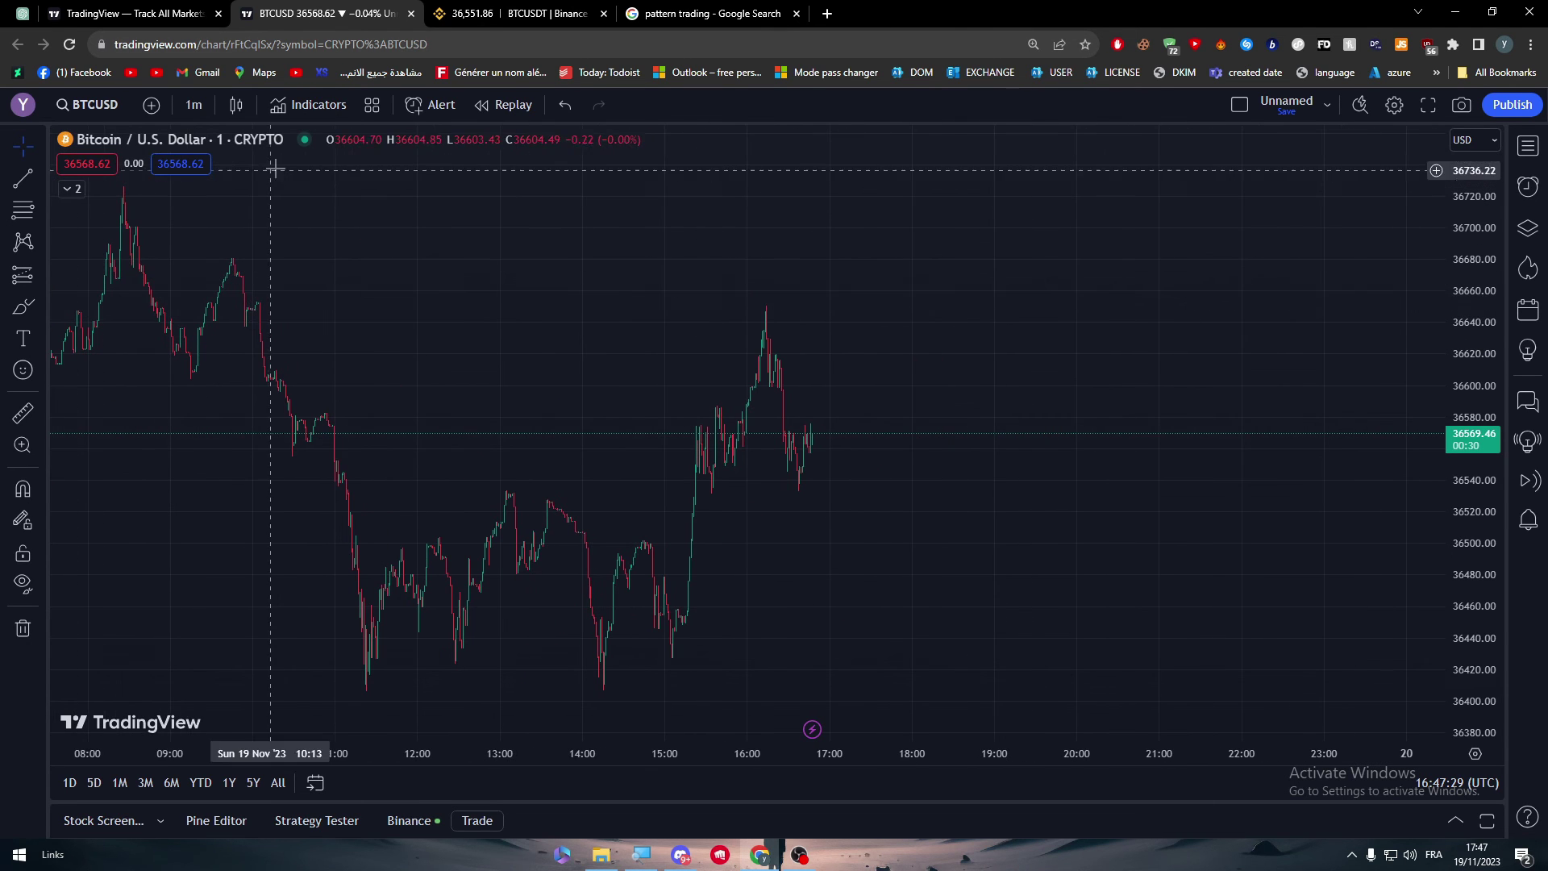
pyautogui.click(200, 115)
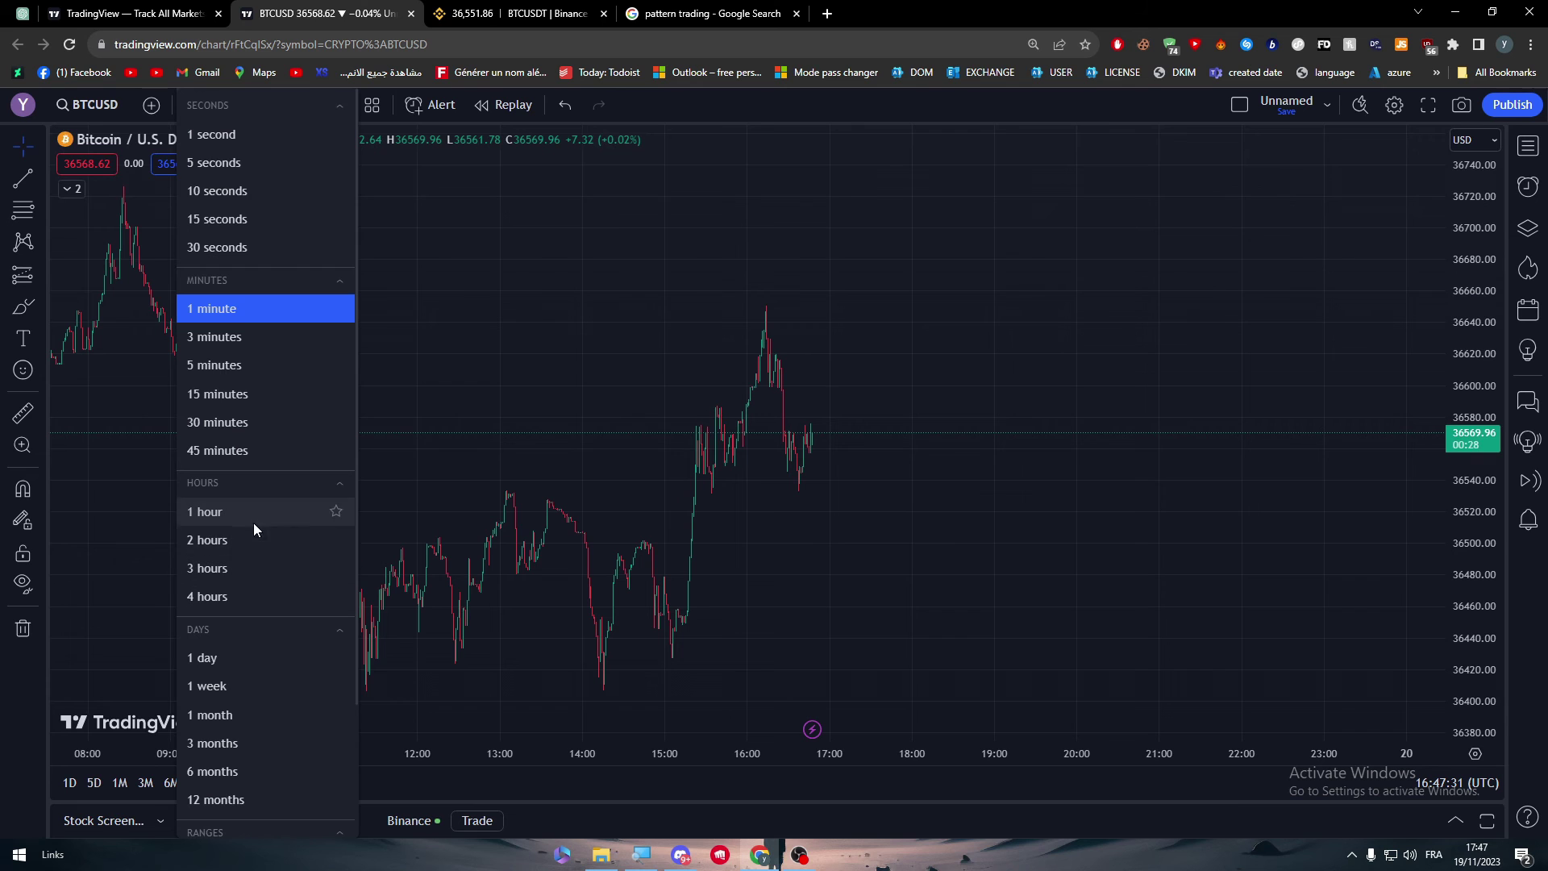
pyautogui.click(269, 659)
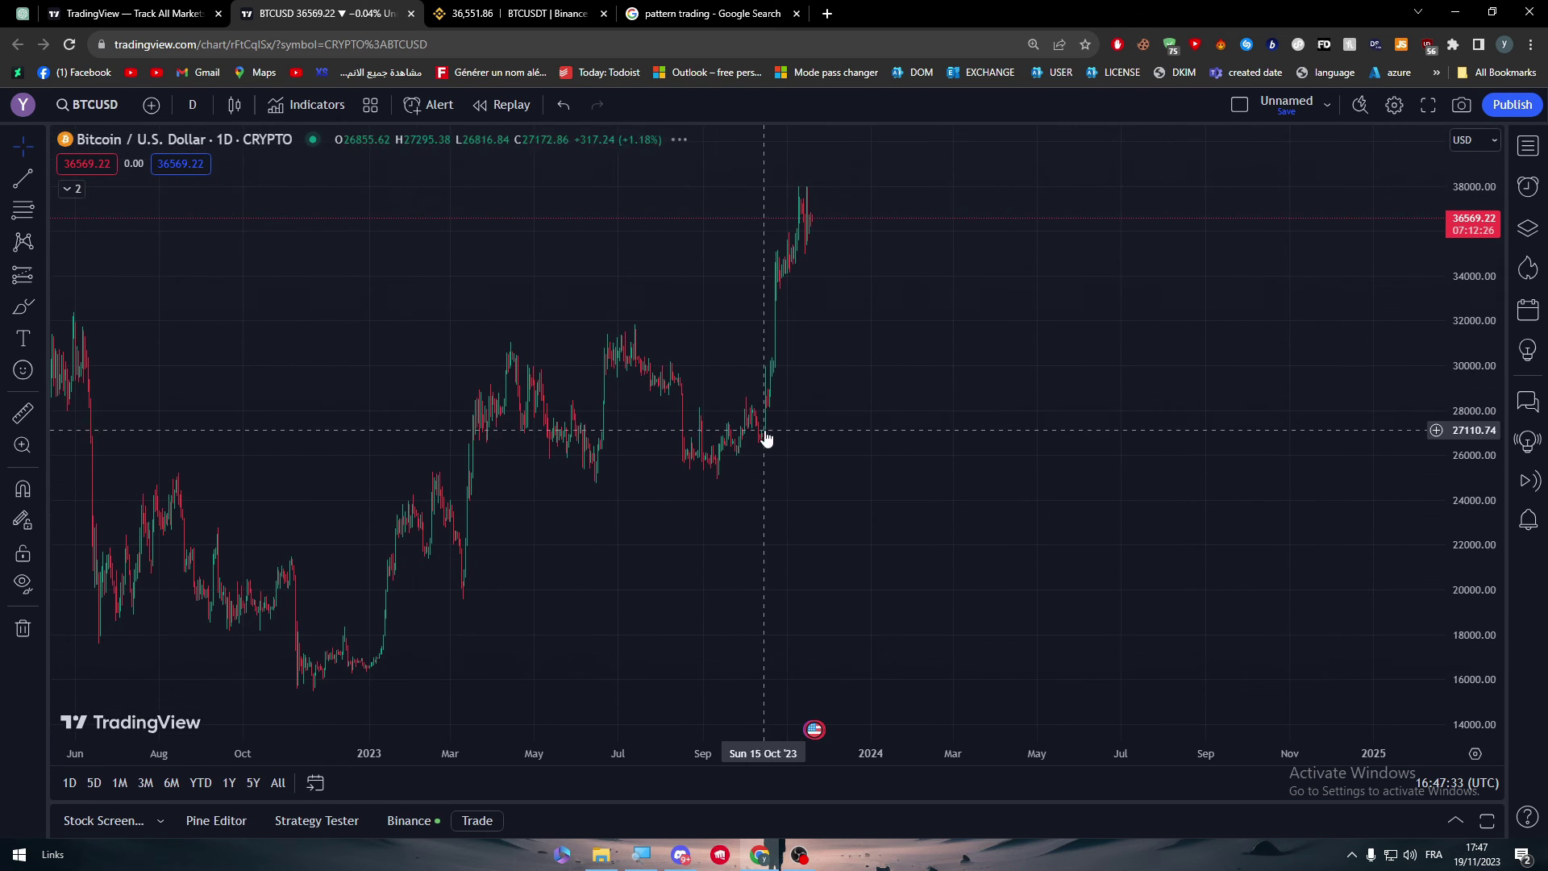
pyautogui.moveTo(764, 438); pyautogui.dragTo(1056, 373)
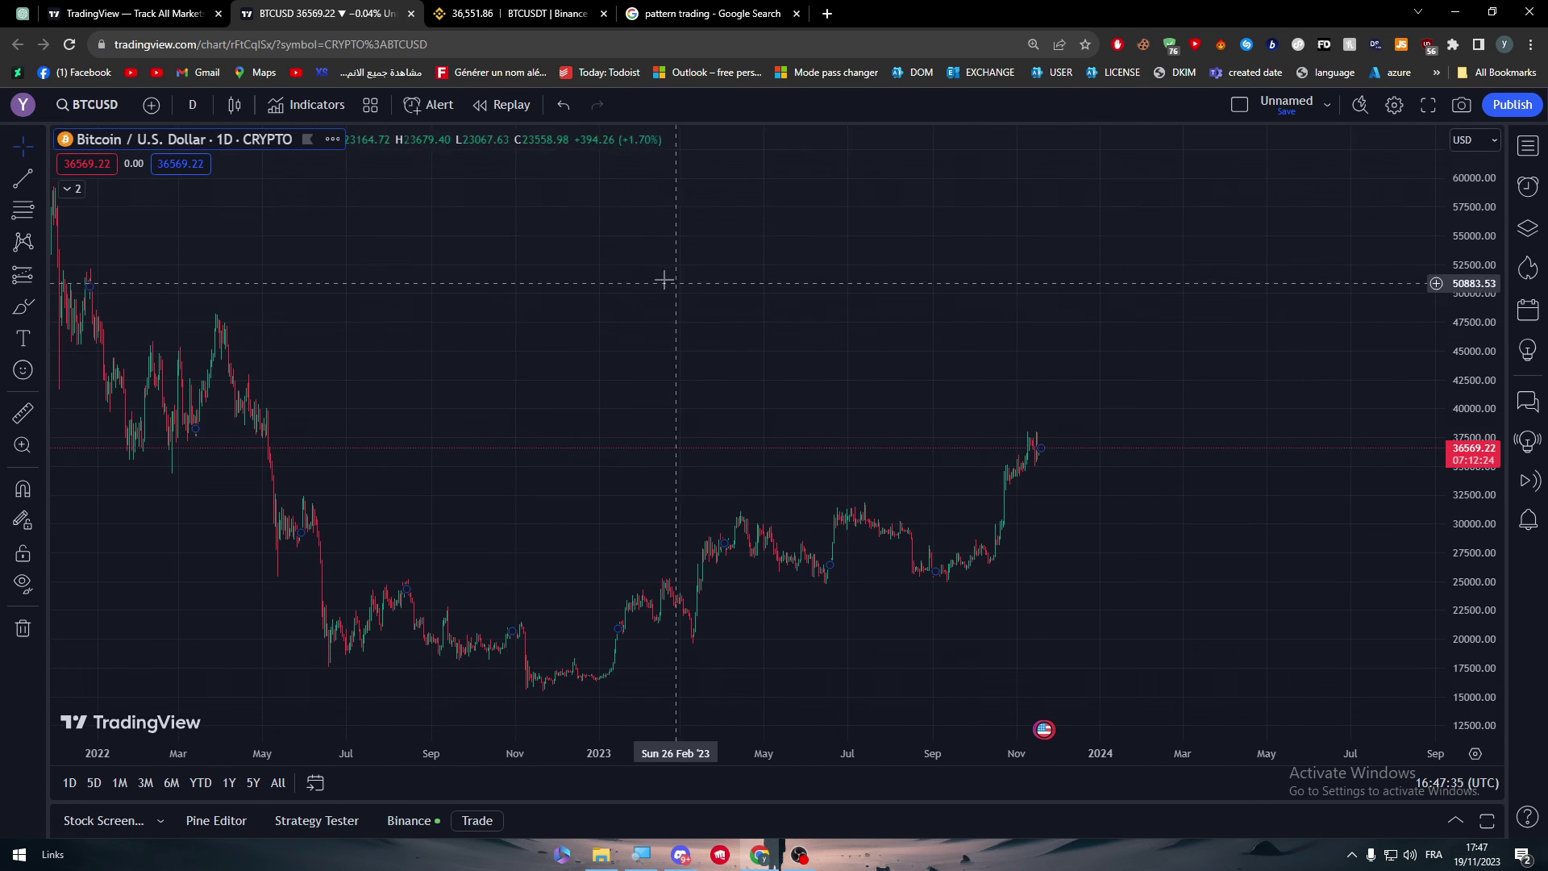
# - Exit full-screen on the Binance BTC/USDT chart, then return to TradingView's daily BTCUSD chart
pyautogui.click(498, 17)
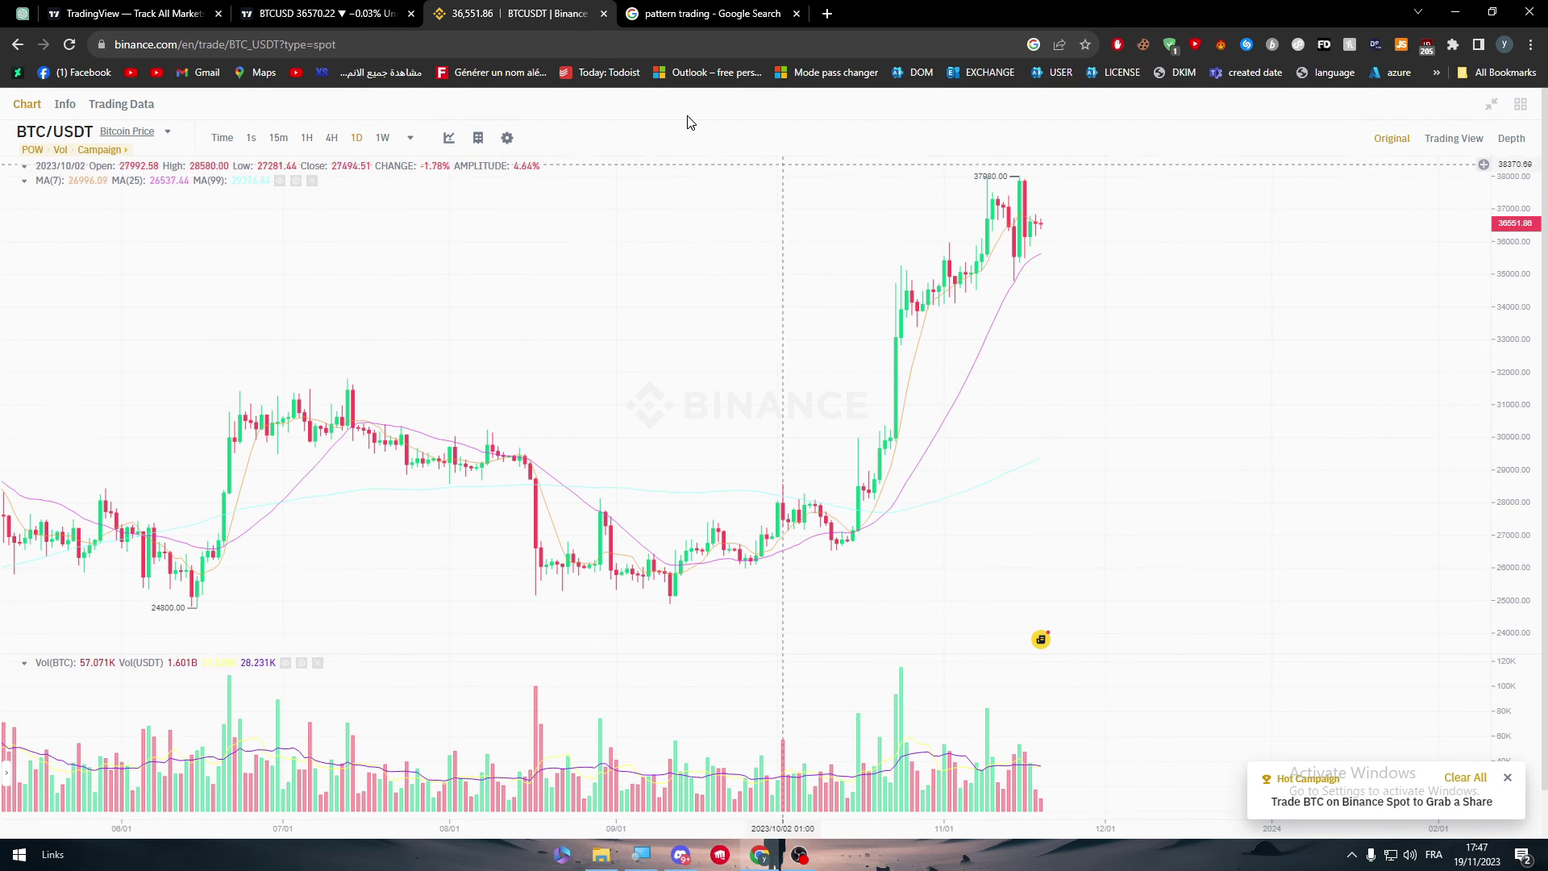
pyautogui.click(333, 18)
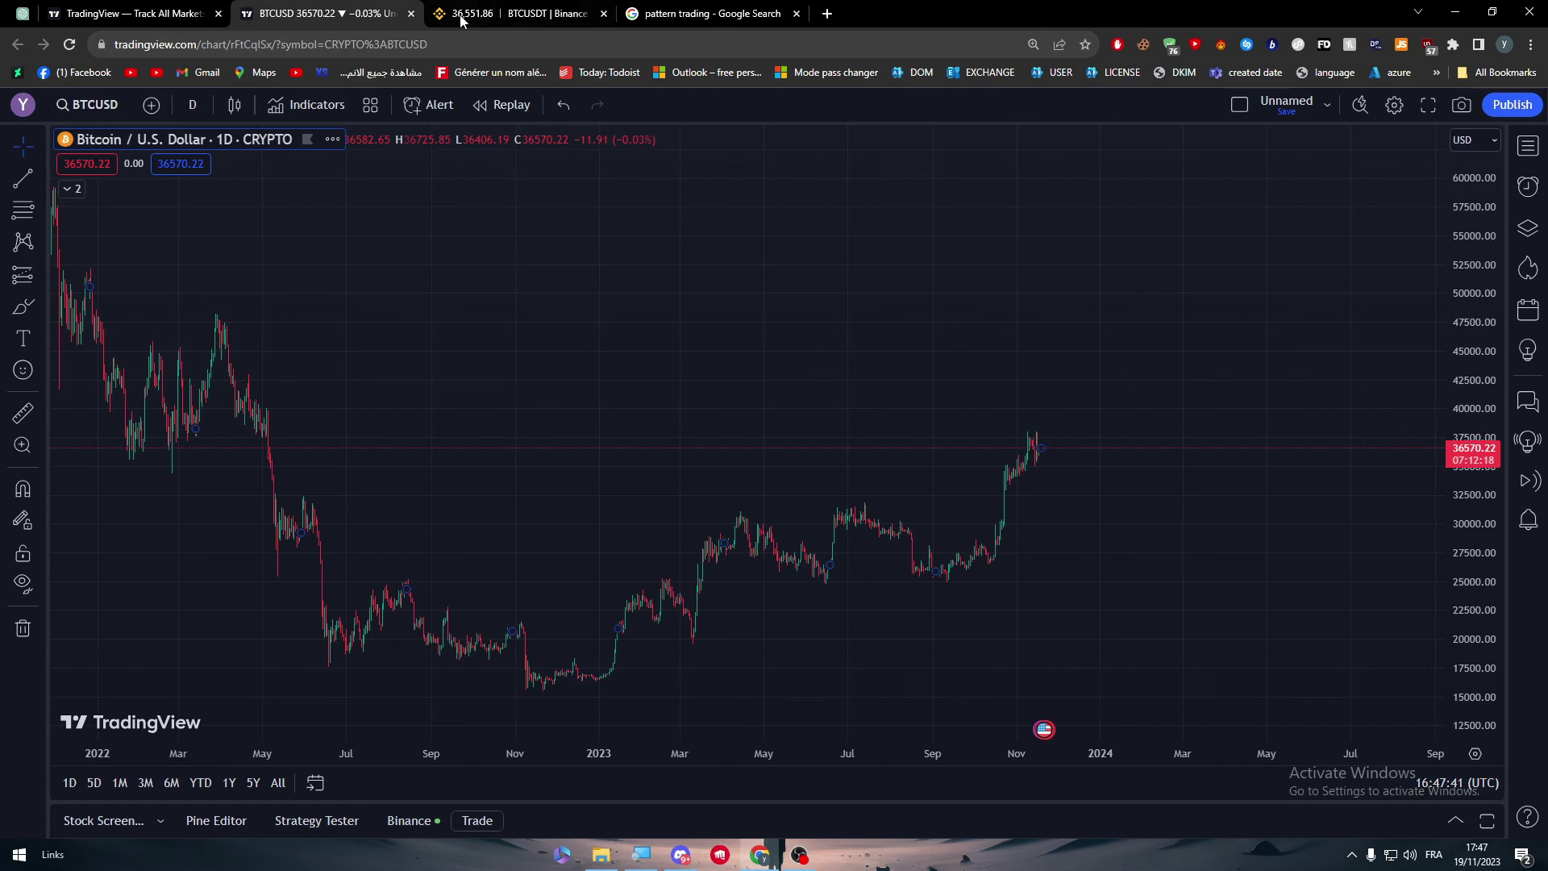
pyautogui.click(497, 14)
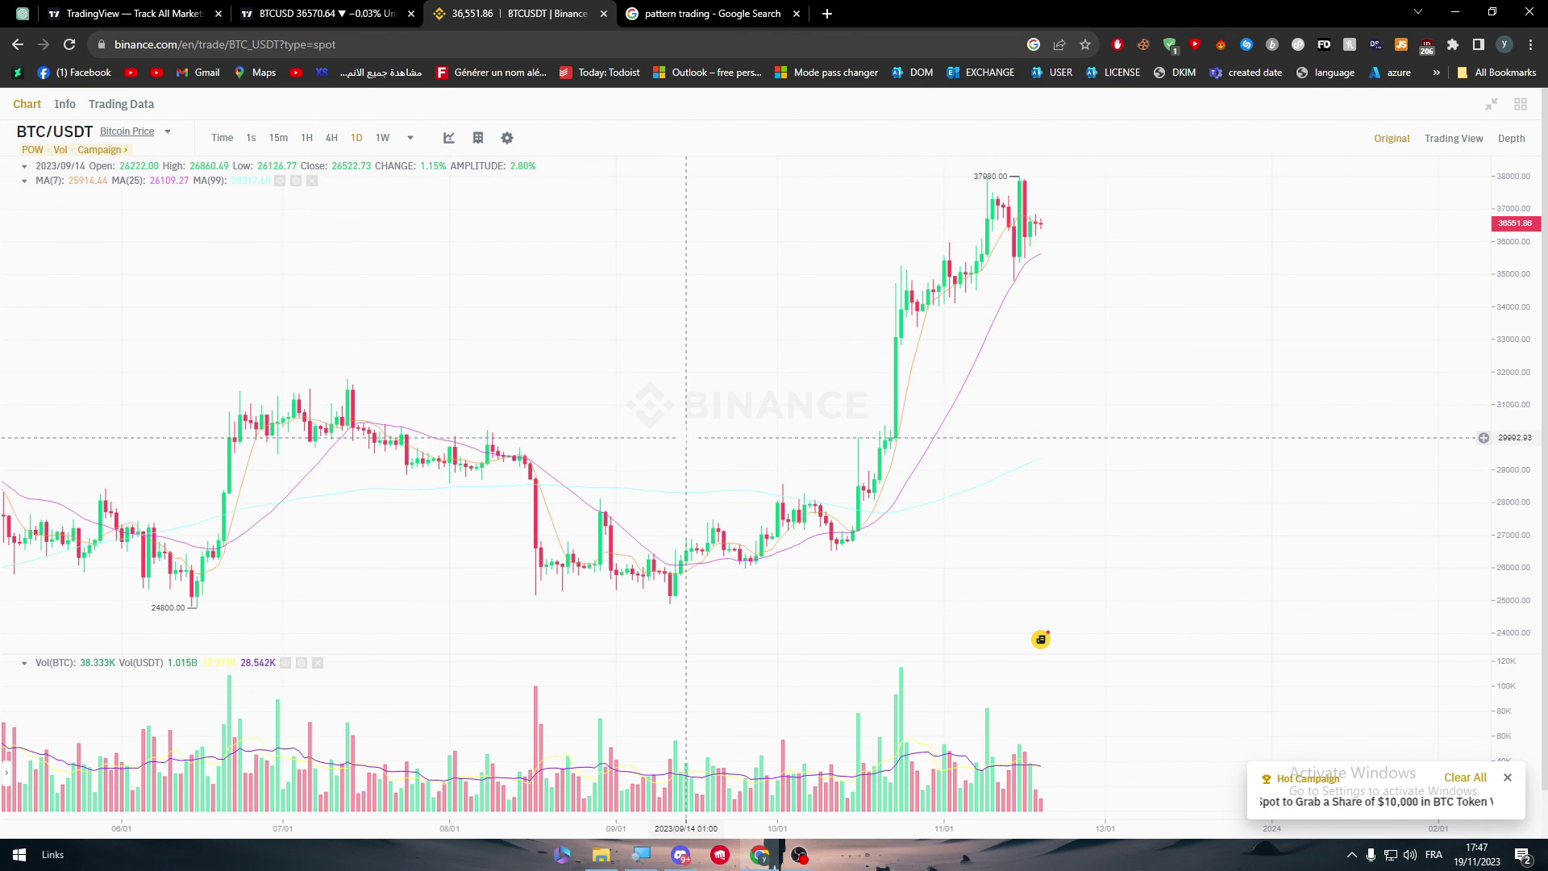
pyautogui.click(348, 8)
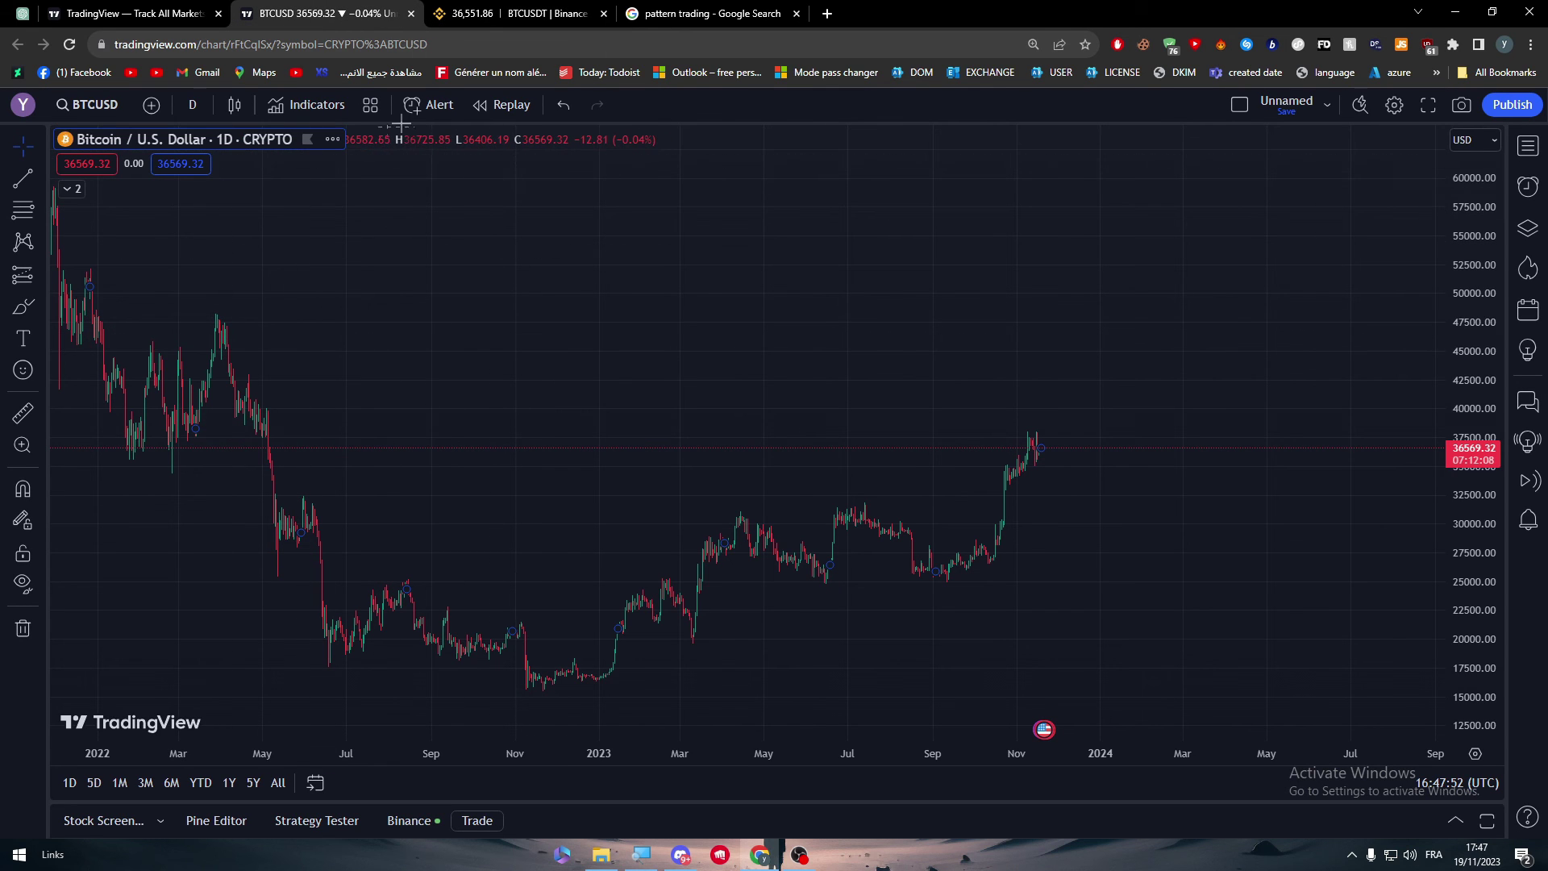
pyautogui.click(509, 8)
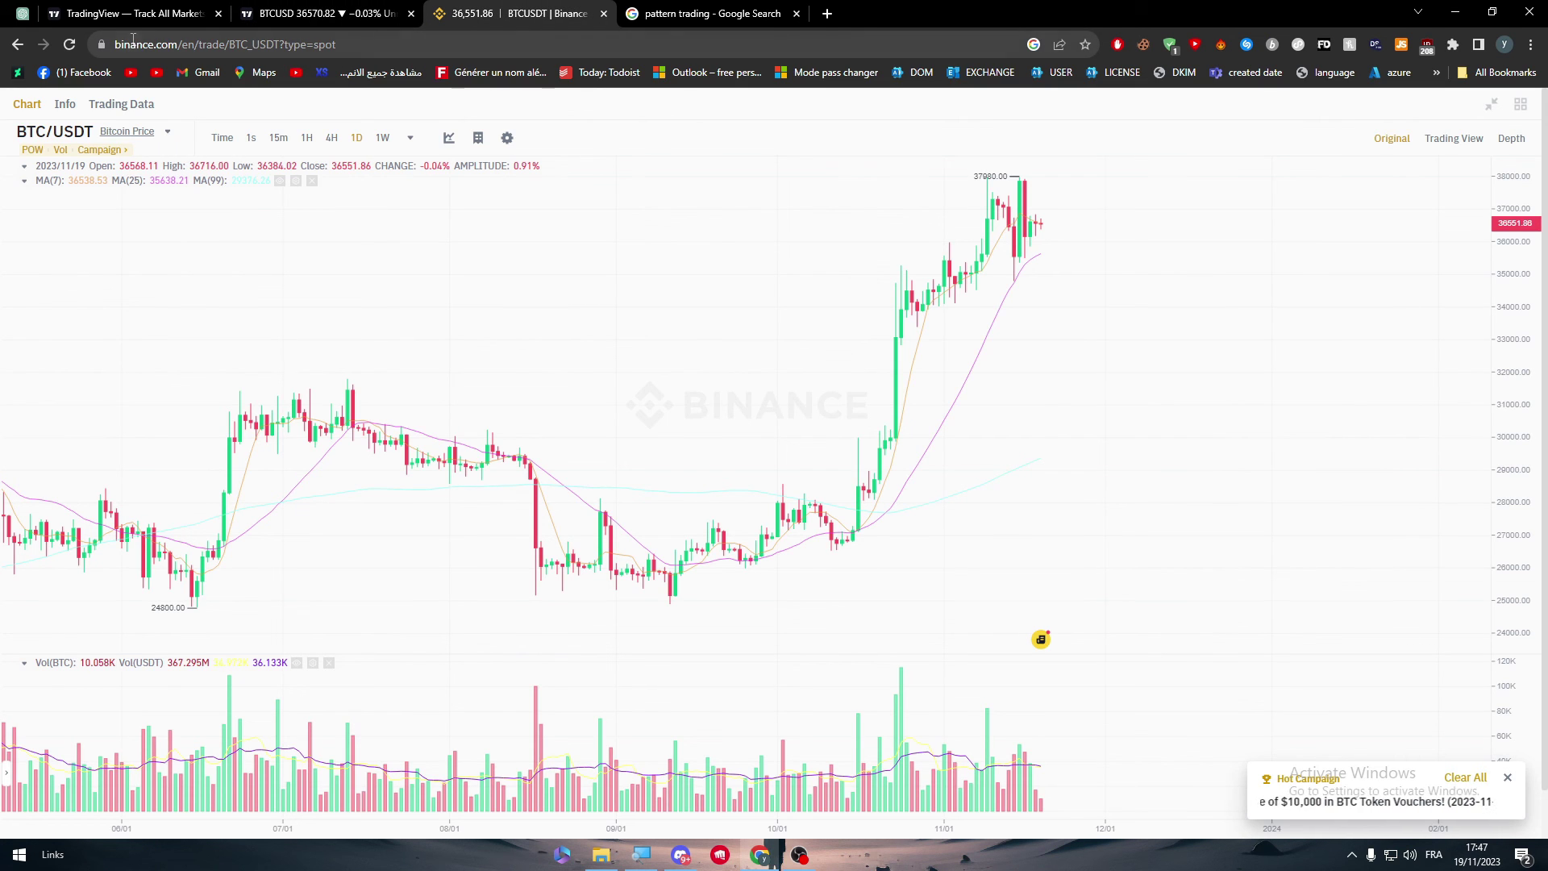
pyautogui.click(1490, 113)
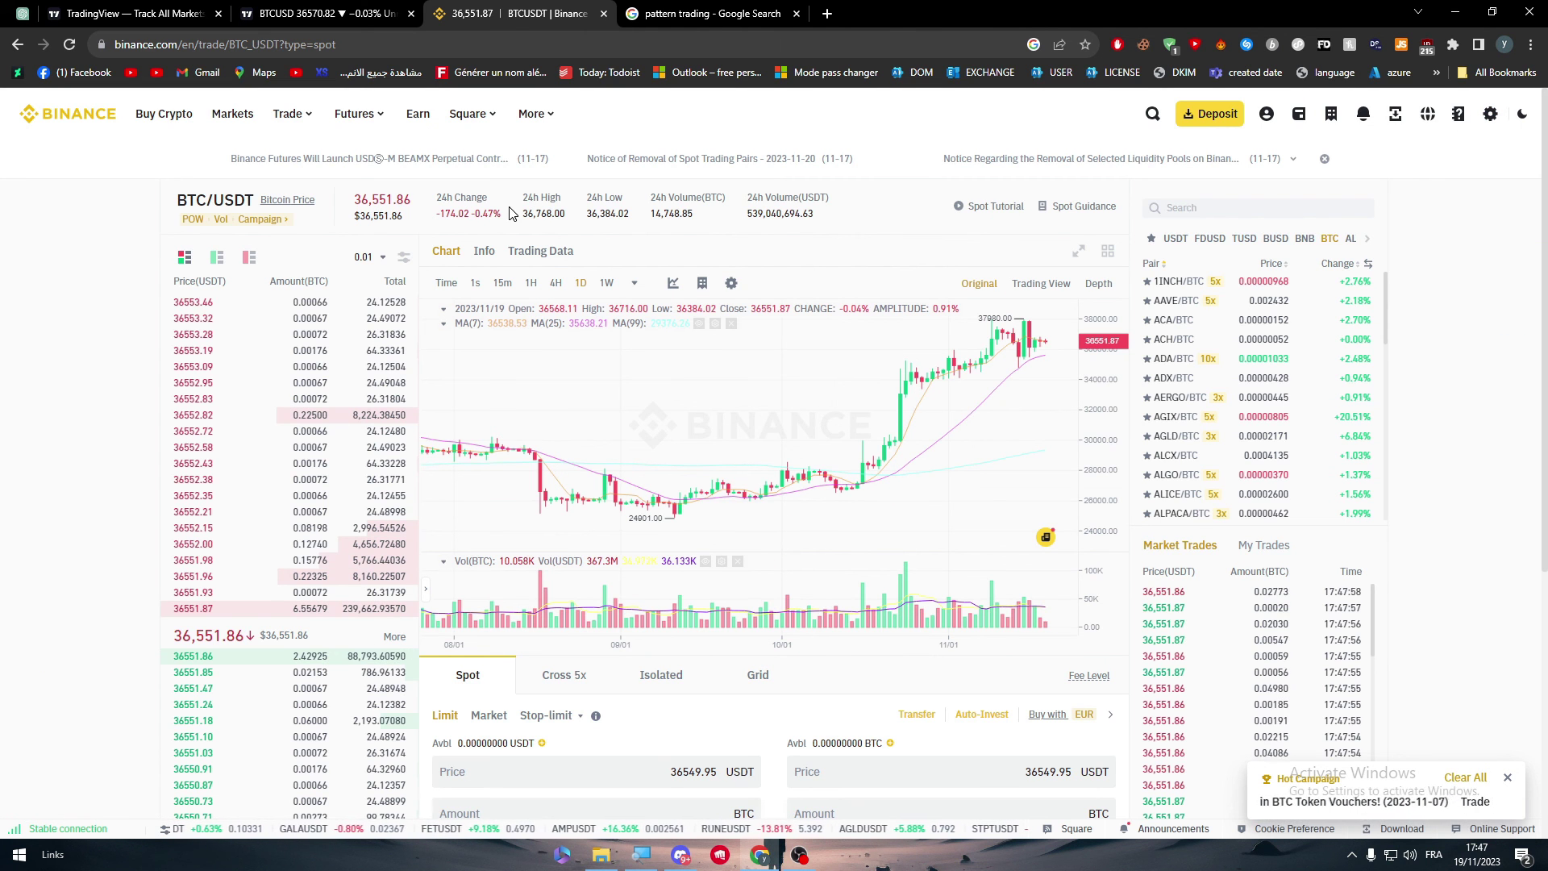
pyautogui.click(410, 8)
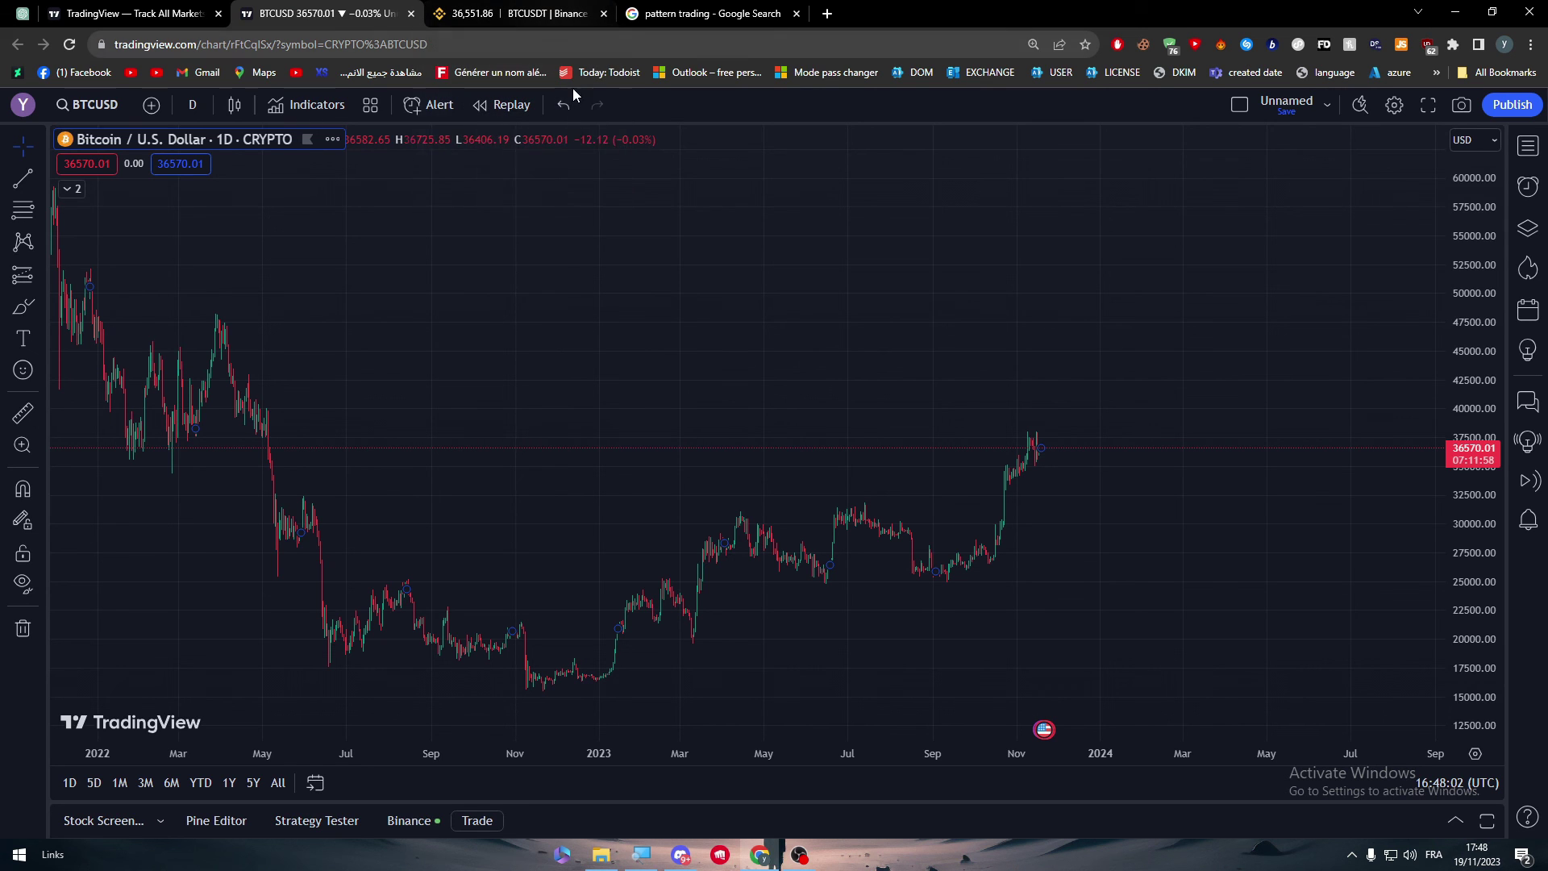
# - Show the connected Binance account's orders, then switch to the Binance BTC/USDT spot page
pyautogui.click(401, 824)
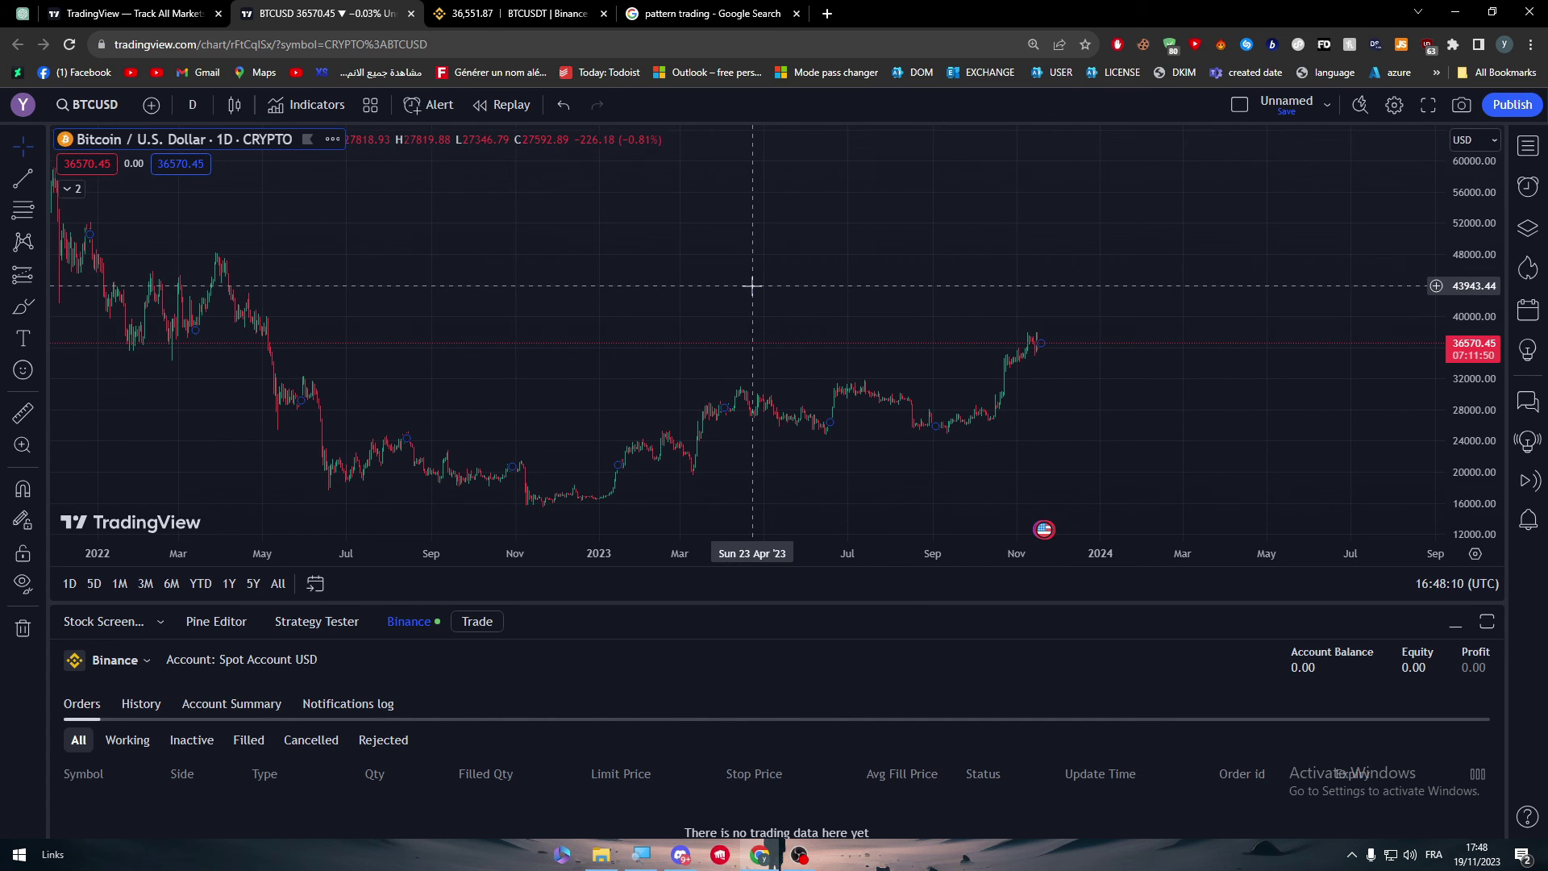
pyautogui.click(516, 13)
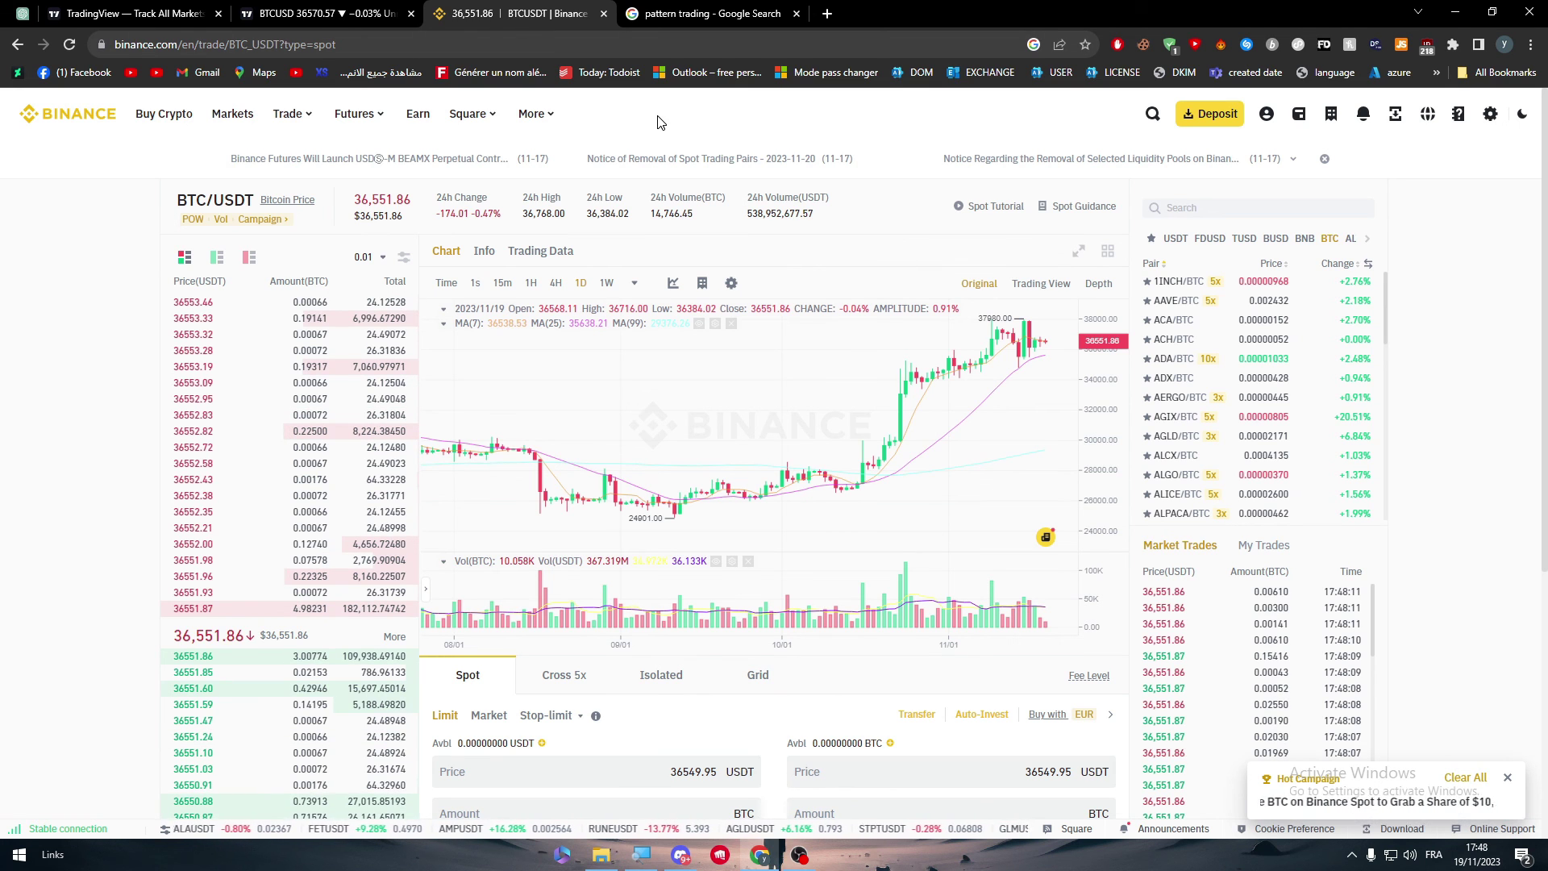